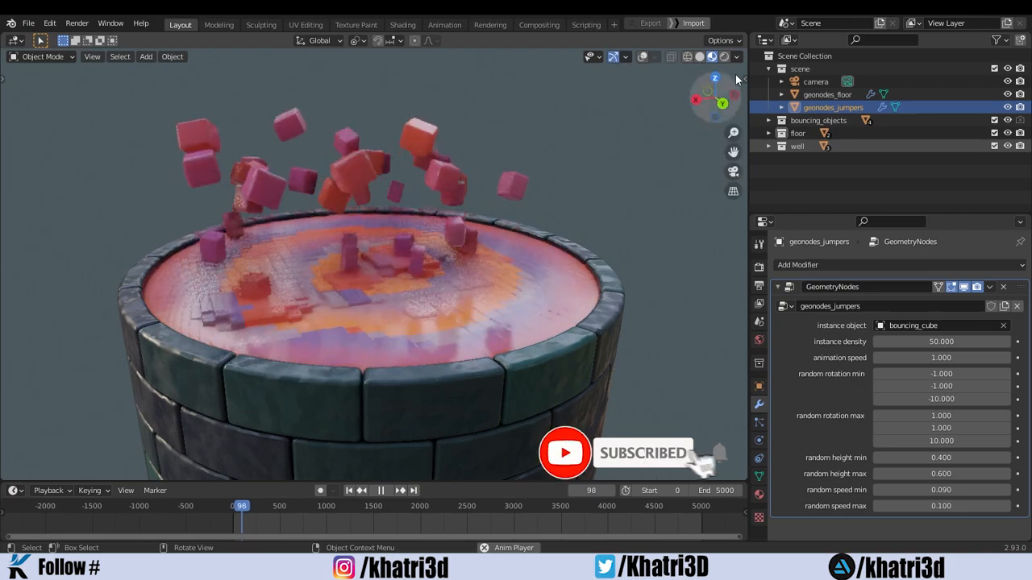
drag(735, 74, 811, 95)
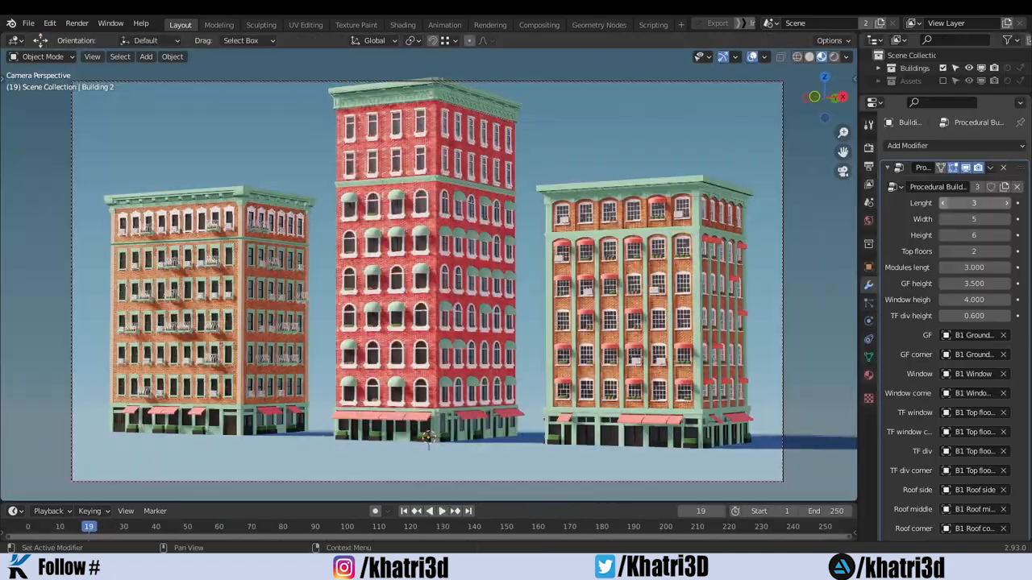
Step: Set the red procedural building's length to 2 and its width to 7
click(941, 203)
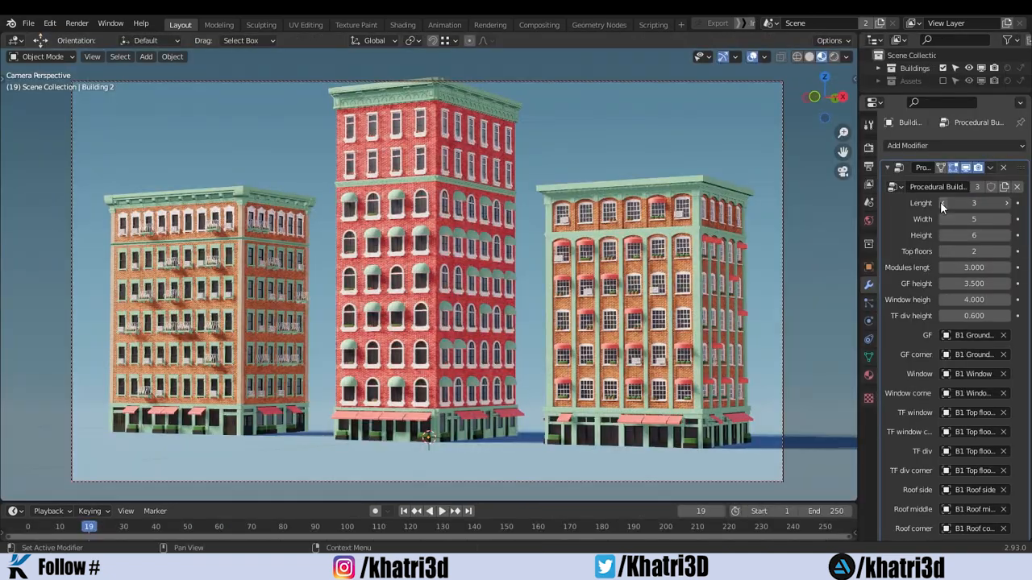
click(1006, 220)
click(1007, 220)
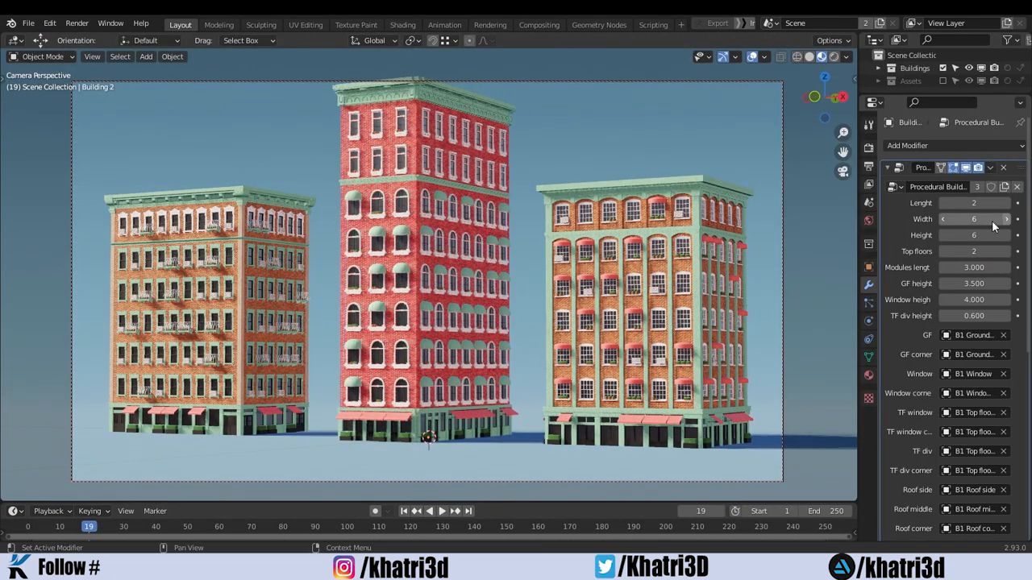
Step: Lower the red procedural building's height to 3 while keeping two top floors
click(945, 236)
click(945, 236)
click(946, 236)
click(946, 235)
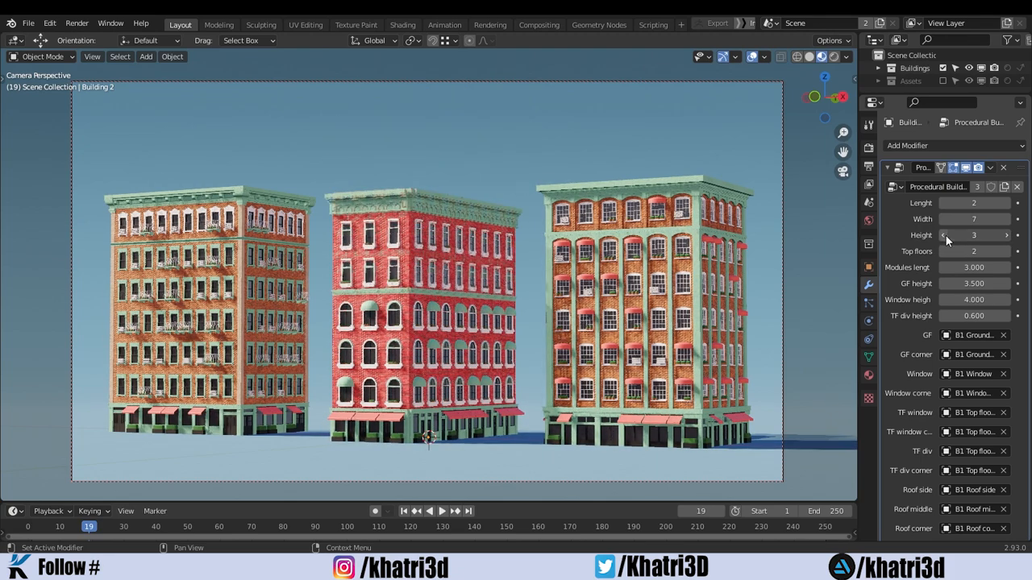
click(946, 236)
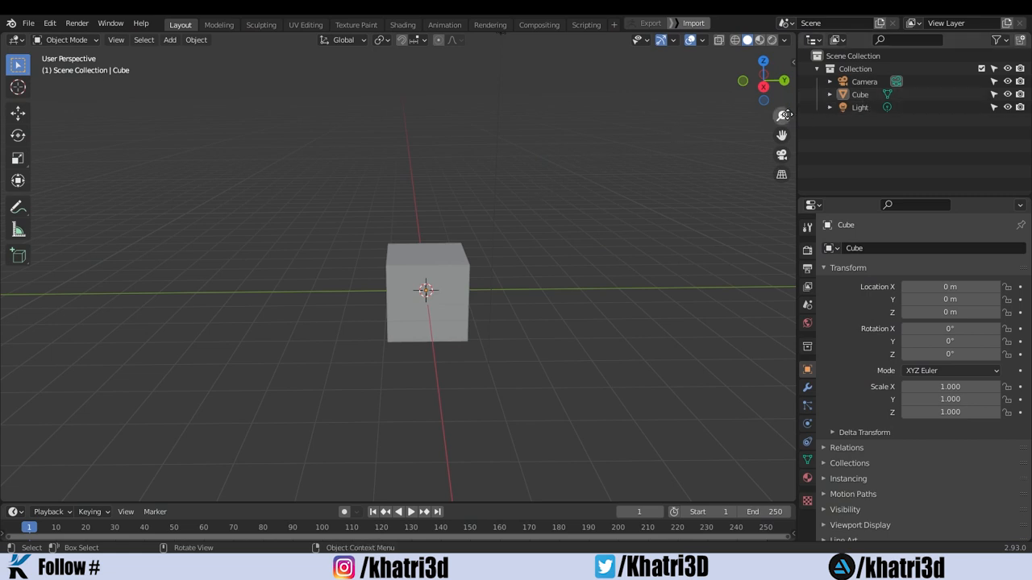
Step: Select the default cube and try scaling and rotating it, cancelling both transforms
click(457, 270)
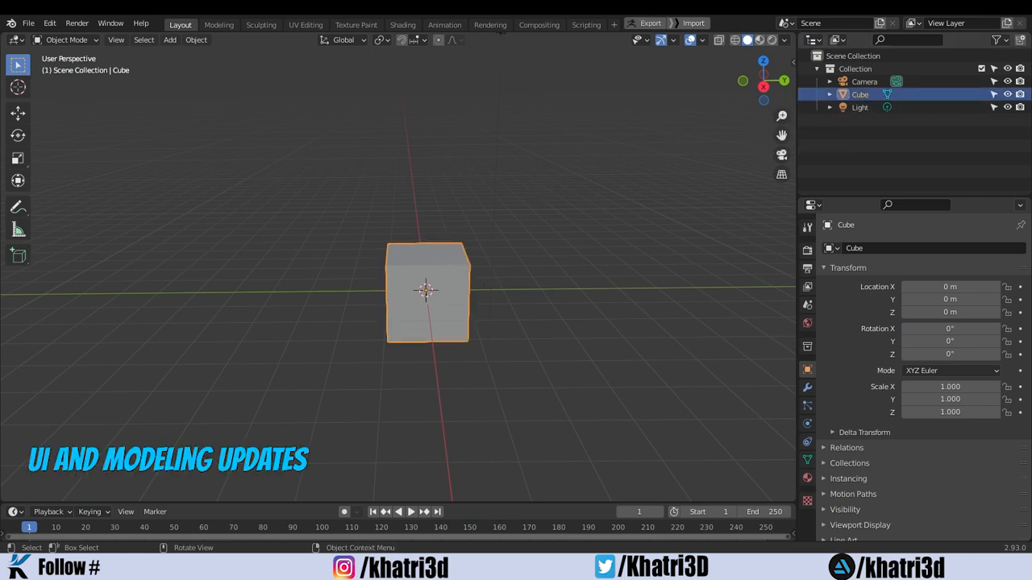
key(s)
key(Escape)
key(r)
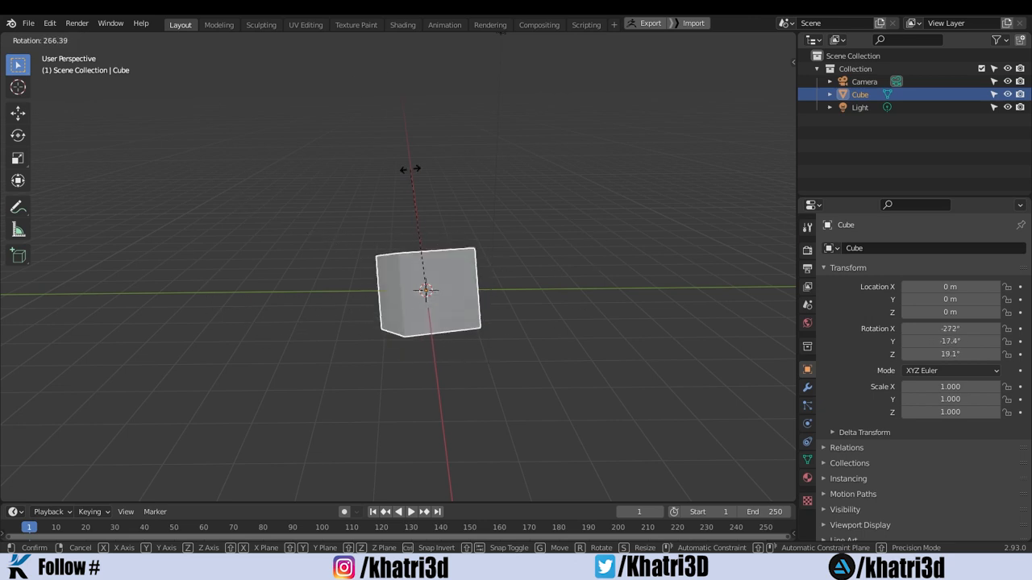
key(Escape)
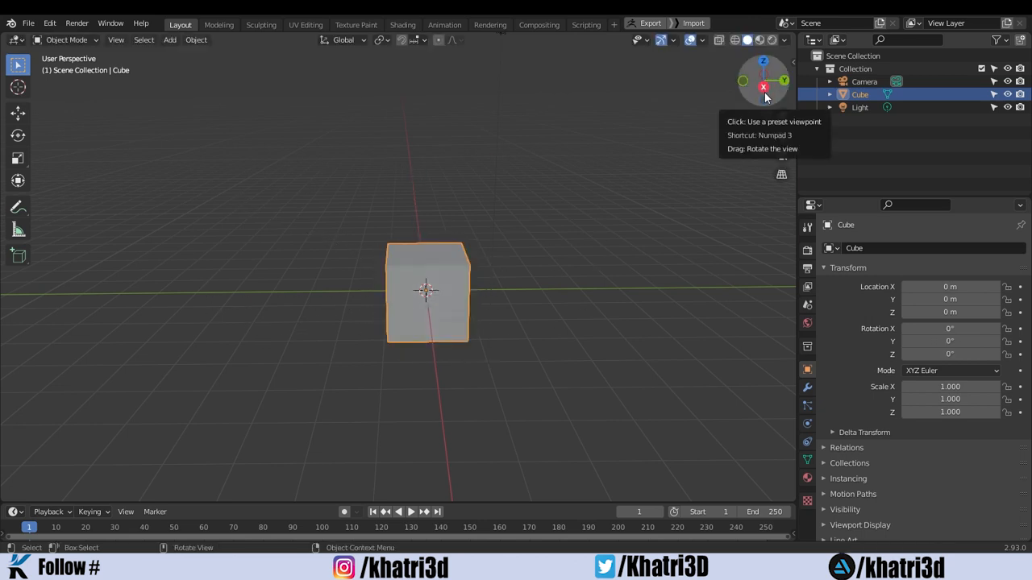
drag(766, 97, 757, 96)
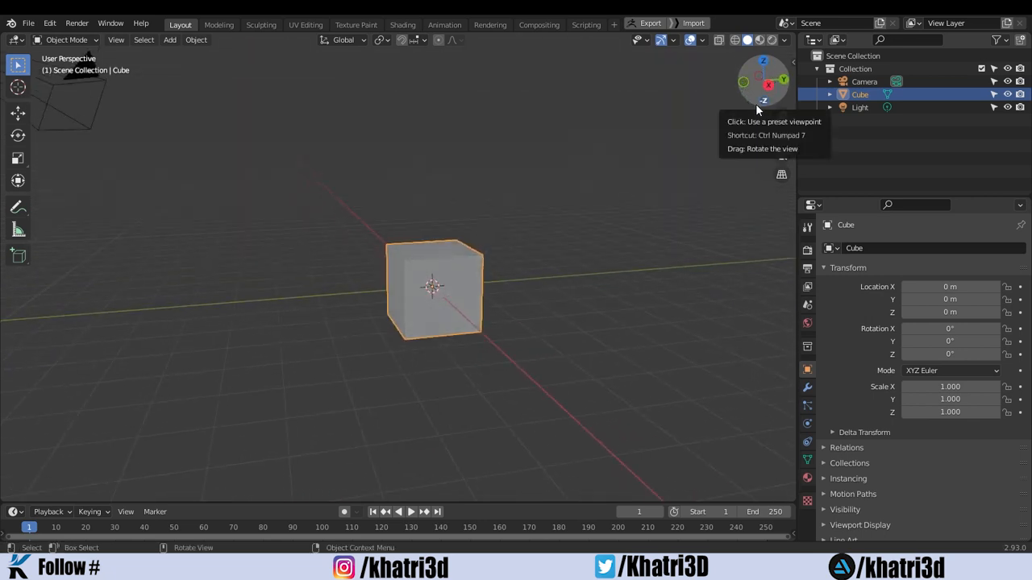
drag(772, 89, 765, 93)
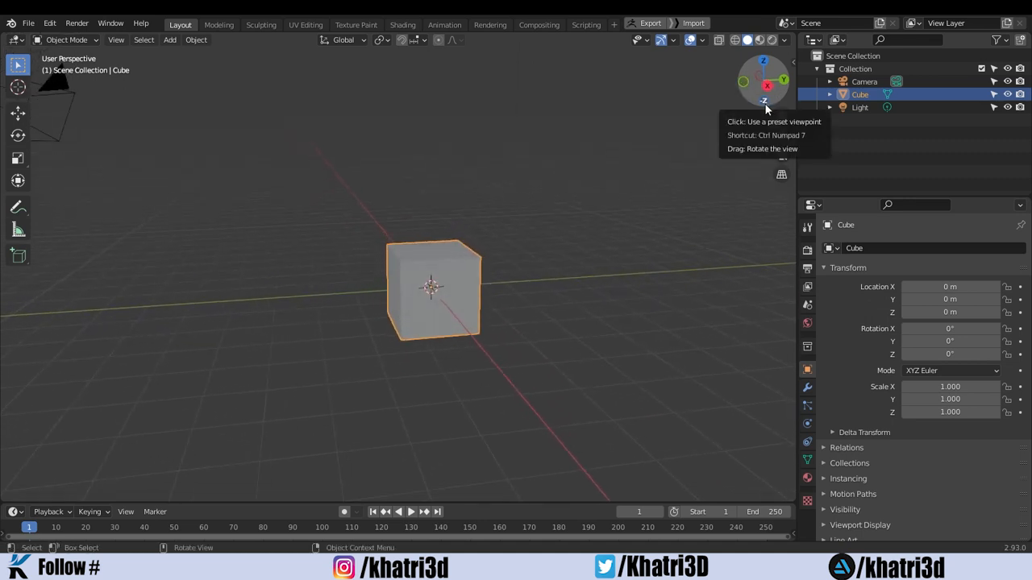
drag(743, 89, 765, 105)
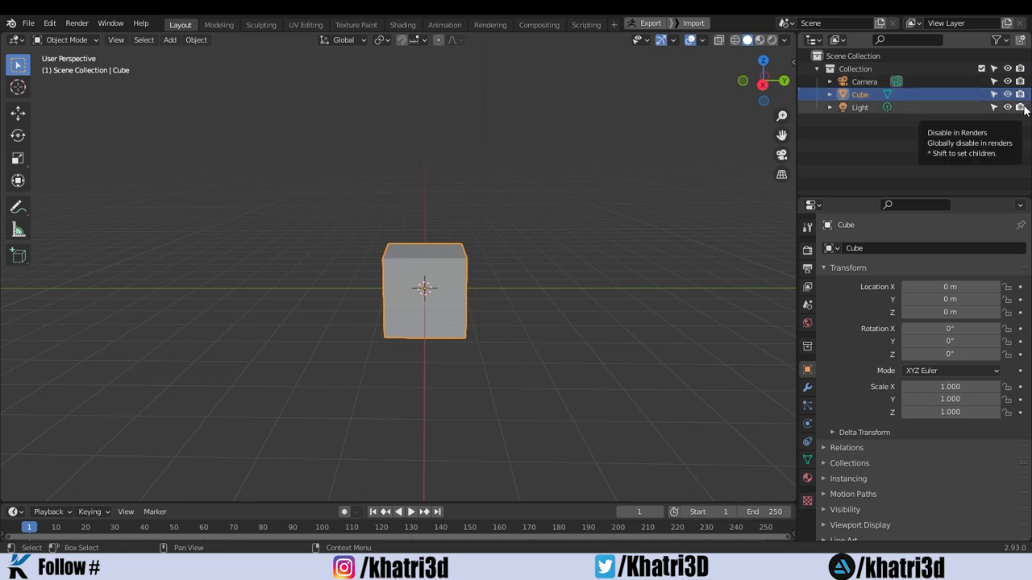
Step: Examine the outliner's restriction toggles and filter options
click(1000, 40)
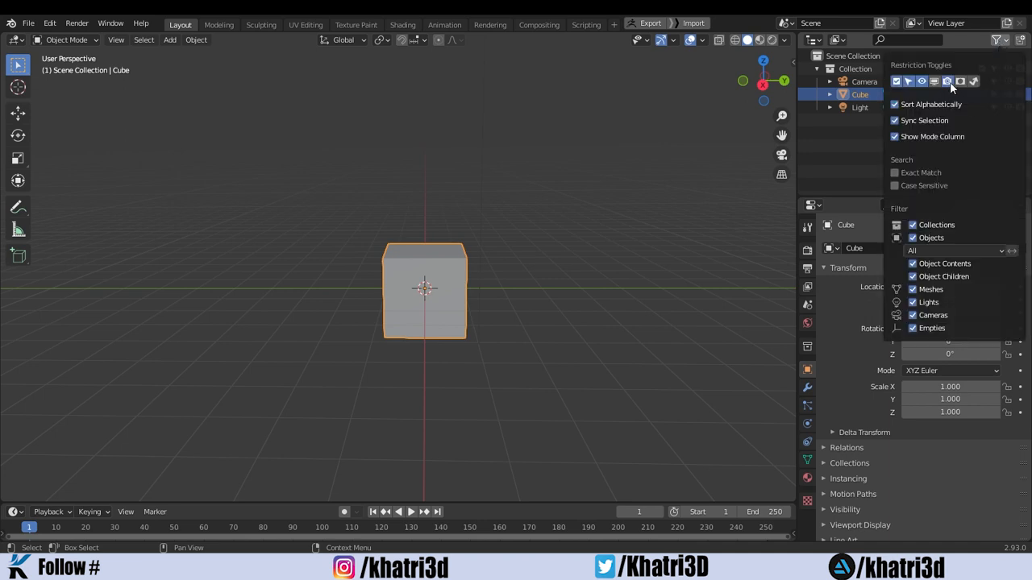
click(887, 125)
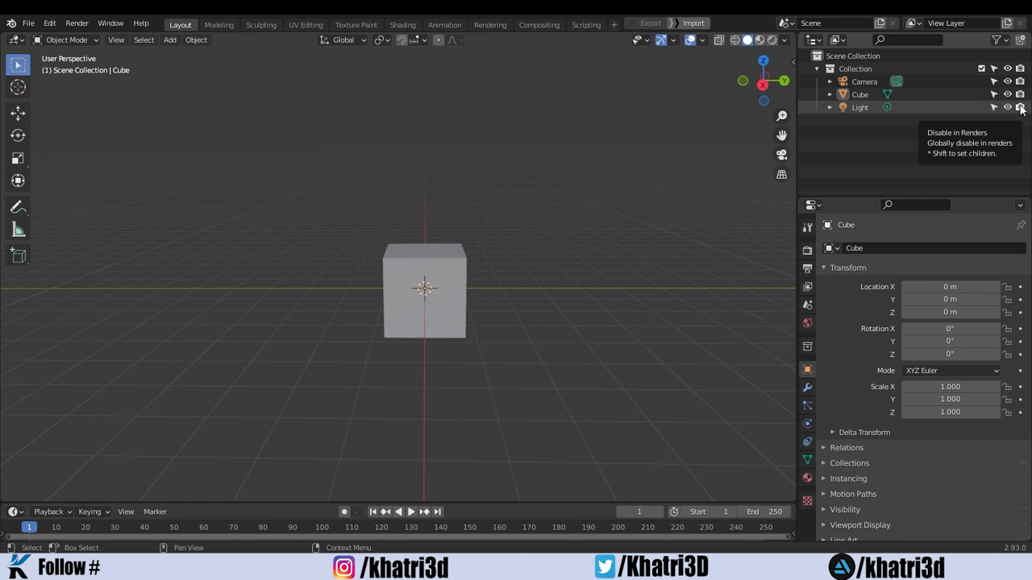
Step: Try hiding the cube in the viewport and make it visible again
click(465, 260)
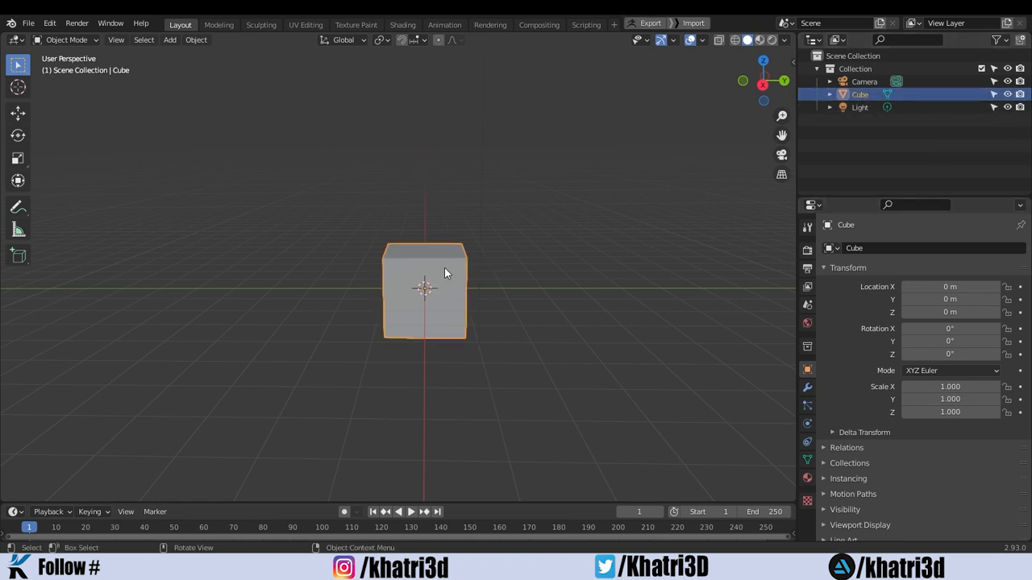
click(1022, 95)
click(1006, 94)
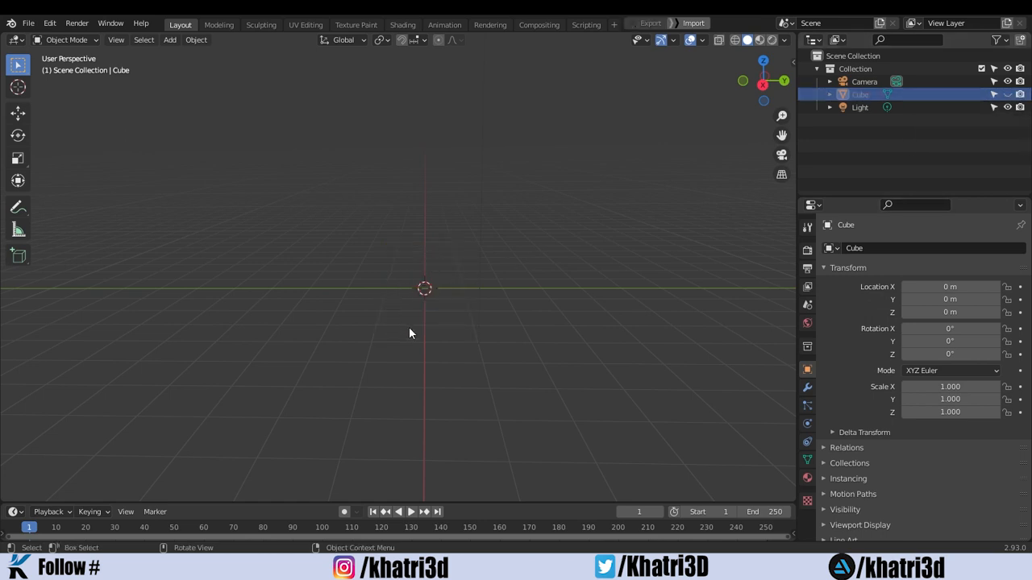
click(1006, 94)
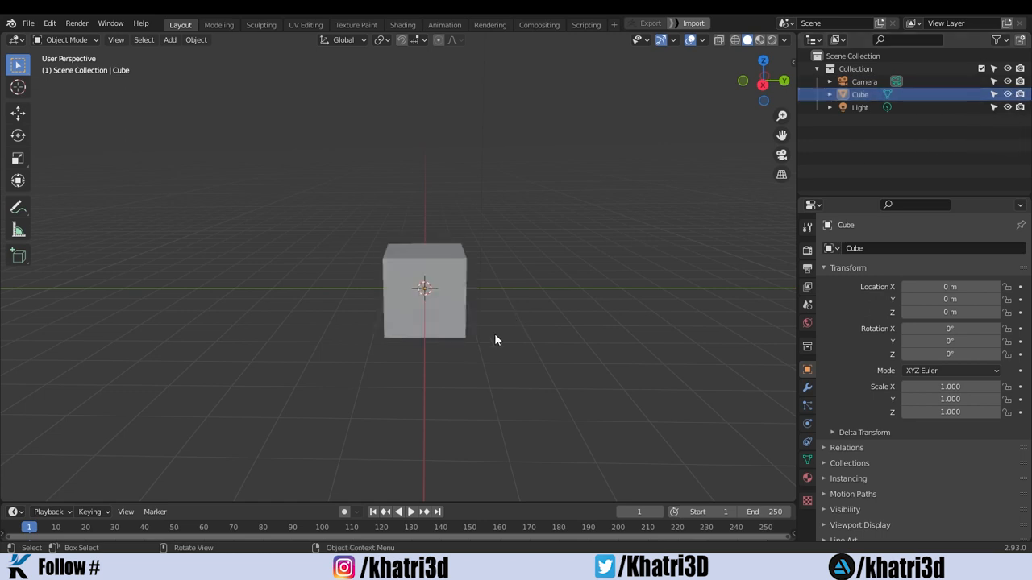
Step: Enlarge the timeline area, turn it into a Geometry Node Editor, and create a new geometry node tree for the cube
drag(219, 503, 233, 367)
click(12, 376)
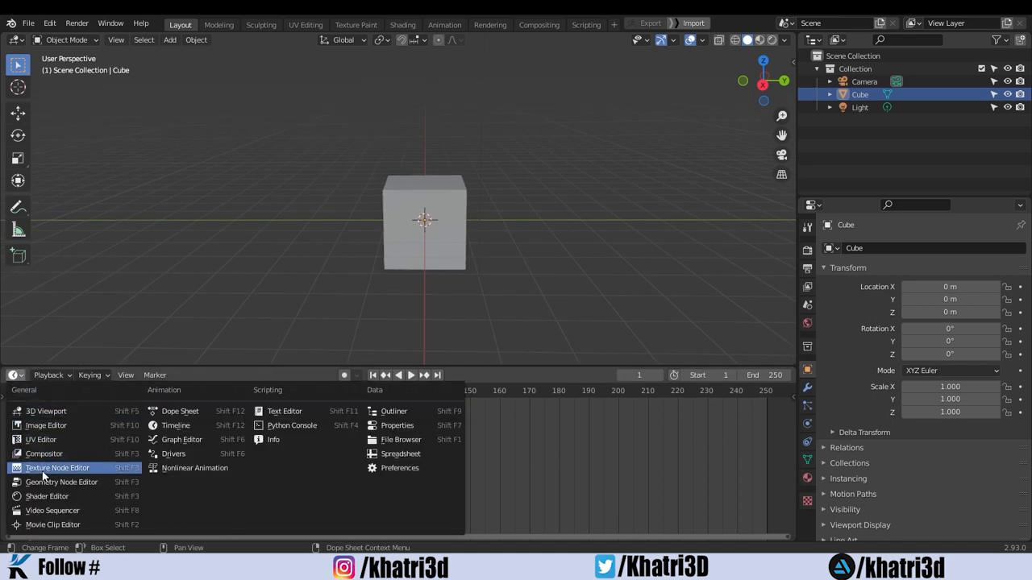
click(73, 481)
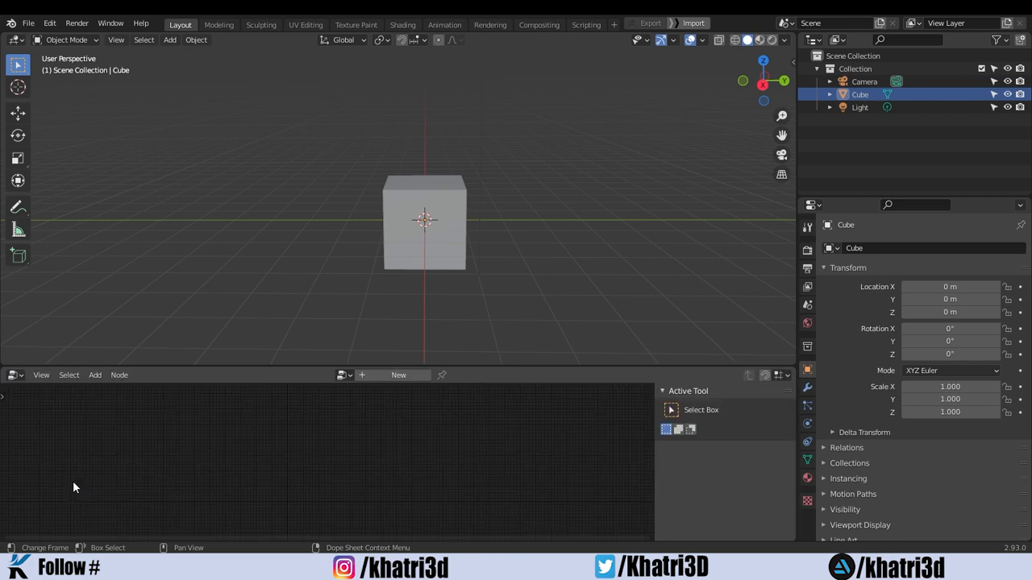
click(400, 377)
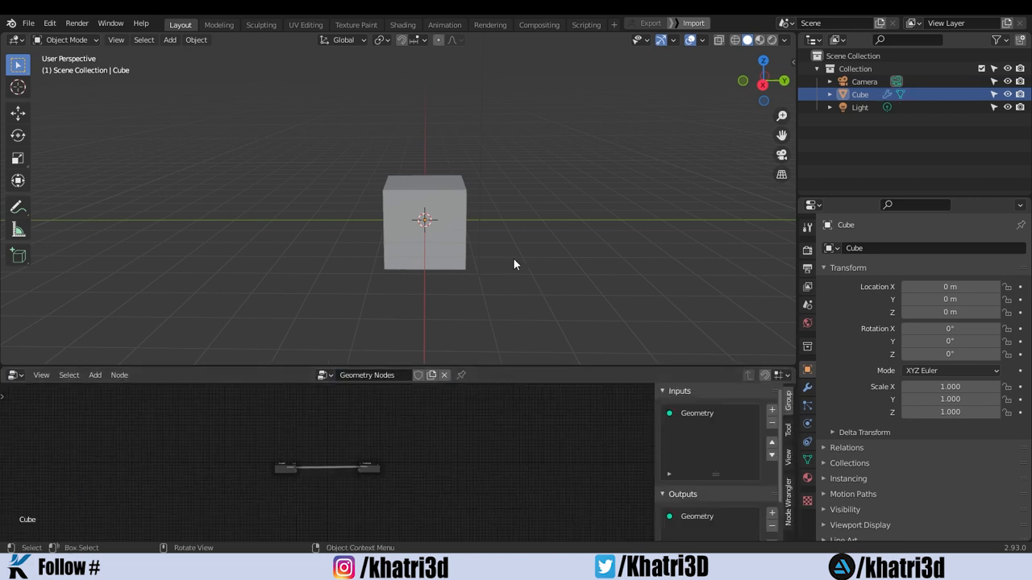
Step: Search the 3D viewport's commands for "sadadad" and dismiss the search
key(F3)
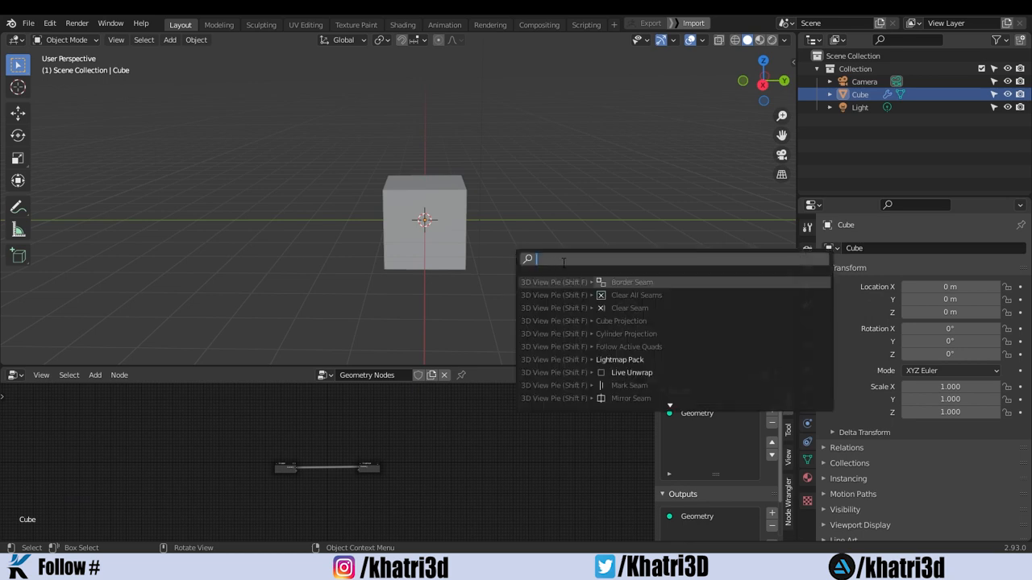
text(sadadad)
key(Escape)
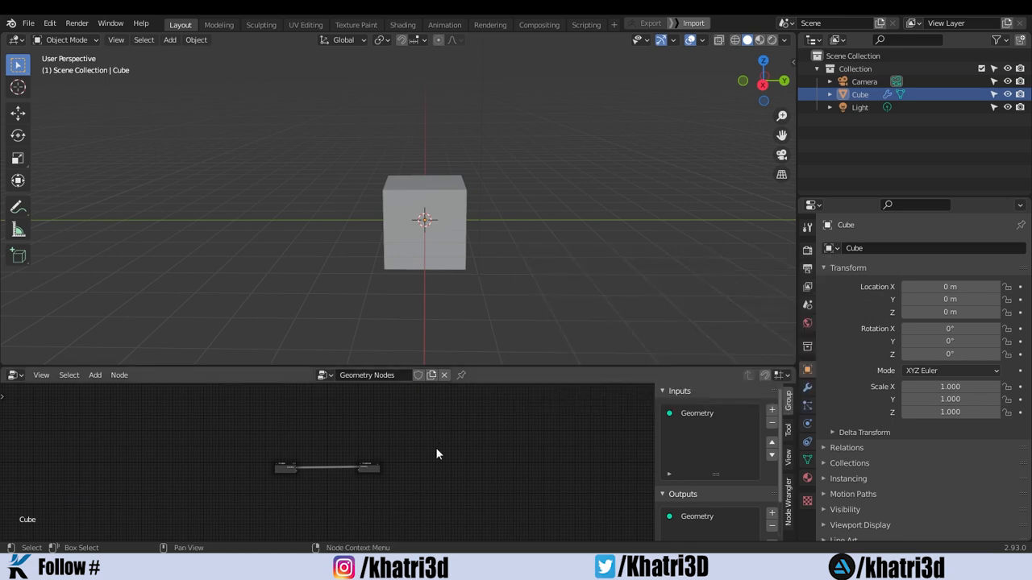
Step: Search the node editor's commands for "sa" and "sx", and close the search without adding a node
key(F3)
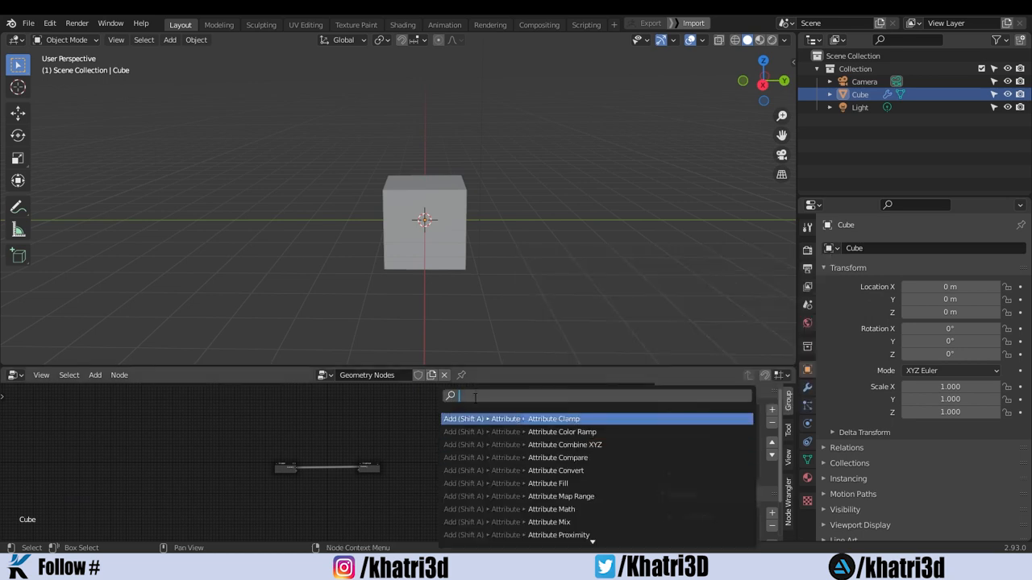
text(sa)
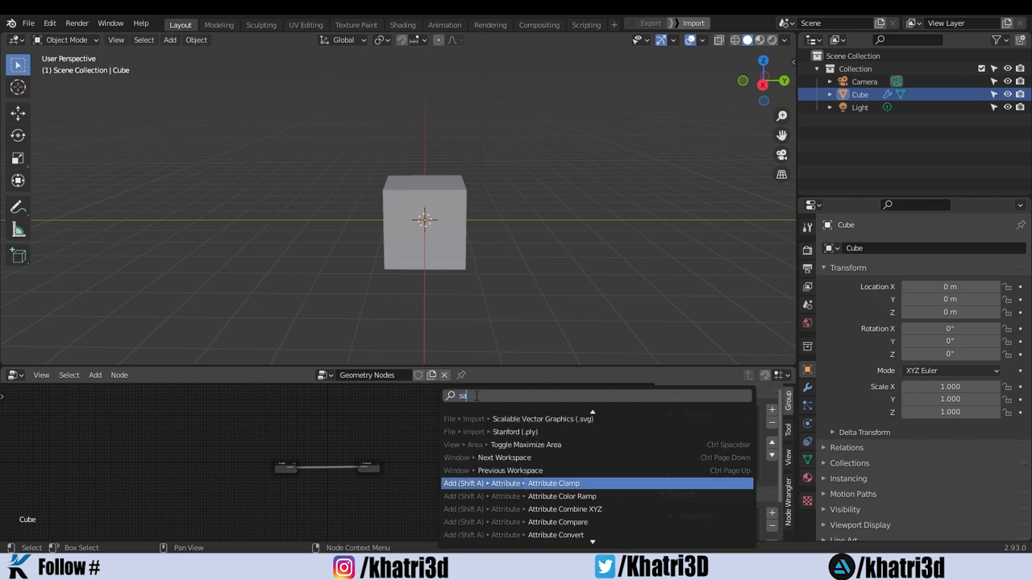
key(BackSpace)
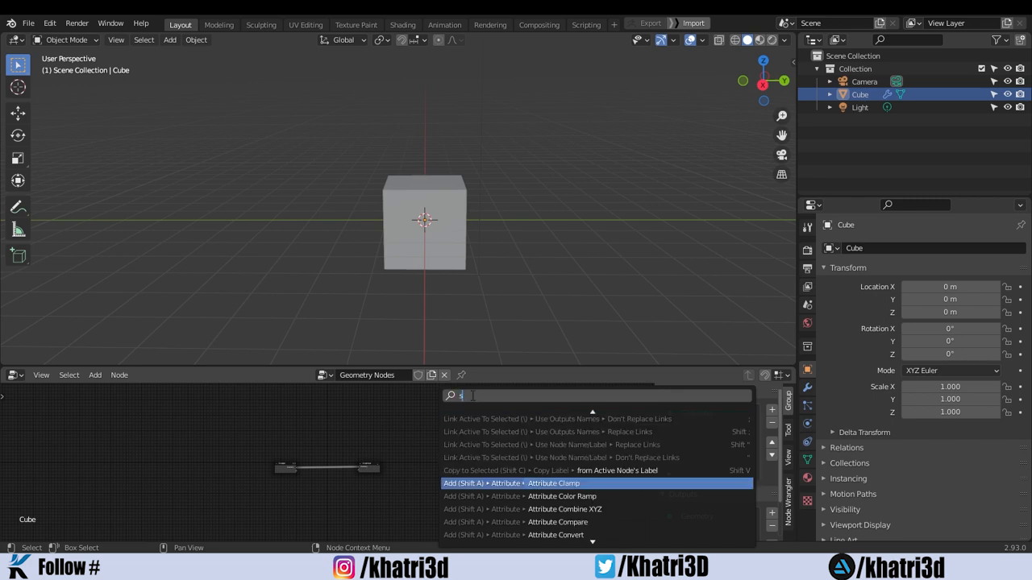
text(x)
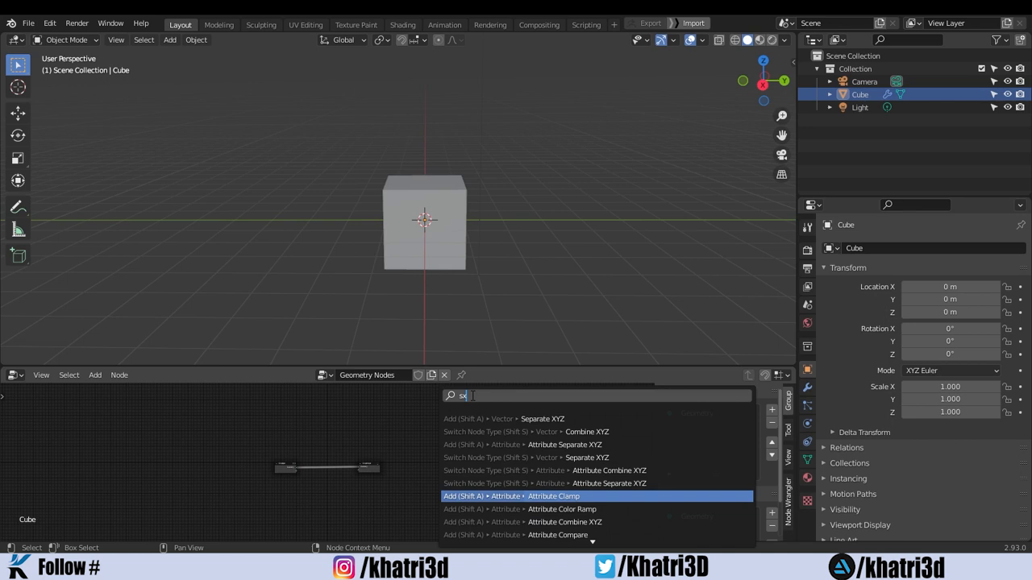
key(Escape)
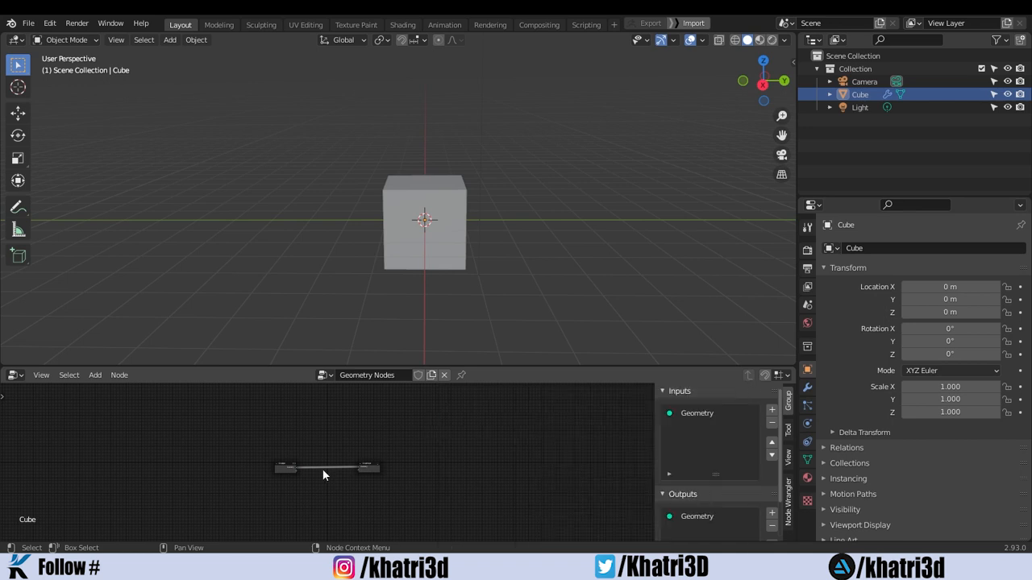
drag(367, 469, 400, 469)
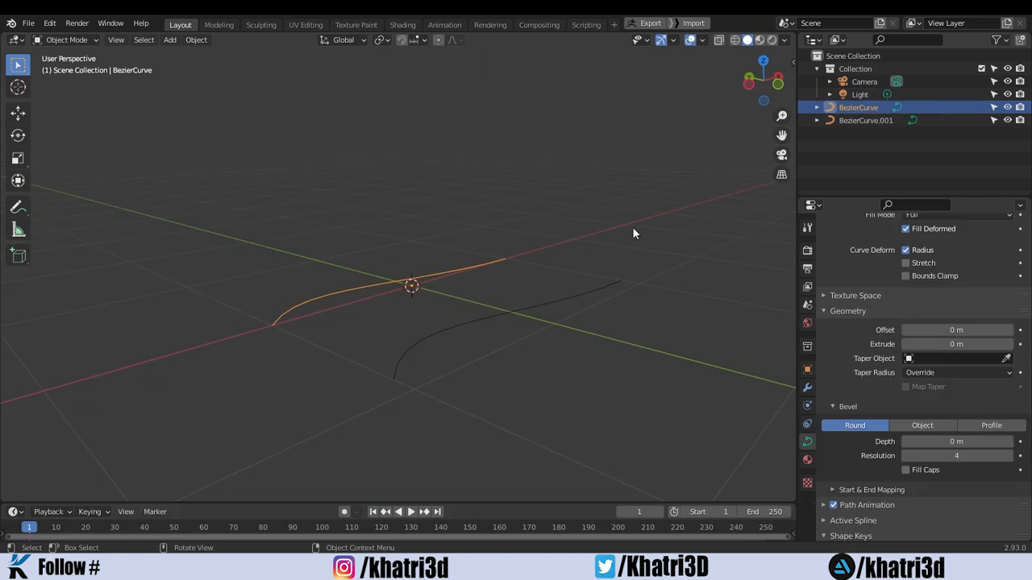
Step: Extrude the Bezier curve at the world origin by 0.13 m and set its round bevel depth to 0.11 m
scroll(655, 209, up, 1)
scroll(655, 210, down, 2)
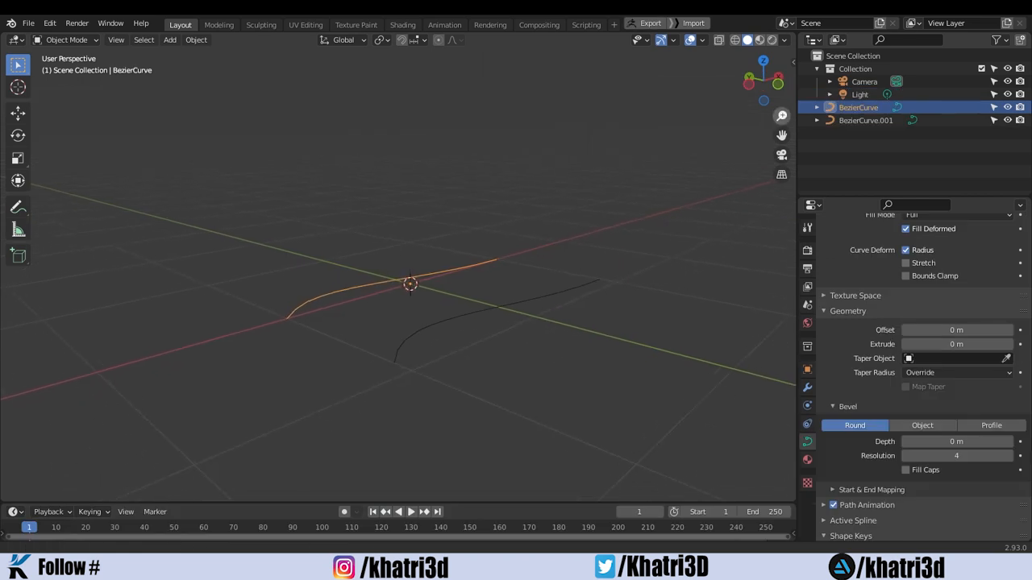
scroll(655, 209, up, 2)
click(512, 335)
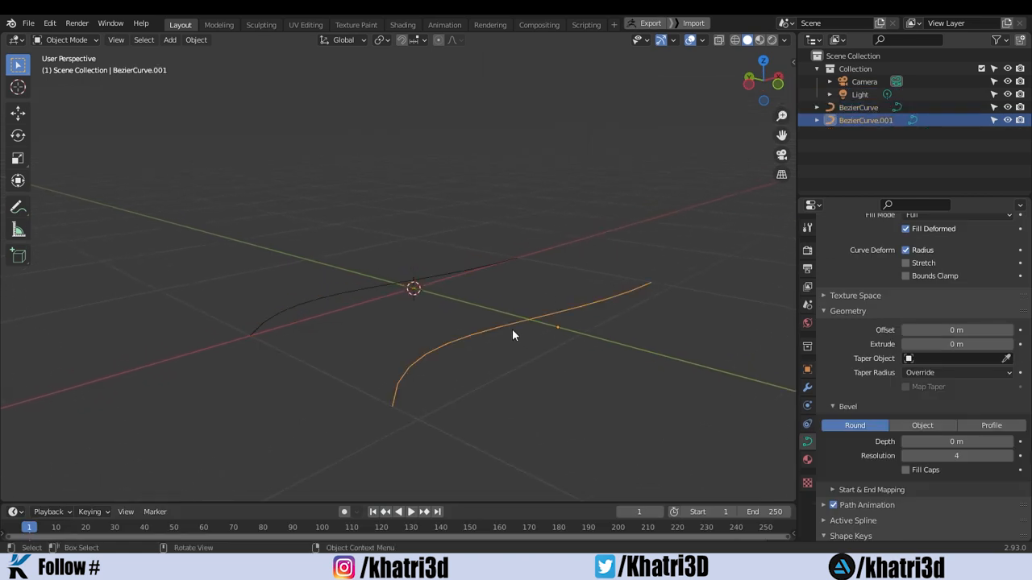
click(452, 278)
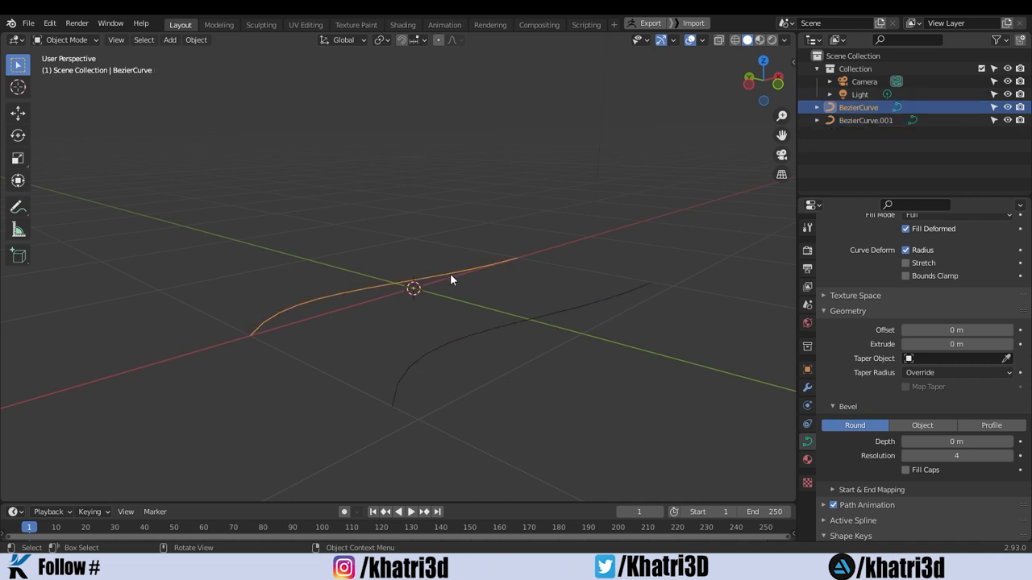
drag(782, 115, 782, 119)
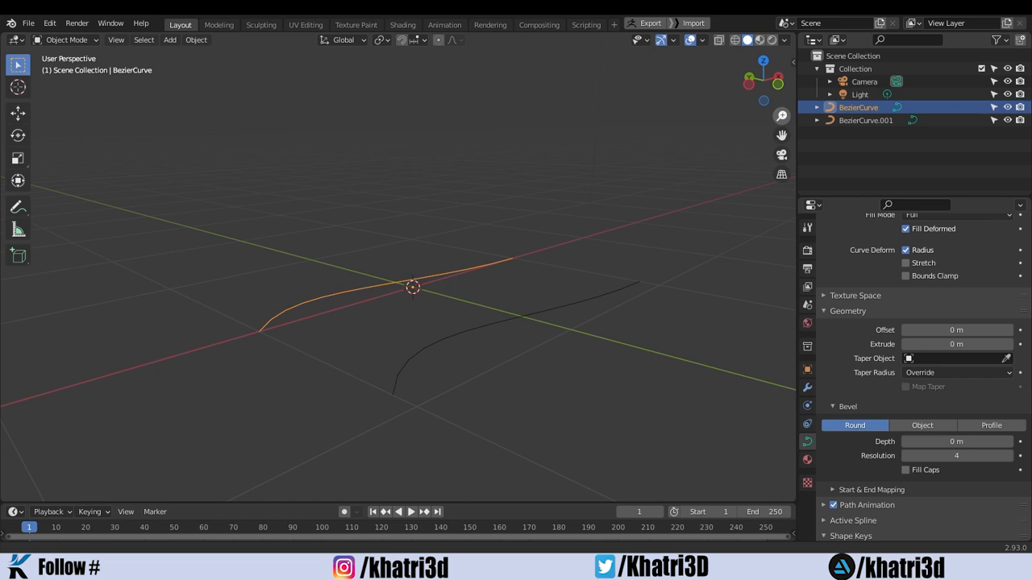
click(497, 327)
click(345, 299)
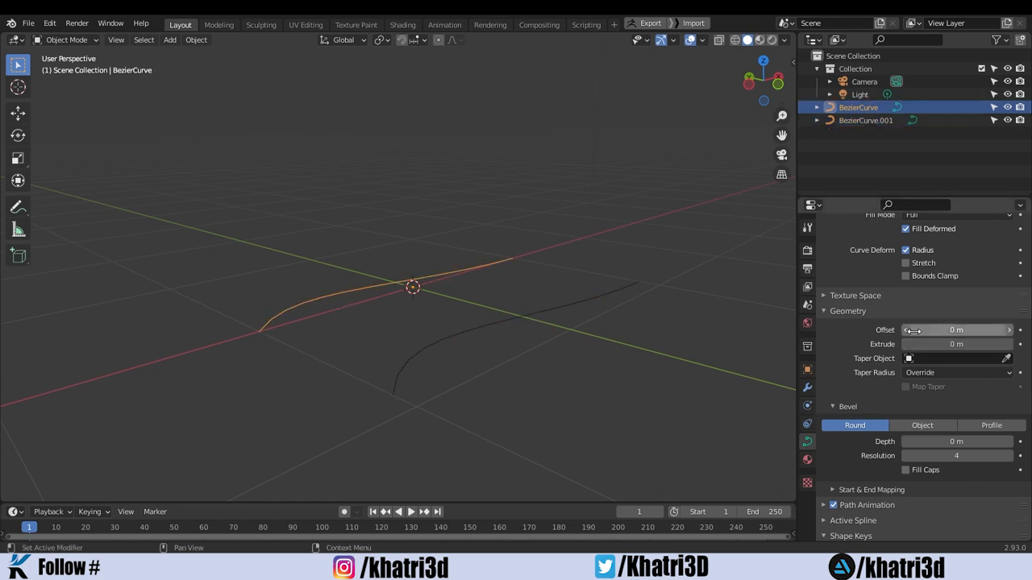
drag(919, 344, 965, 344)
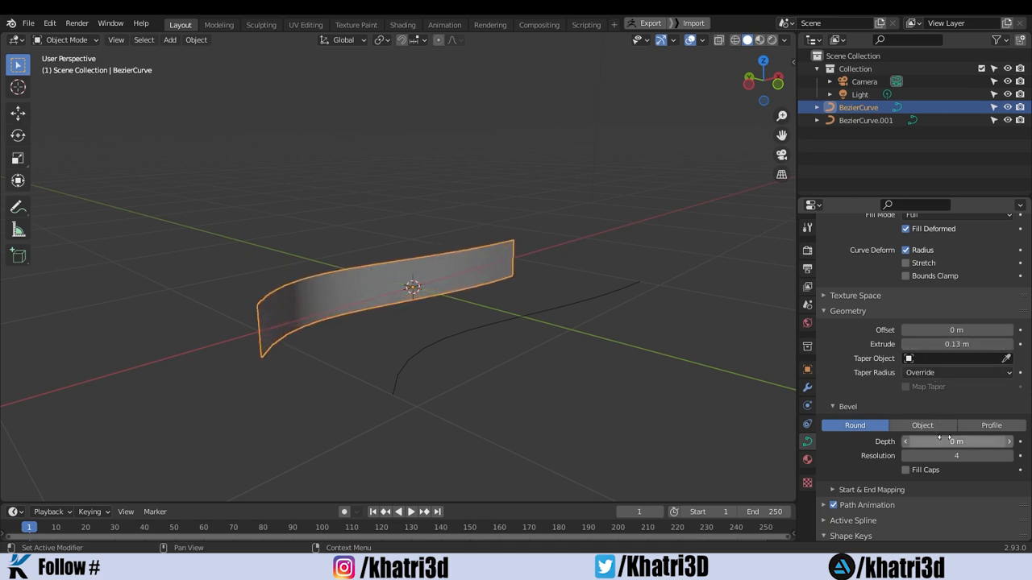
drag(956, 440, 973, 441)
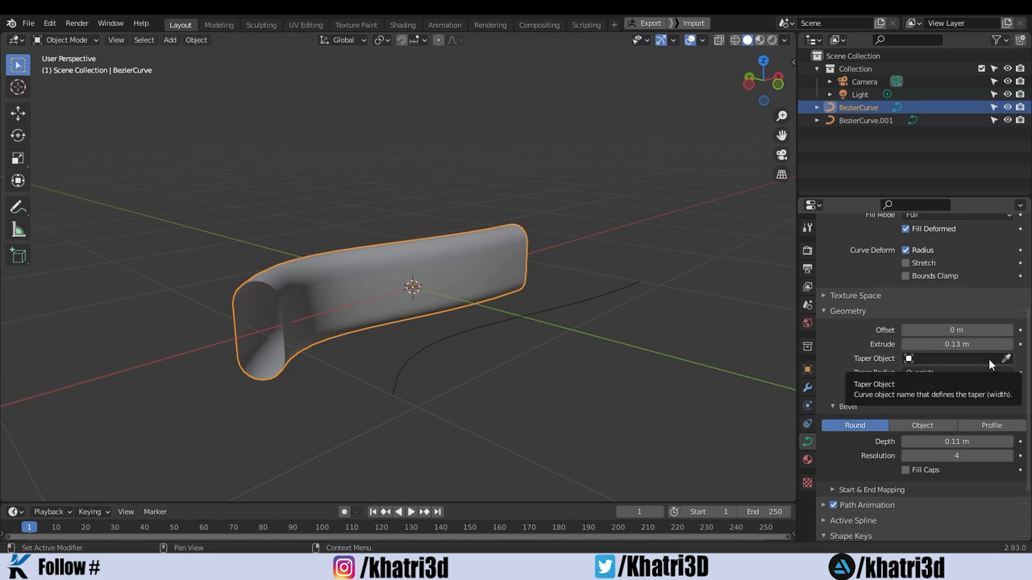
Step: Try to assign the separate flat Bezier curve as a taper object while that same curve is selected
click(548, 315)
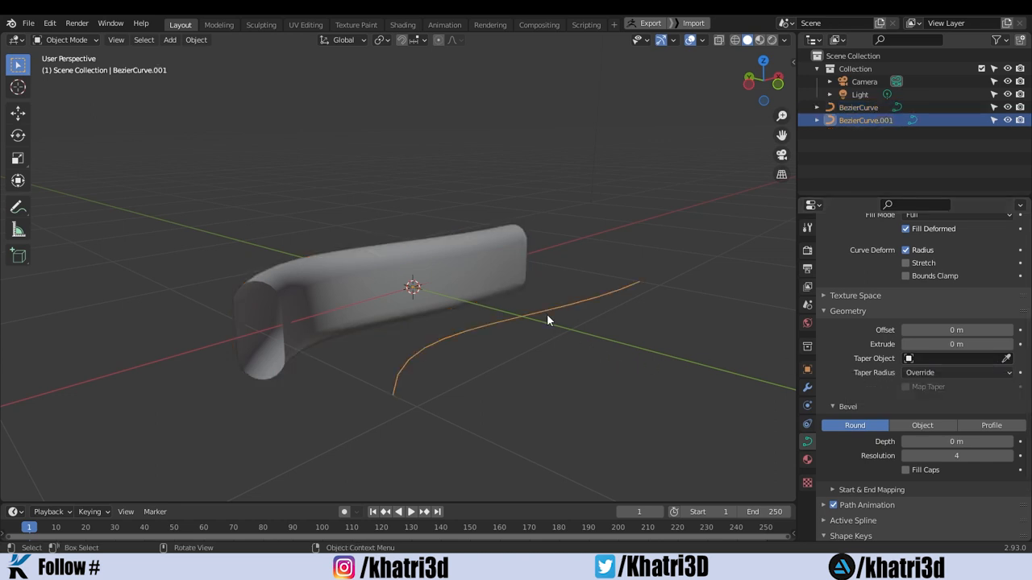
key(Tab)
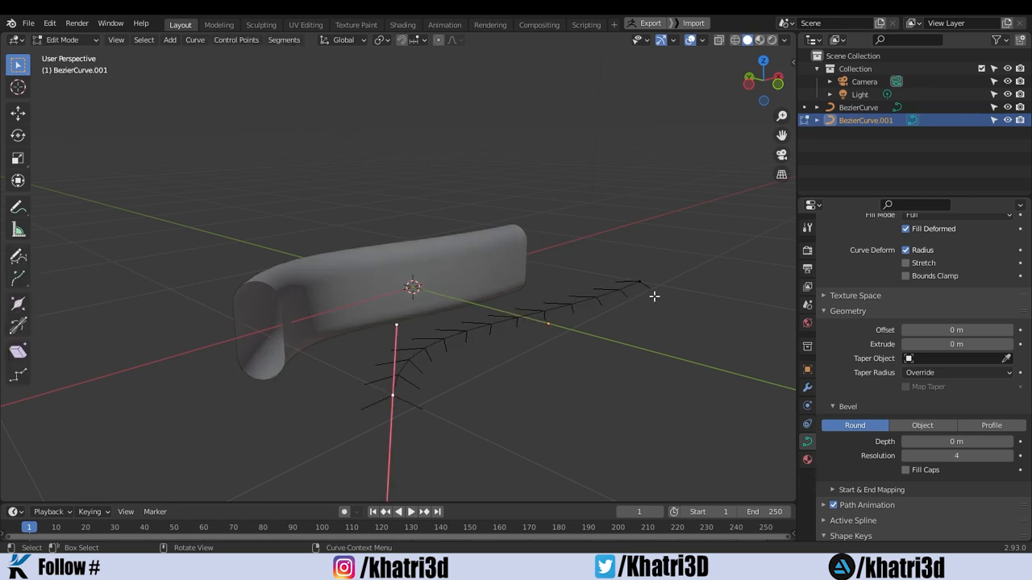
key(Tab)
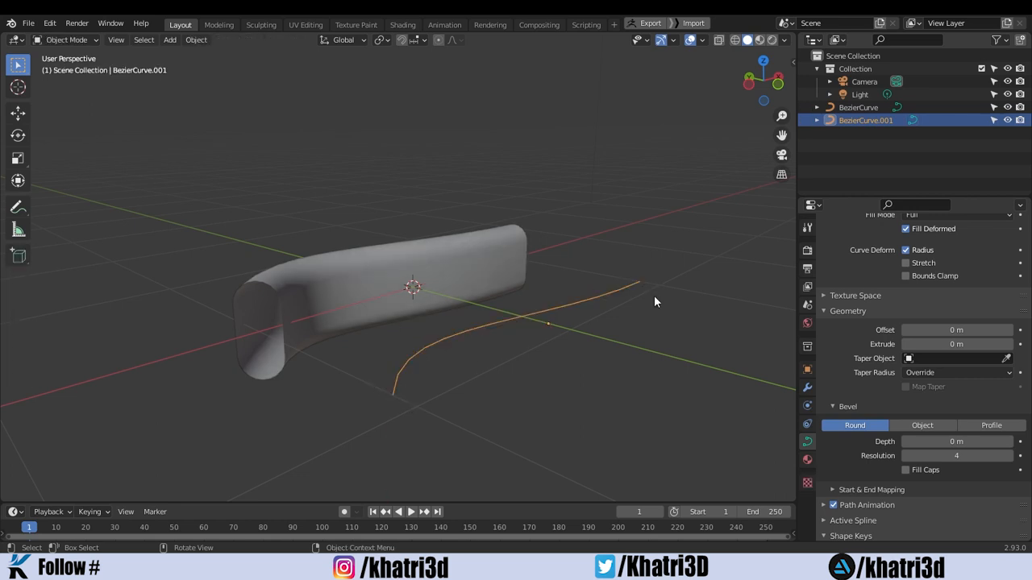
click(1006, 358)
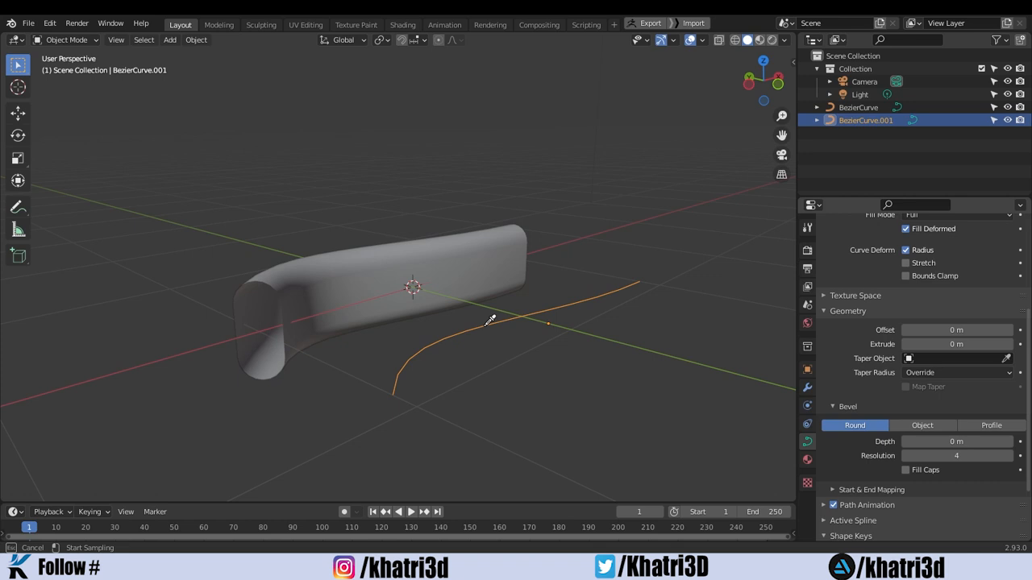
click(530, 311)
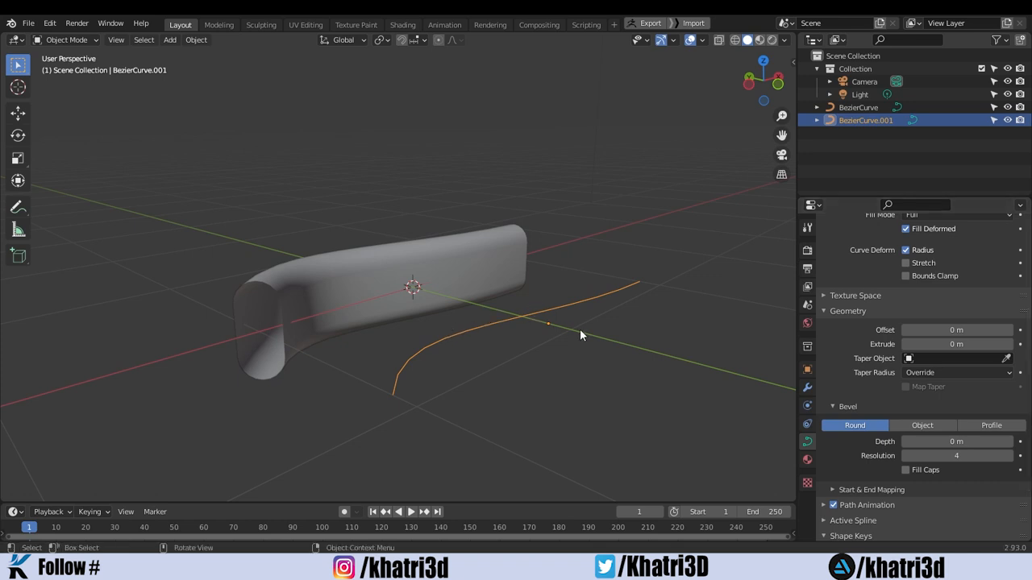
click(935, 358)
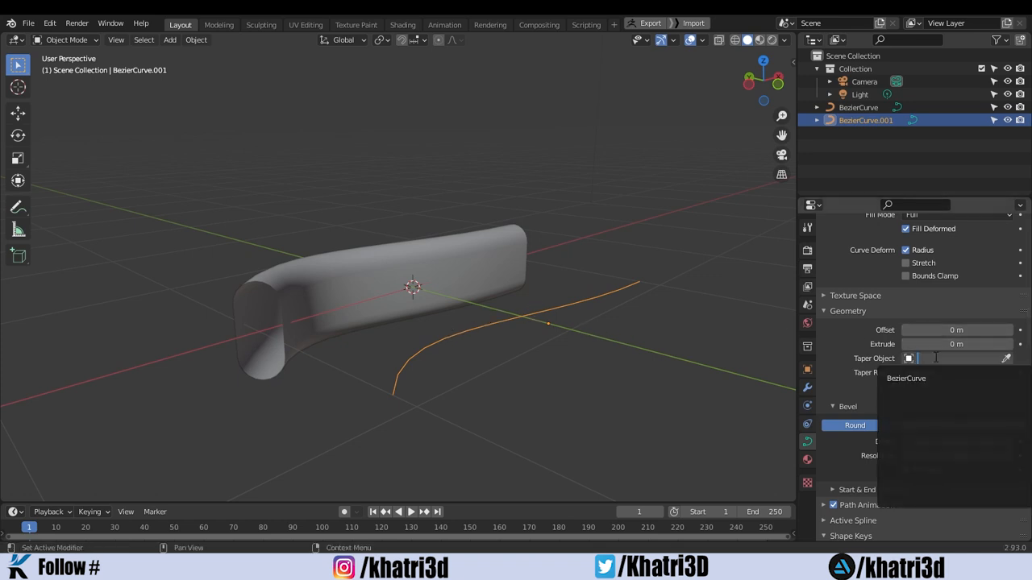
key(Tab)
key(Tab)
Step: Set BezierCurve.001 as the taper object of the extruded, beveled Bezier curve
click(288, 298)
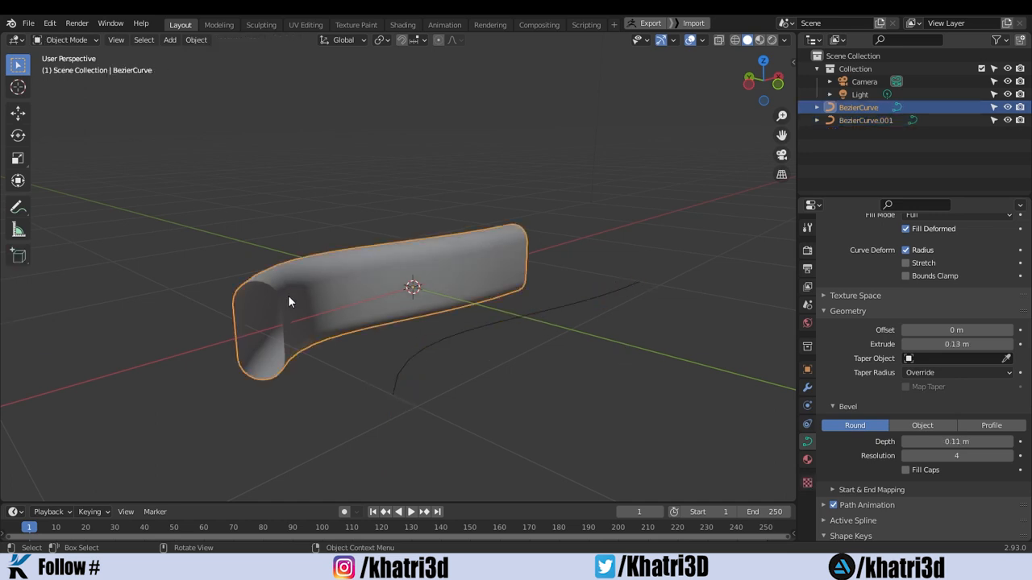
click(936, 358)
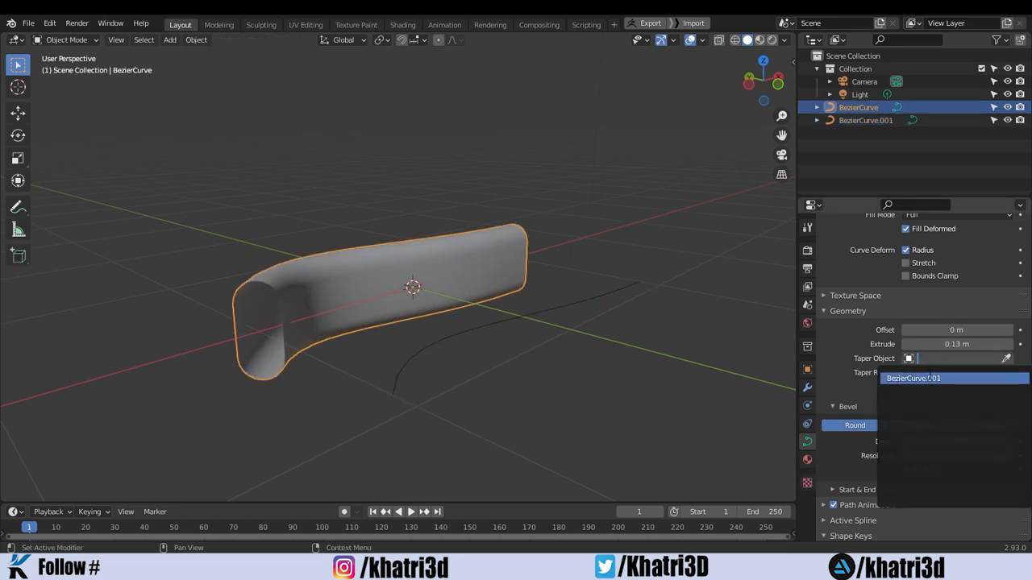
click(931, 378)
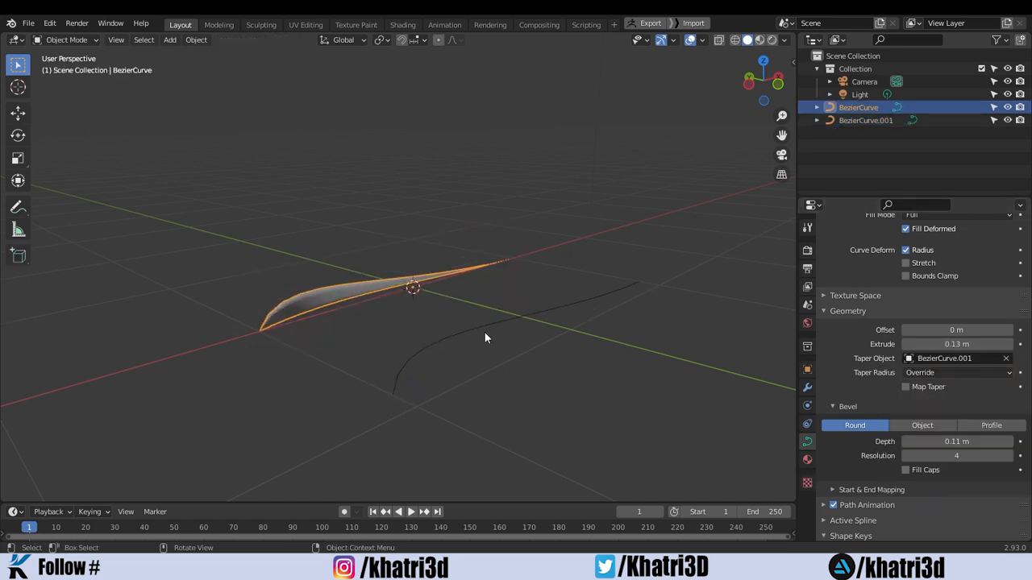
Step: Reshape the taper curve BezierCurve.001 by moving both of its end control points to alter the extruded curve's taper
click(398, 377)
key(Tab)
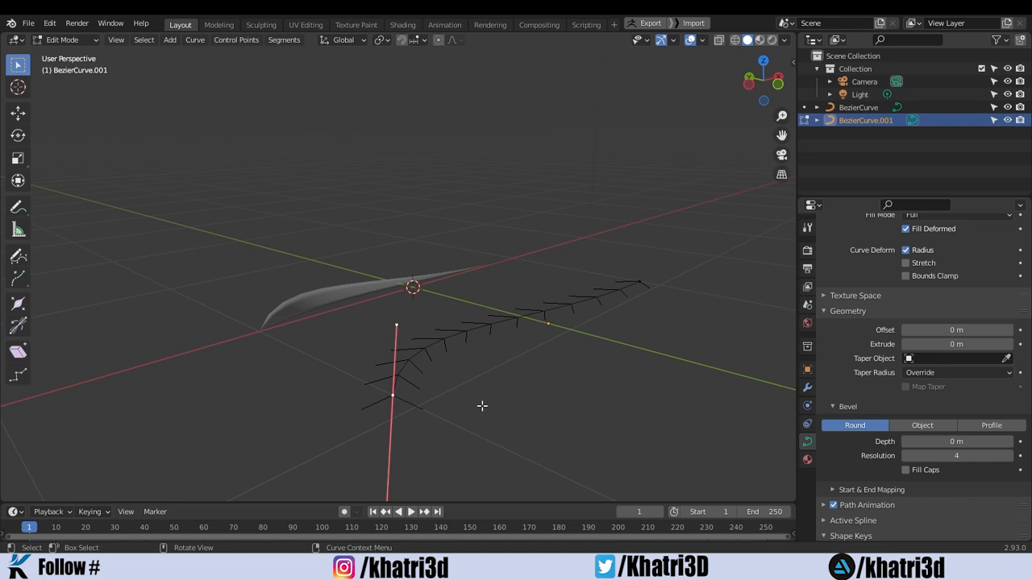
key(g)
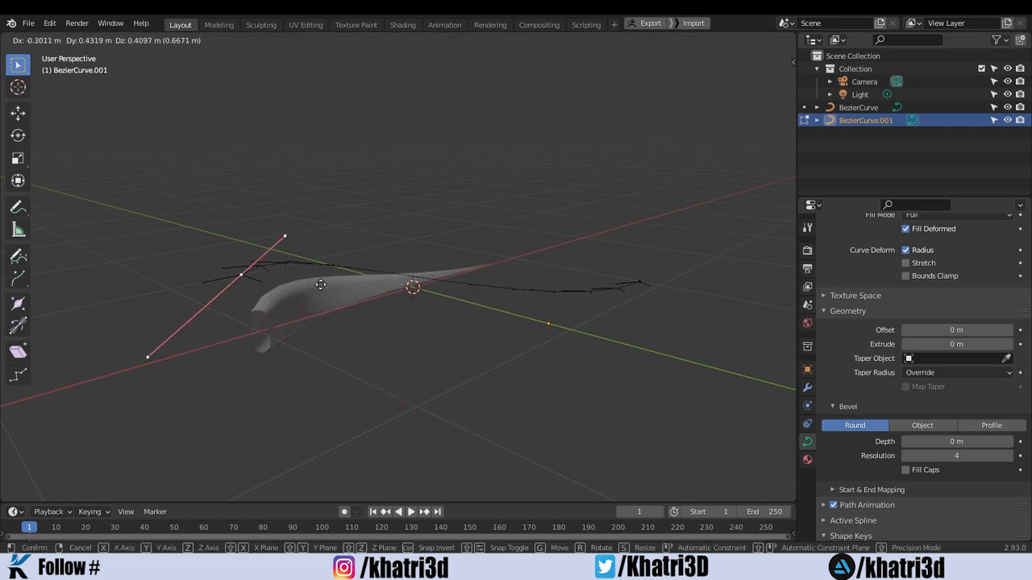
click(171, 303)
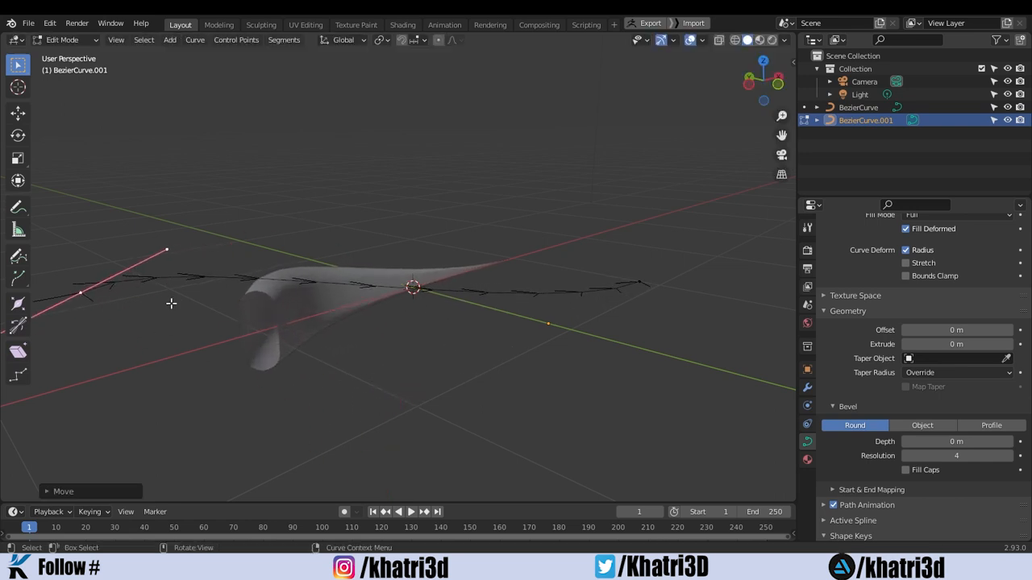
click(638, 283)
key(g)
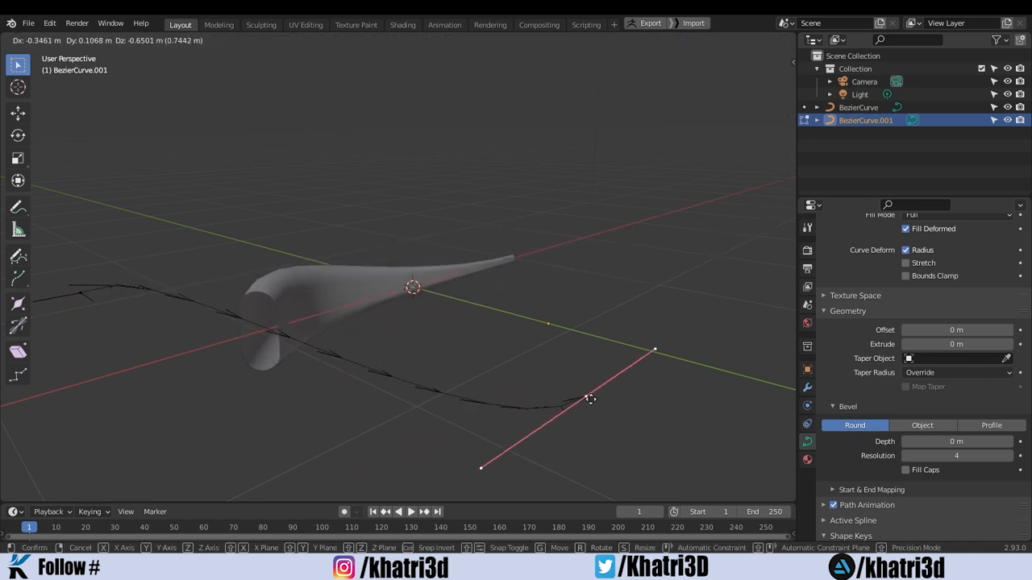
click(567, 327)
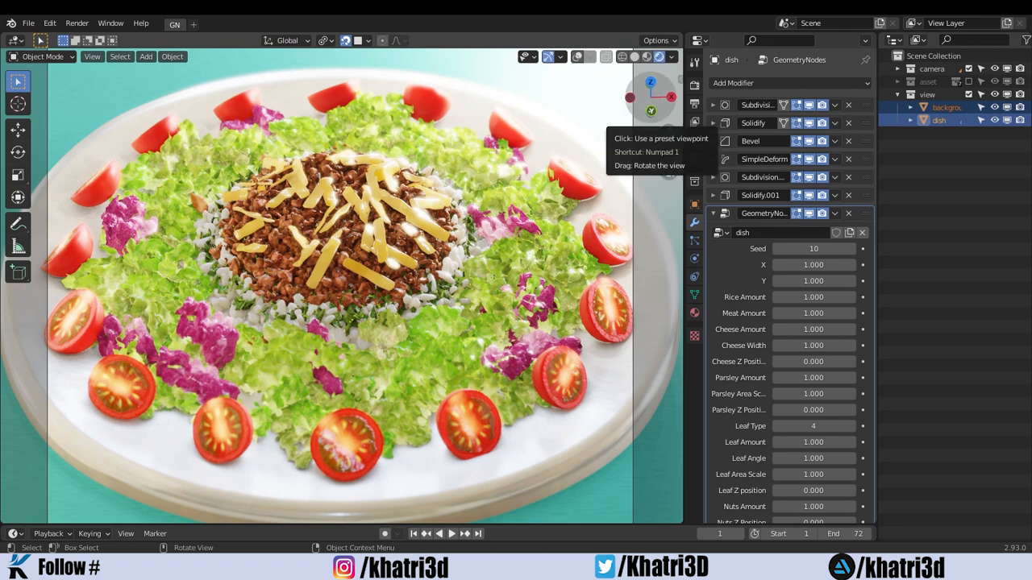
Step: View the salad dish from a lower angle and switch to the Blender window containing the helmeted character scene
drag(651, 111, 696, 96)
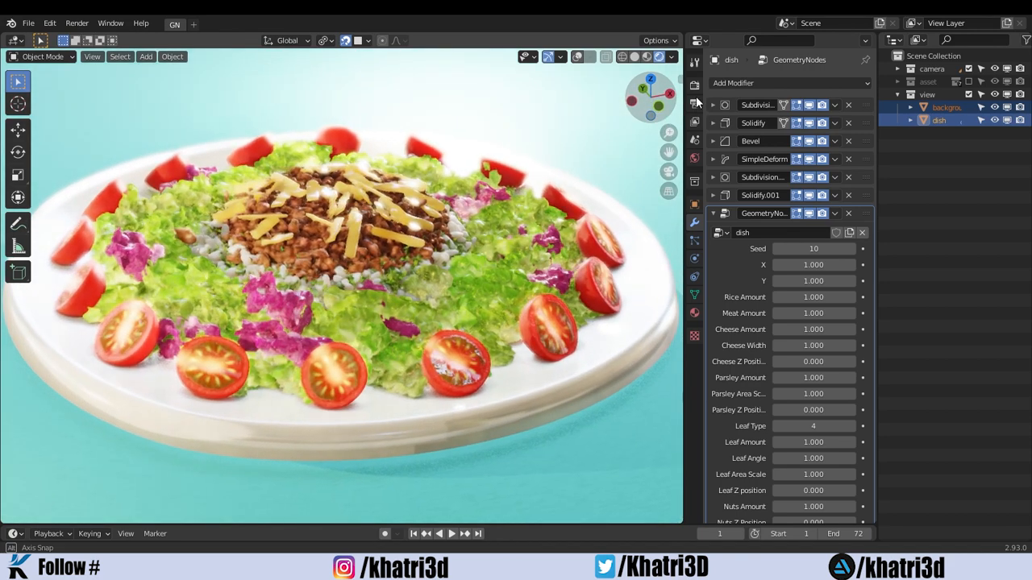
click(932, 69)
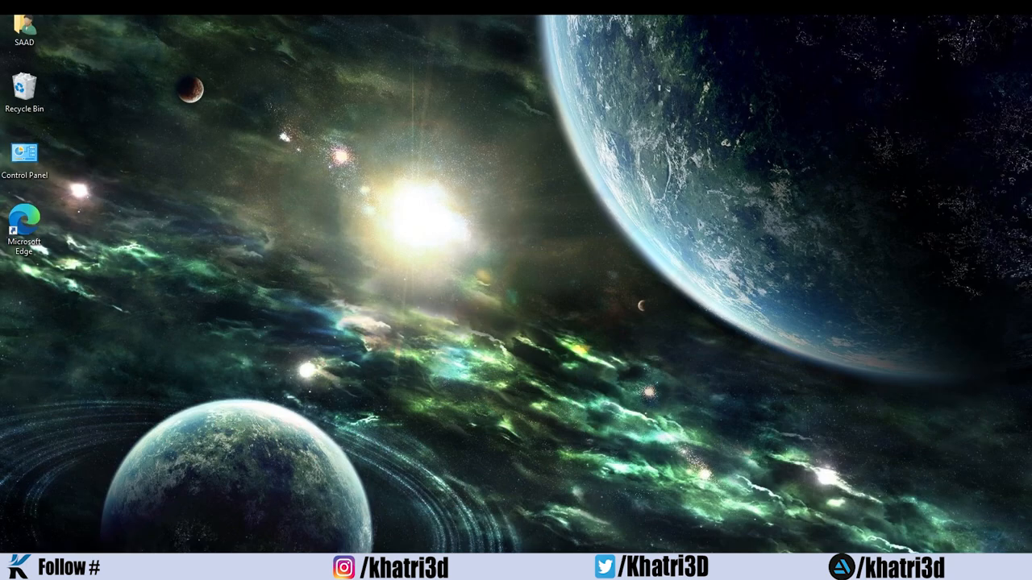
mouse_move(492, 569)
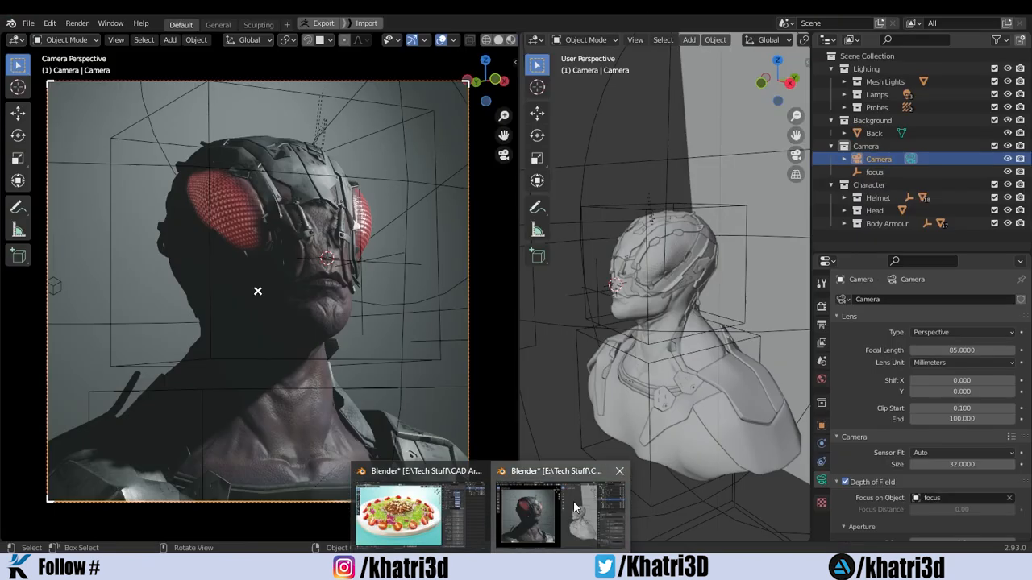
click(573, 503)
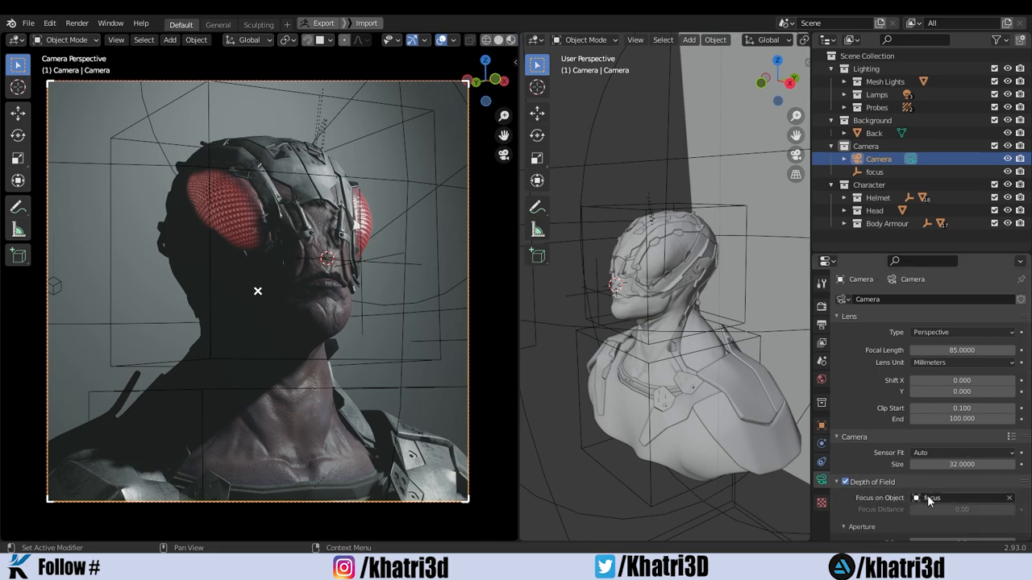
Step: Check the focus empty used for the camera's depth of field and set the camera's aperture F-Stop to 0.6
click(876, 172)
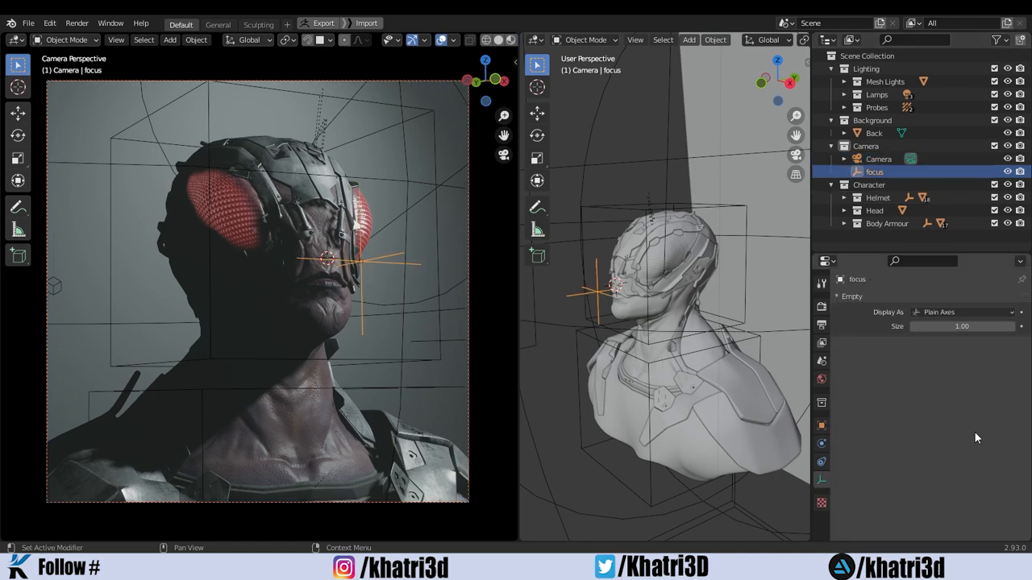
click(879, 159)
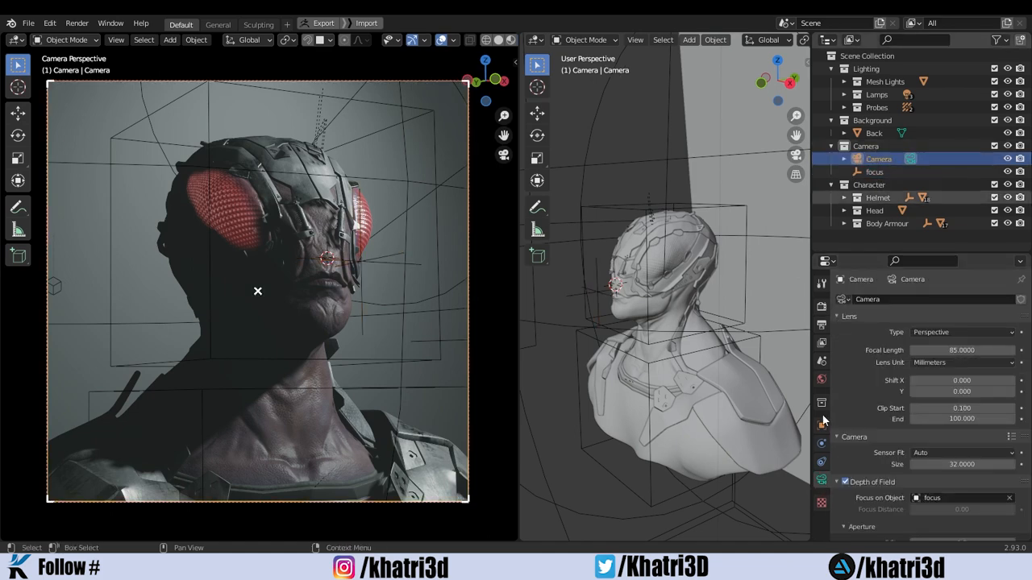
scroll(900, 373, down, 5)
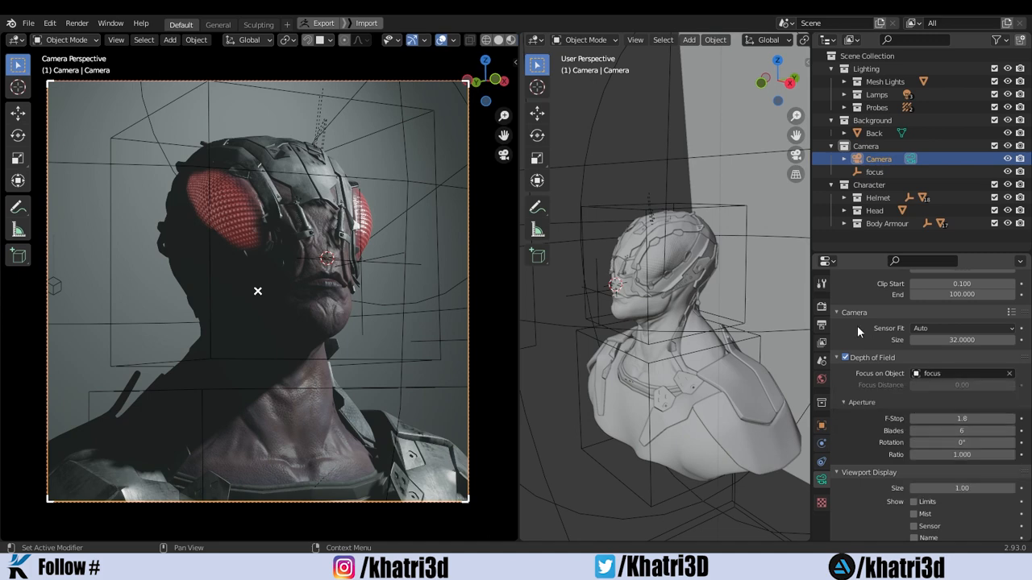
click(874, 172)
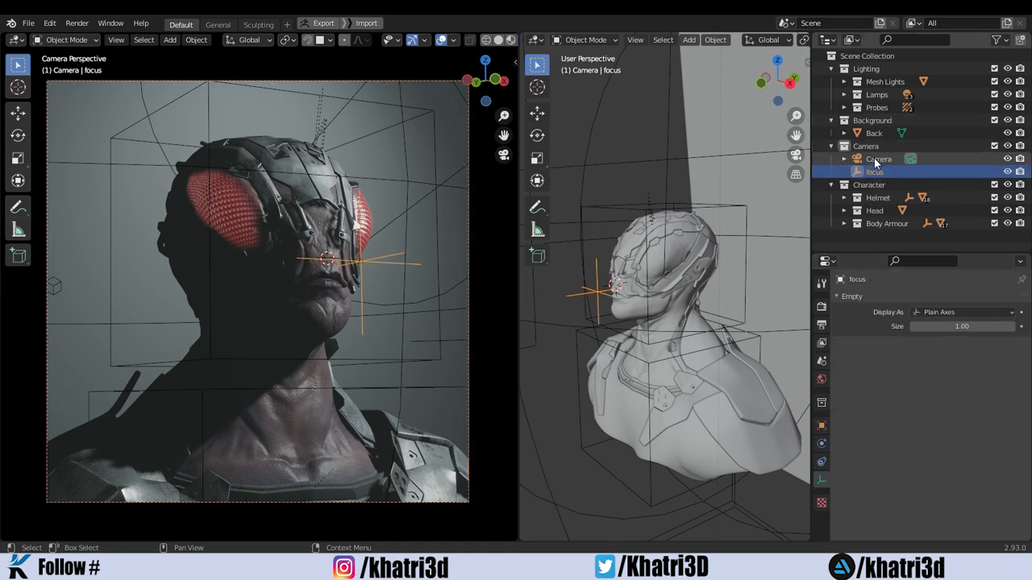
click(876, 160)
scroll(927, 403, down, 5)
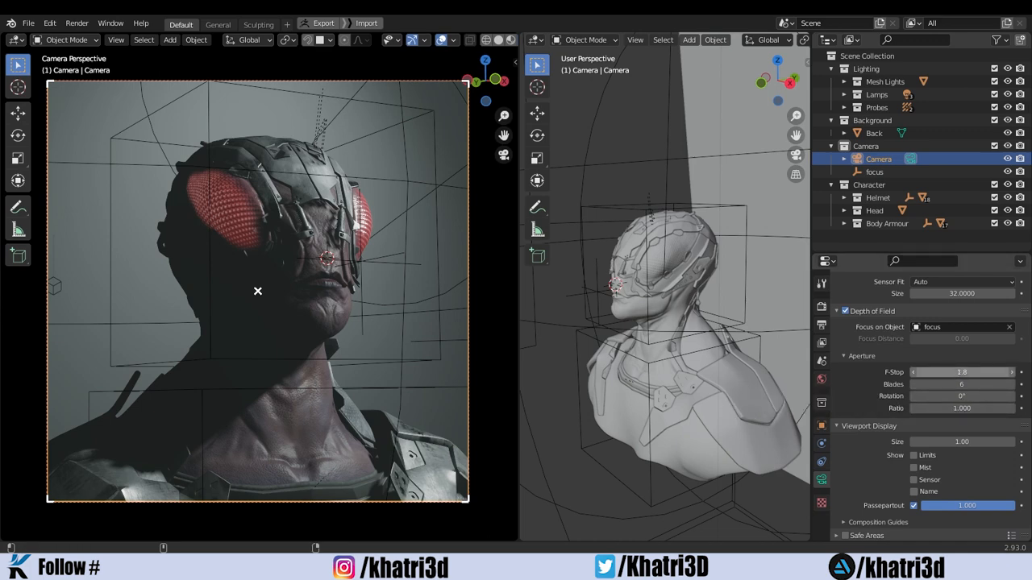
mouse_move(961, 373)
mouse_down()
mouse_move(919, 372)
mouse_move(947, 372)
mouse_up()
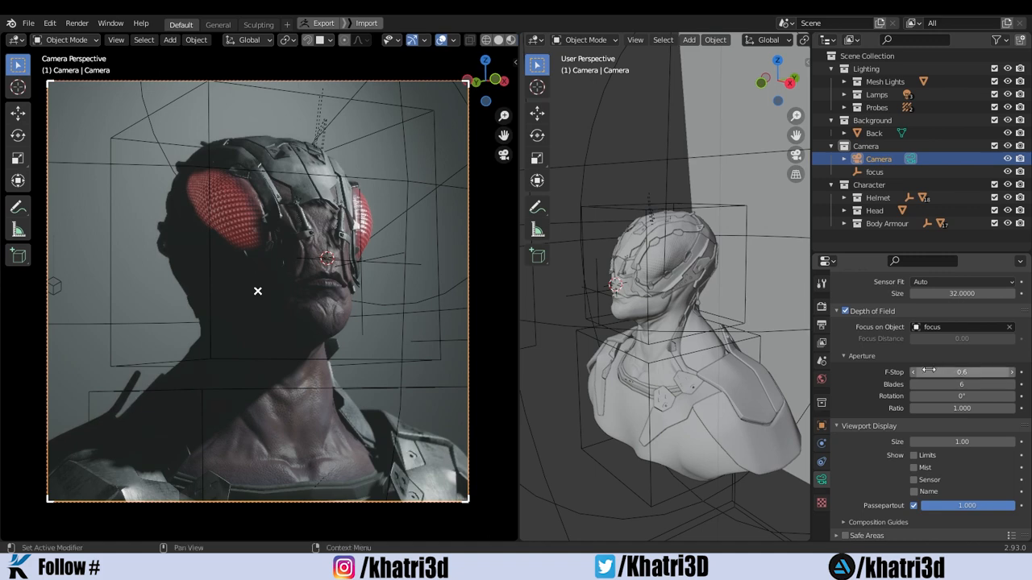
Step: Move the focus empty away from the character's face toward the camera to blur the character
click(876, 171)
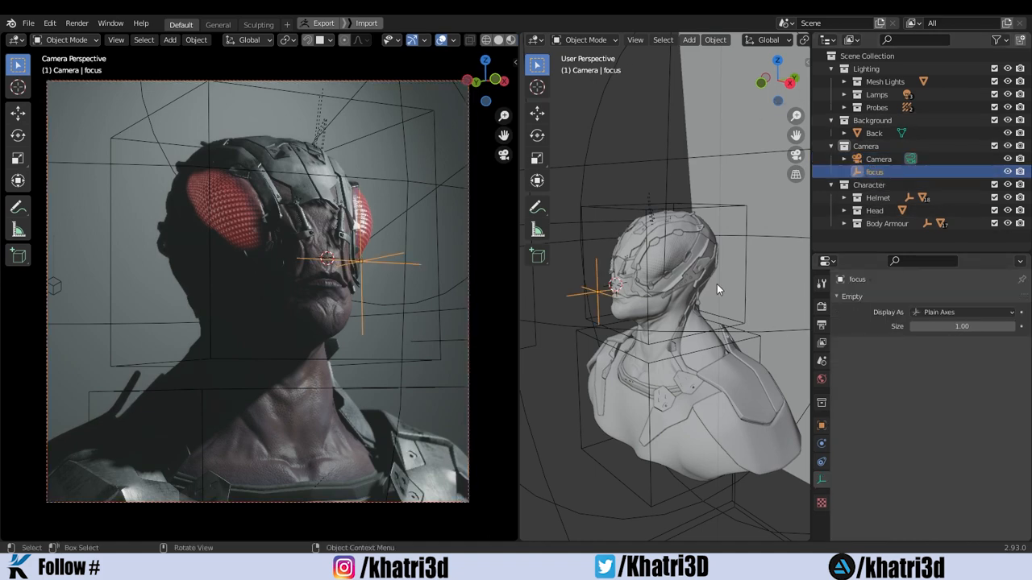
key(g)
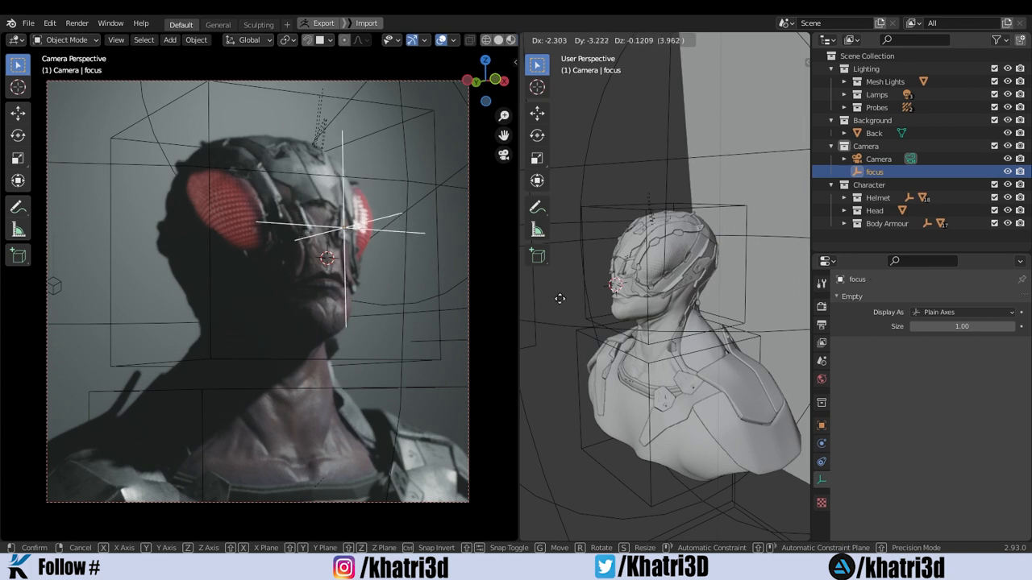
click(655, 234)
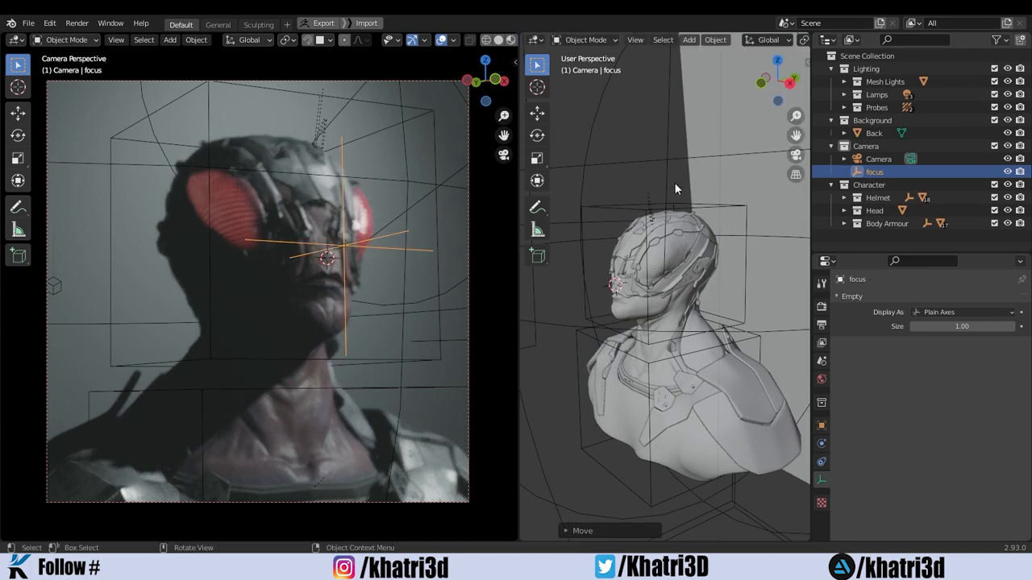
Step: Lock the camera to the view and rotate the camera slightly around the character
drag(769, 83, 730, 96)
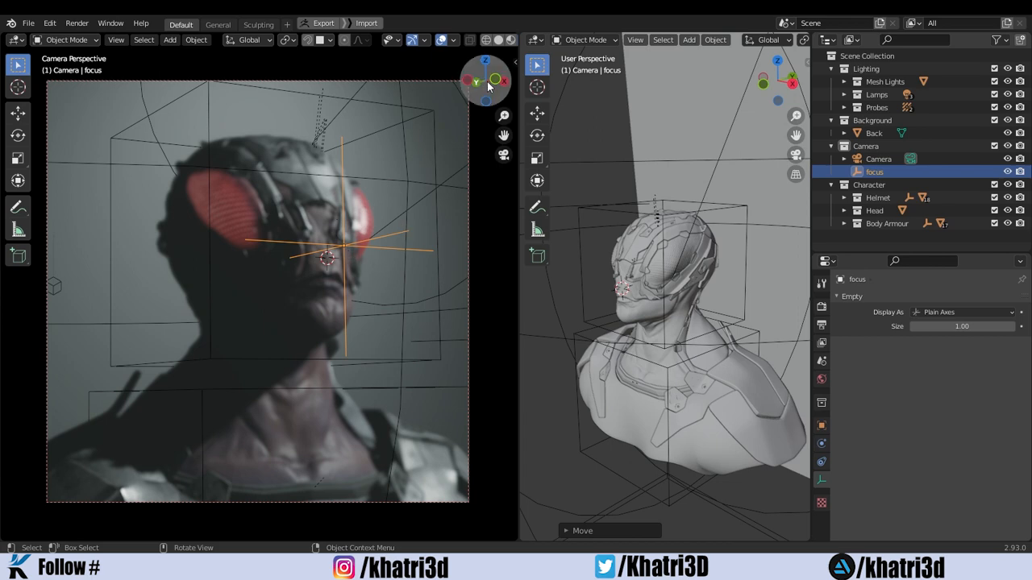
key(q)
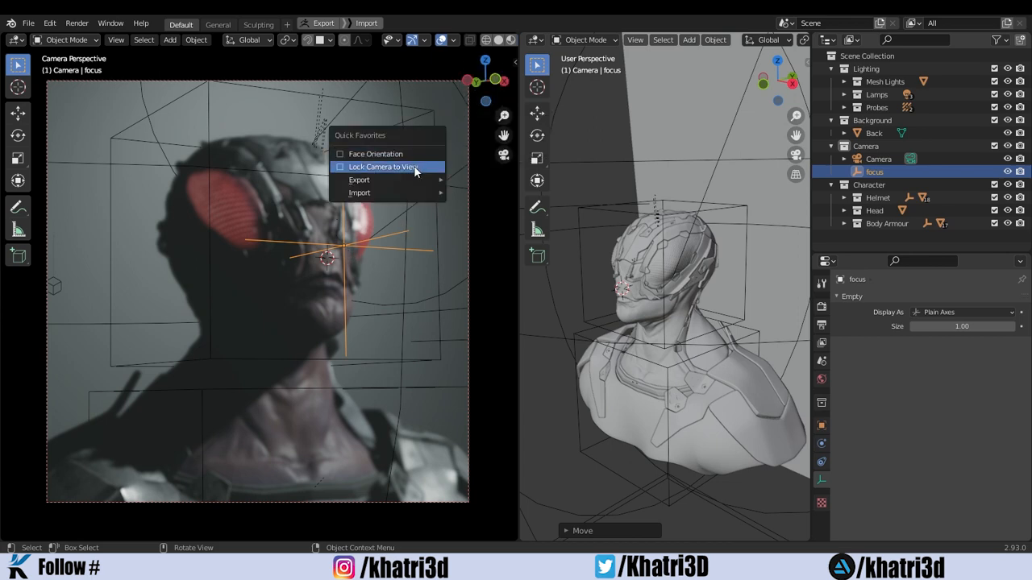
click(413, 167)
drag(486, 81, 511, 78)
Step: Select the focus empty in the camera view and move it beside the character's far eye
click(357, 421)
click(360, 420)
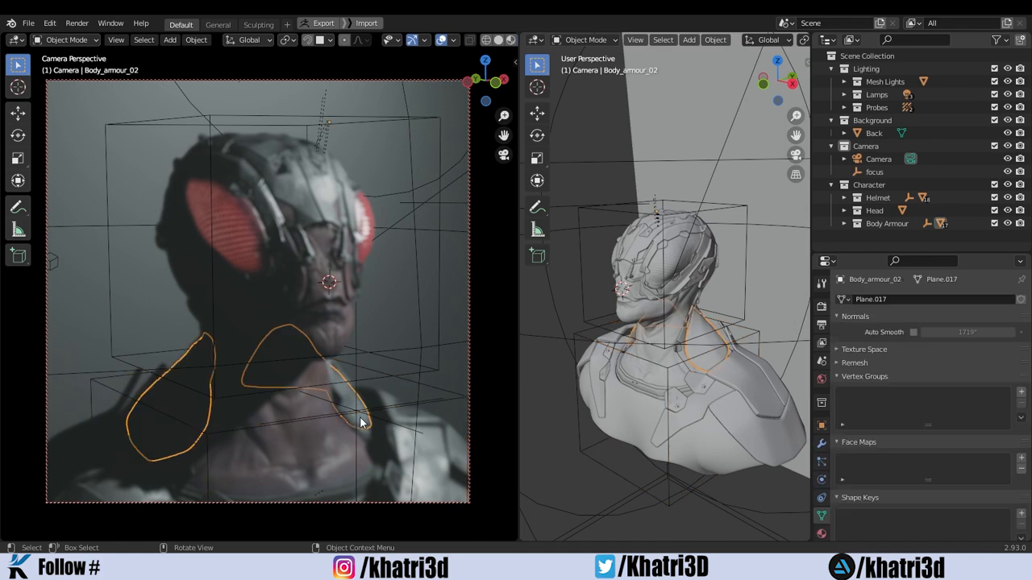
click(355, 431)
key(g)
click(377, 259)
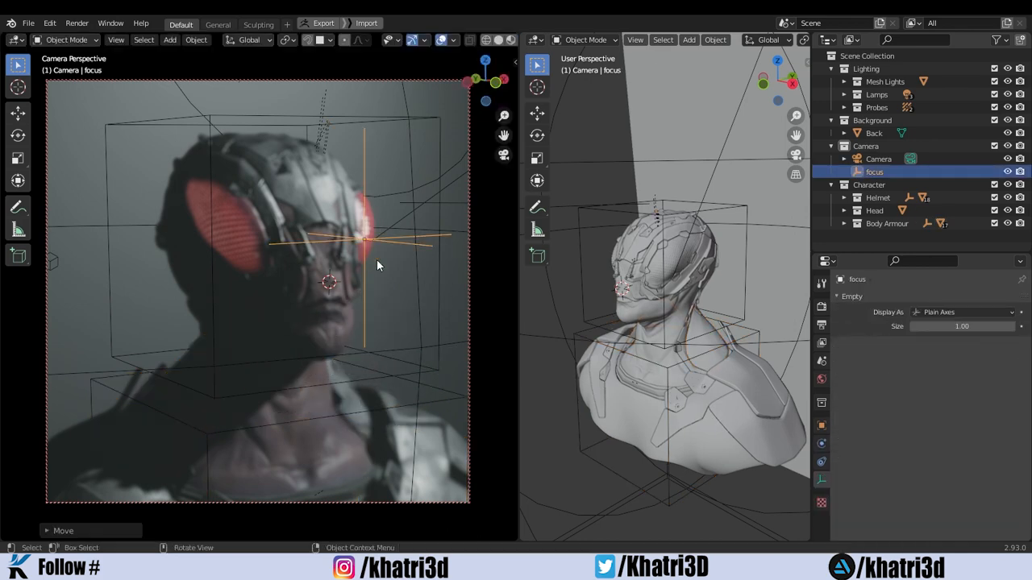
Step: Widen the user-perspective viewport and move the focus empty close in front of the character's face
drag(519, 282, 333, 284)
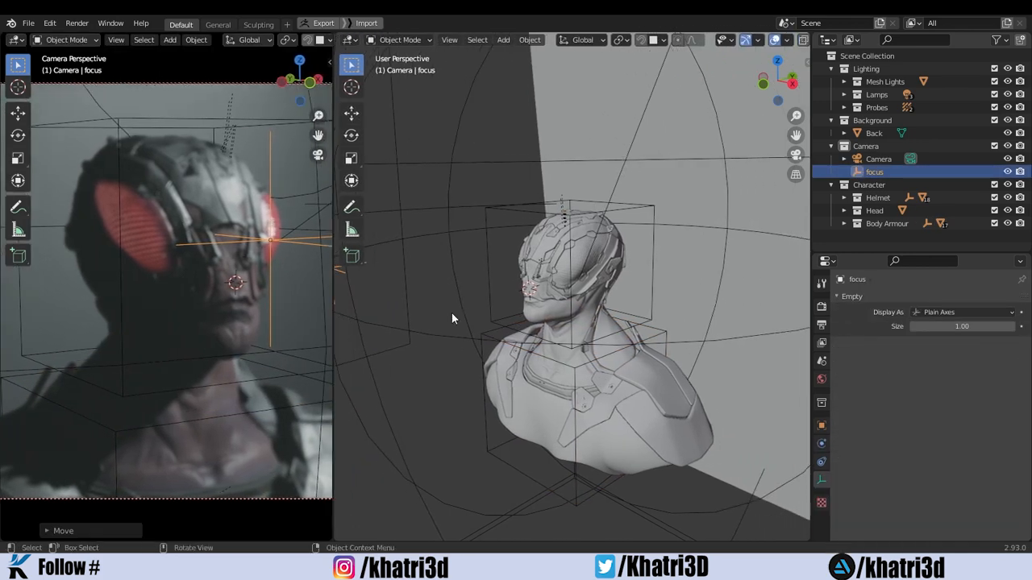
drag(775, 82, 730, 88)
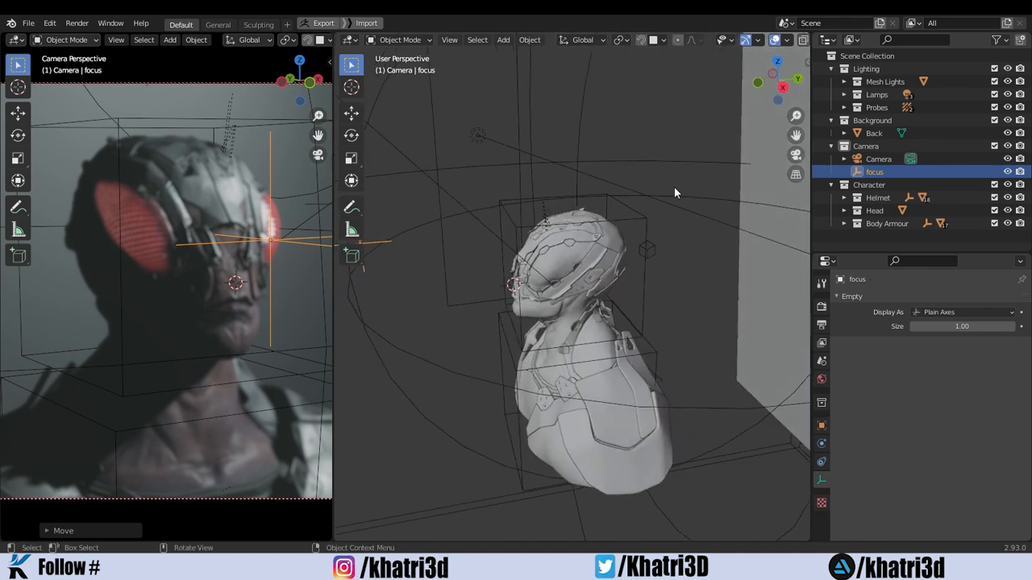
key(g)
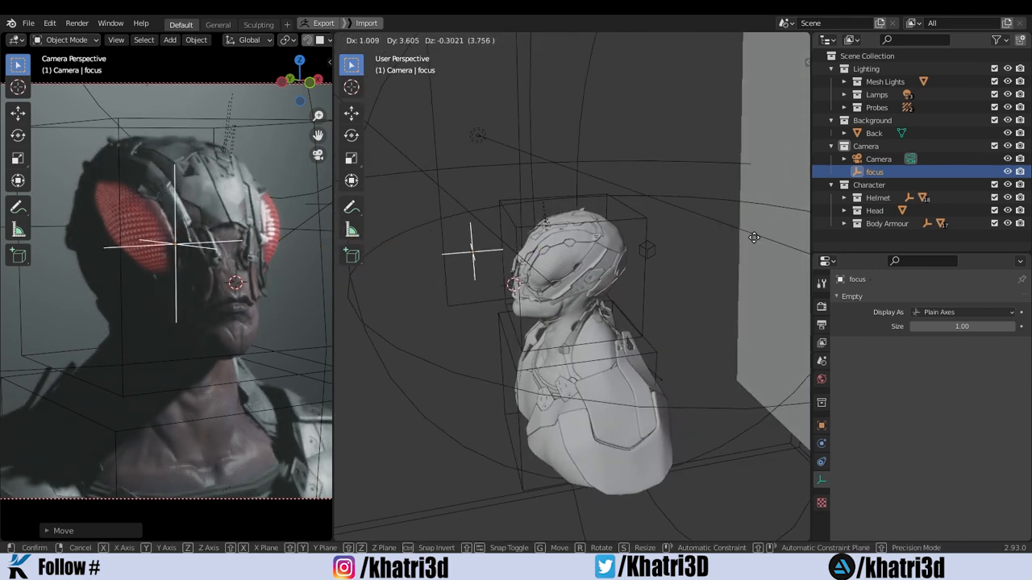
click(741, 238)
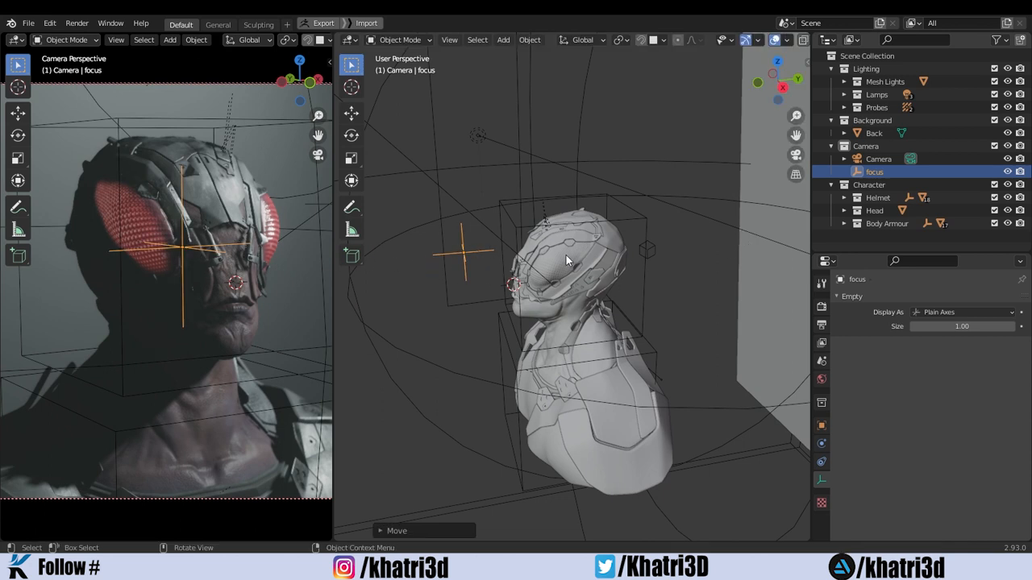
Step: Shift the focus empty slightly in the space in front of the character's face
key(g)
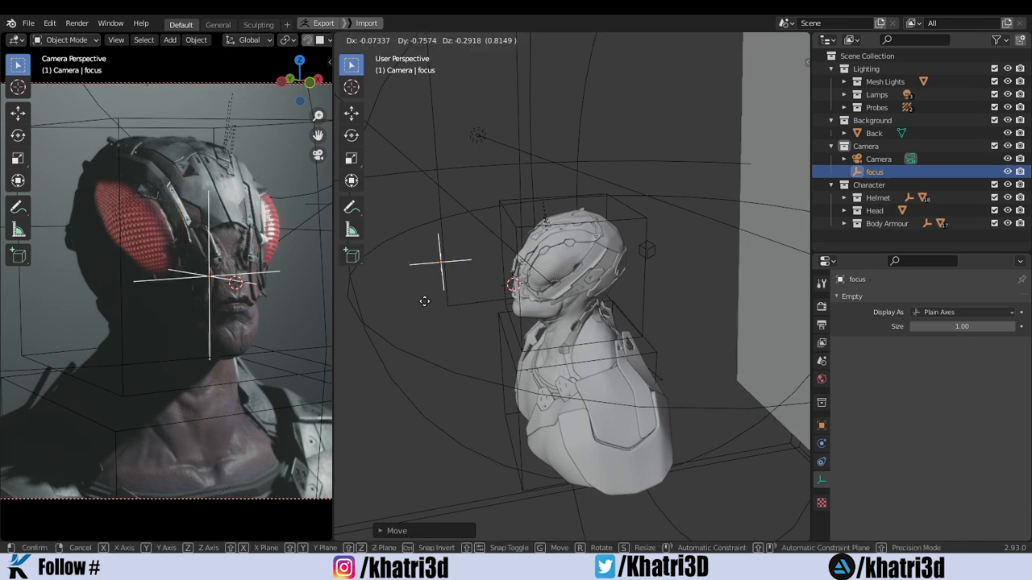
click(459, 243)
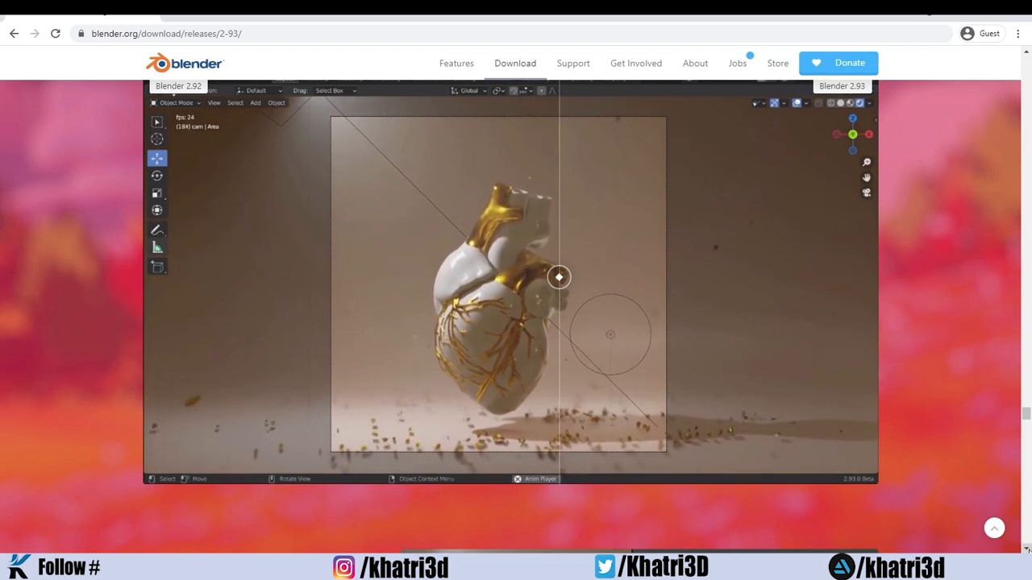
Step: Switch to the Blender 2.93 release page in the browser and compare the old and new volumetrics with the image comparison slider
scroll(558, 277, down, 2)
scroll(559, 278, down, 12)
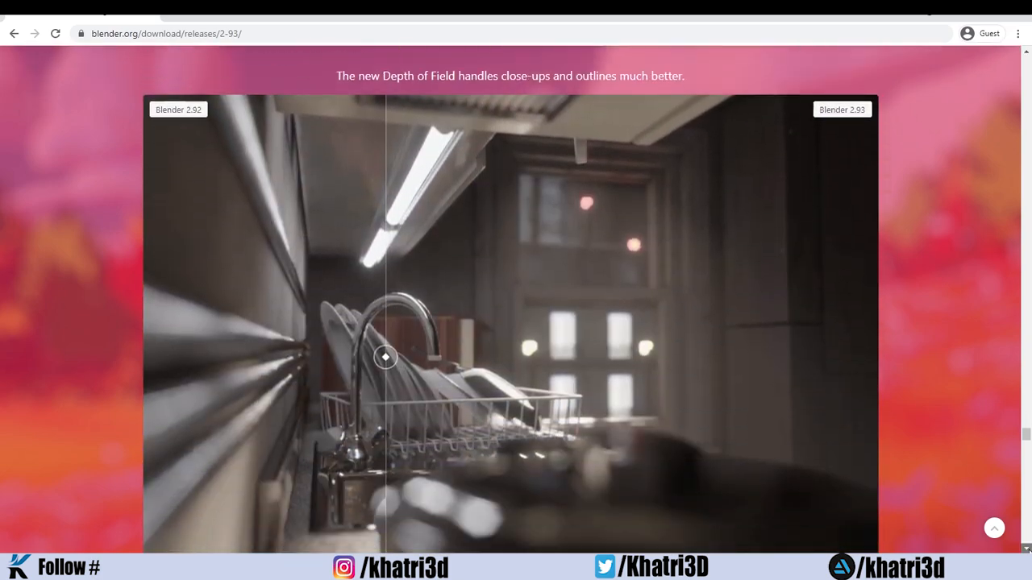
scroll(545, 271, down, 6)
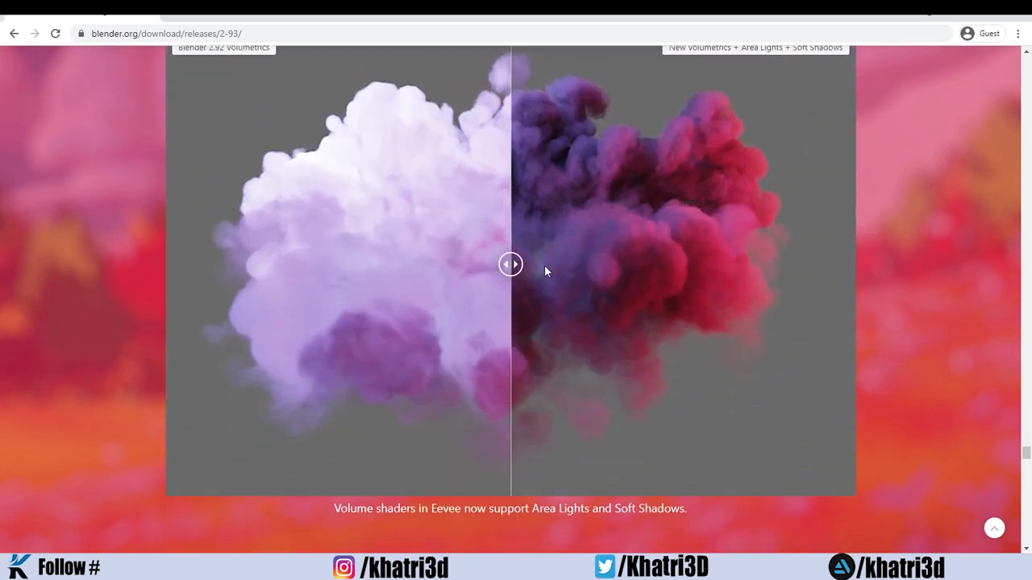
drag(516, 272, 552, 395)
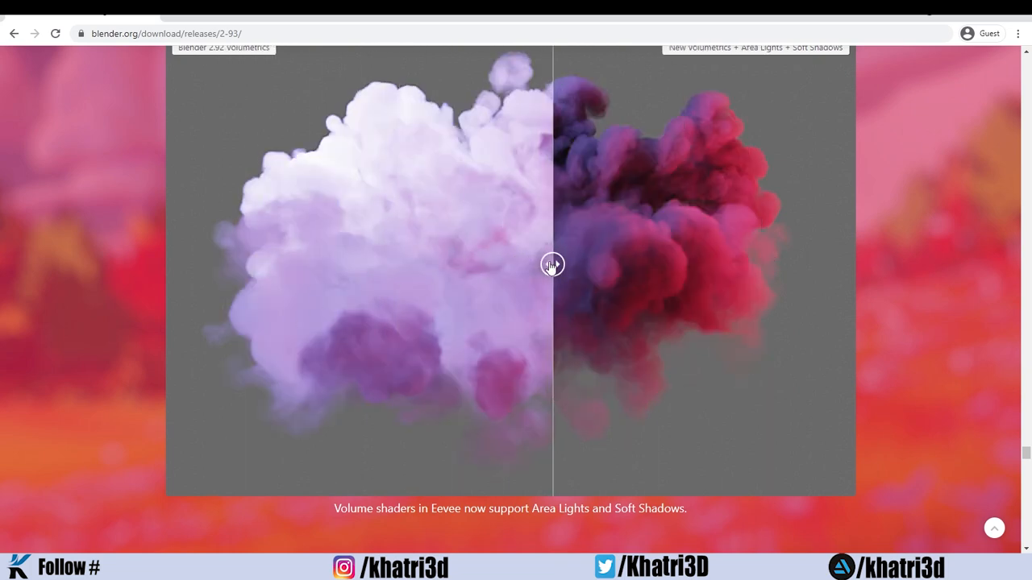
drag(552, 266, 433, 265)
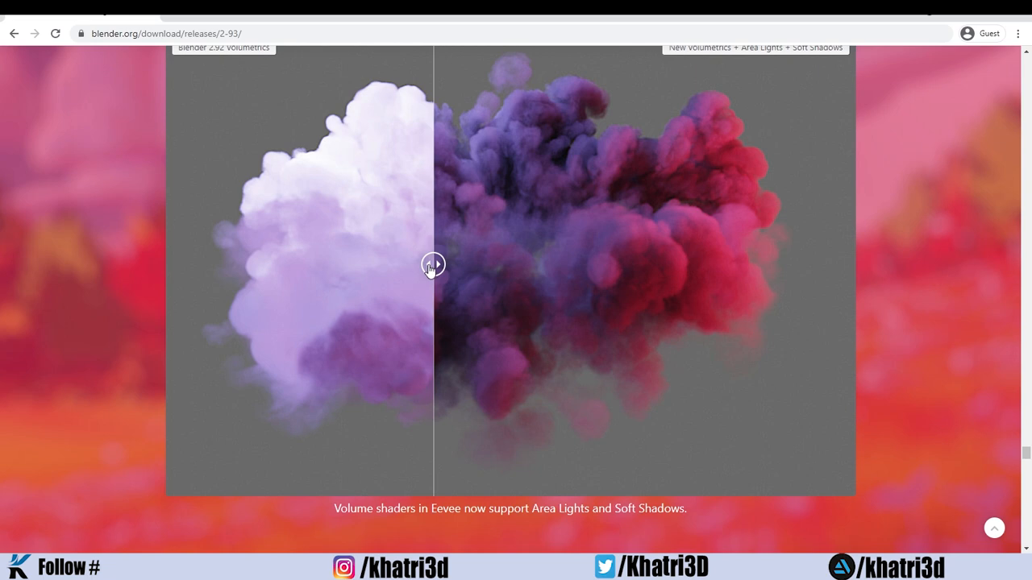
drag(434, 267, 523, 355)
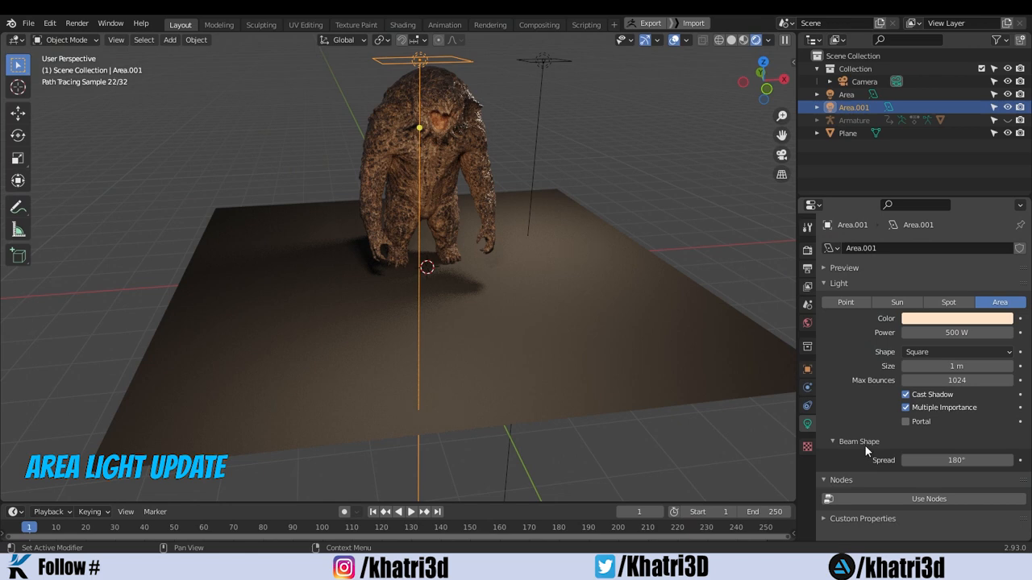
Step: Move the selected area light off the furry creature and over the open part of the plane in front of it
key(g)
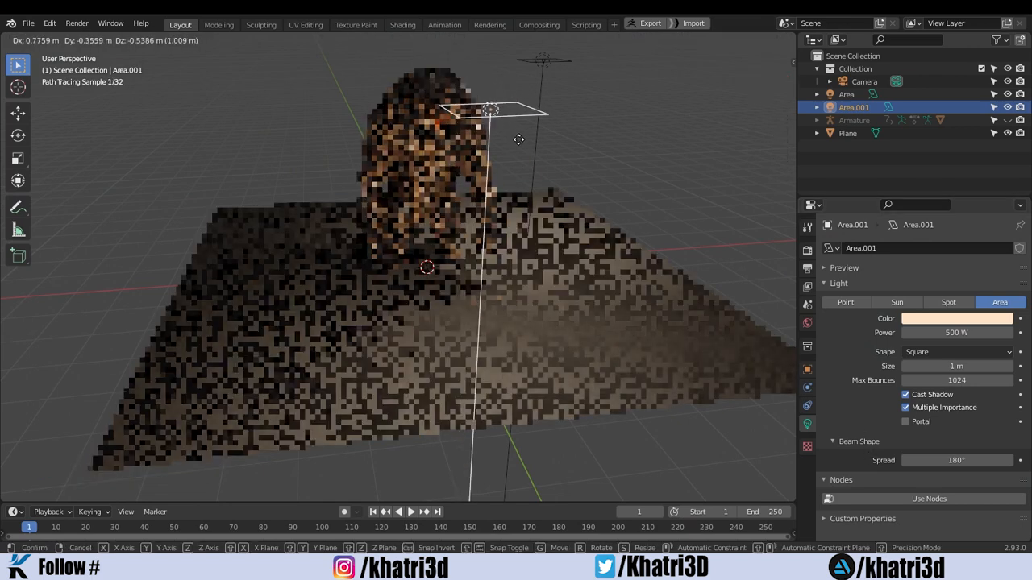
click(524, 145)
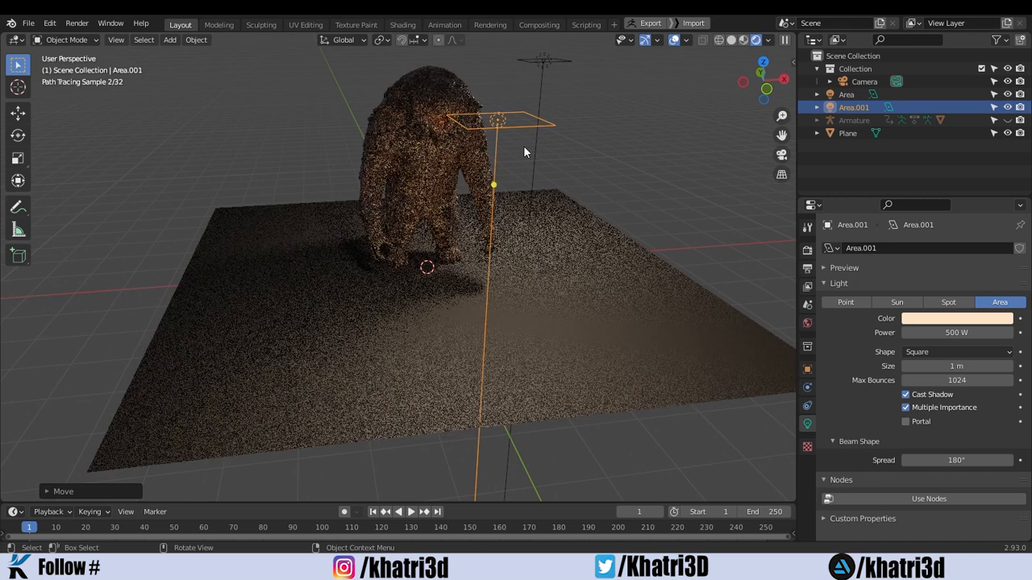
click(805, 253)
click(806, 427)
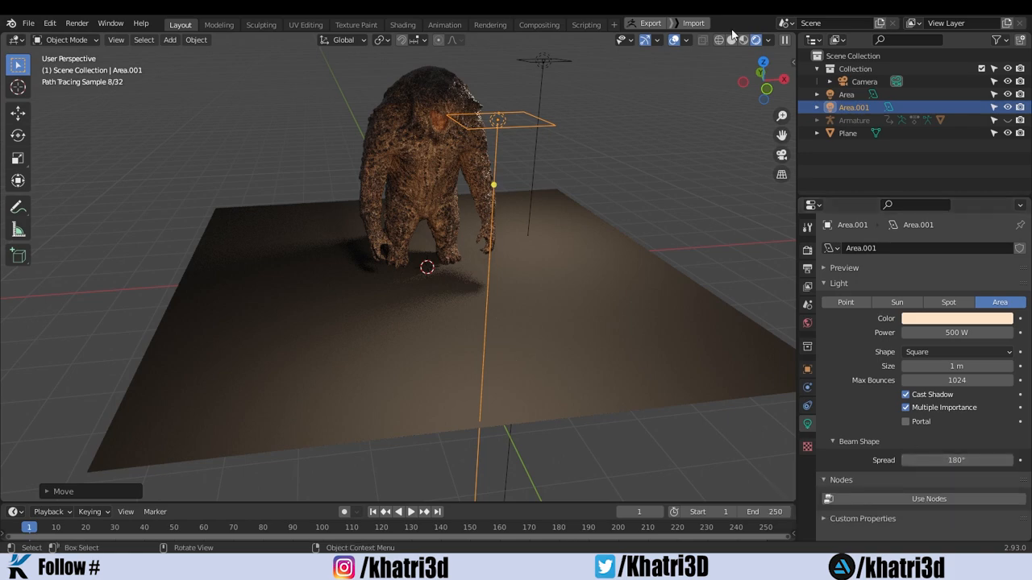
drag(781, 116, 816, 103)
key(g)
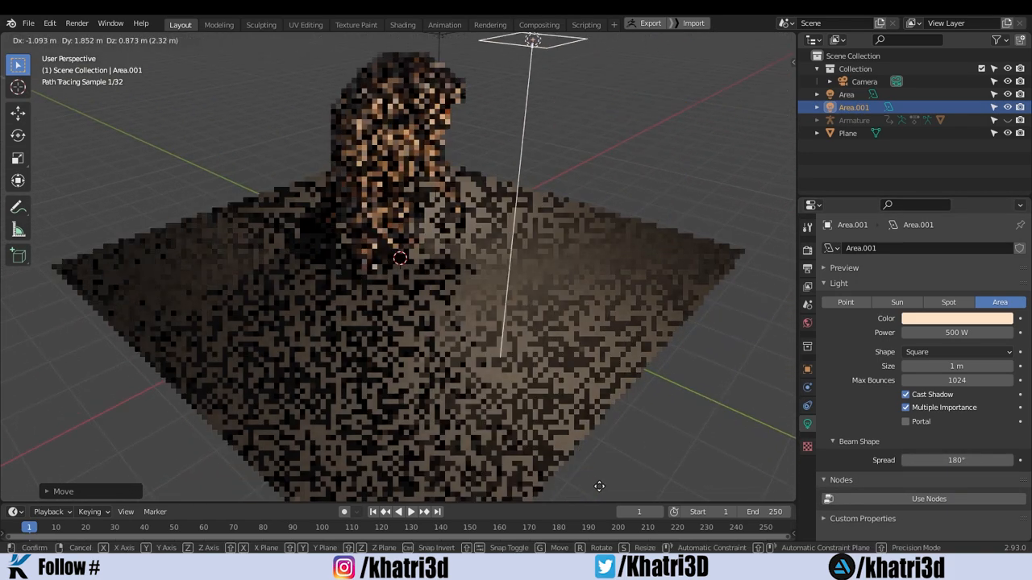
click(585, 482)
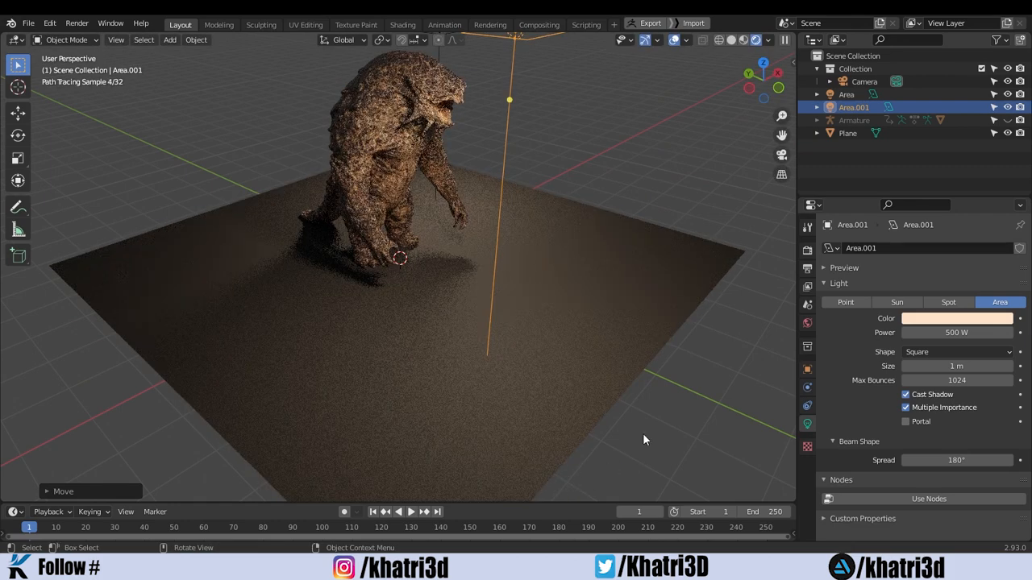
Step: Vary the area light's beam spread, narrowing and widening it to compare the lighting on the plane
drag(975, 465, 929, 460)
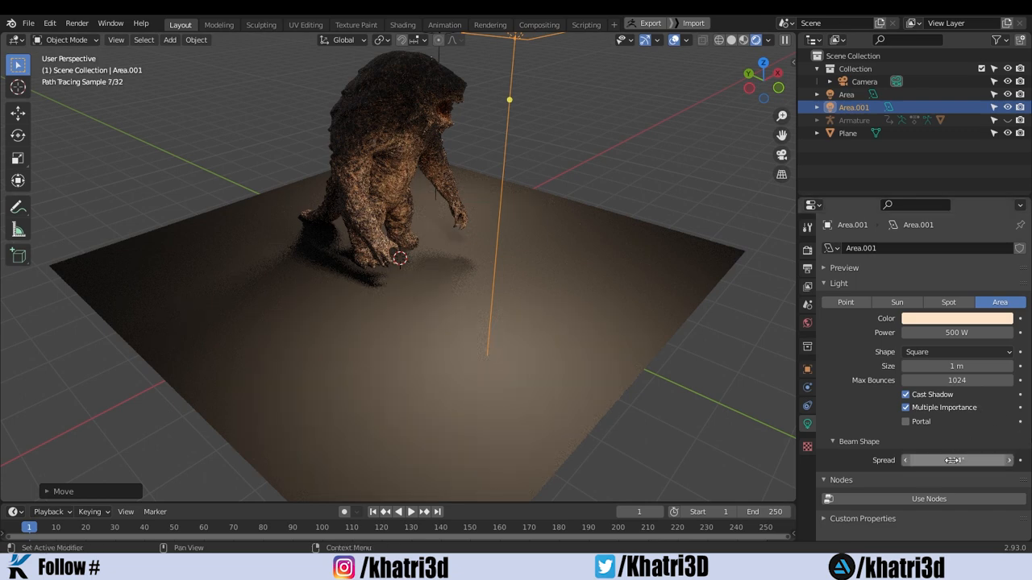
drag(953, 460, 986, 460)
drag(955, 460, 940, 461)
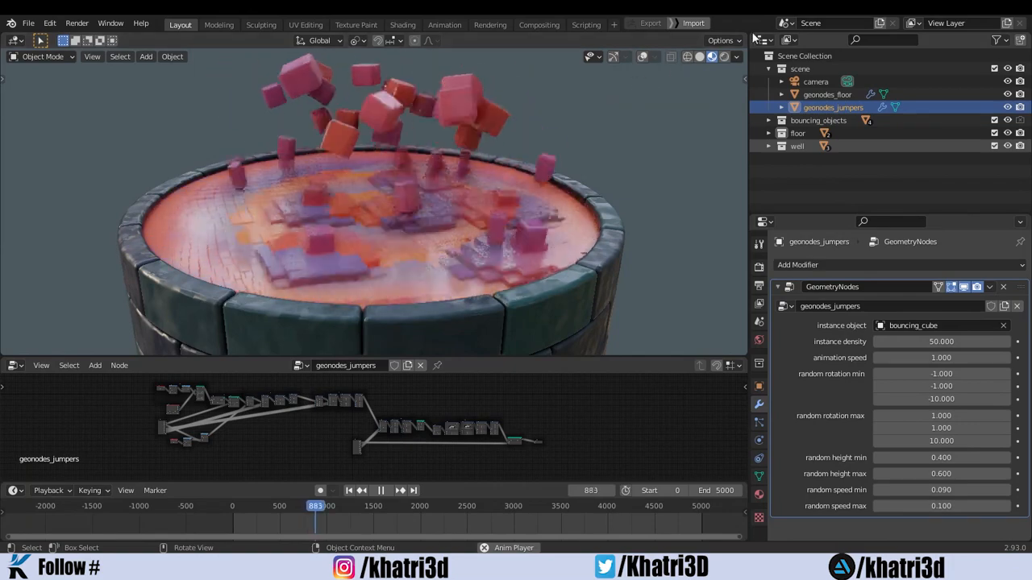
Step: Show the viewport gizmos and view the well with the bouncing cubes from a lower side angle
click(613, 57)
drag(717, 99, 814, 97)
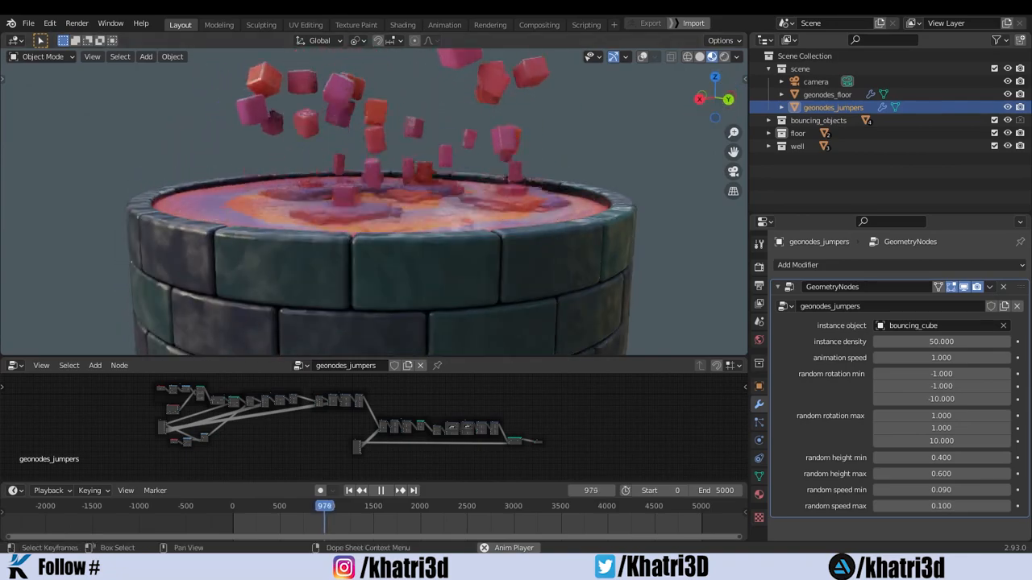
Step: In the salad dish file, set Cheese Amount to 1.1, Cheese Width to 1.55, Rice Amount to 0.63 and Meat Amount to 0.64
mouse_move(497, 563)
click(478, 526)
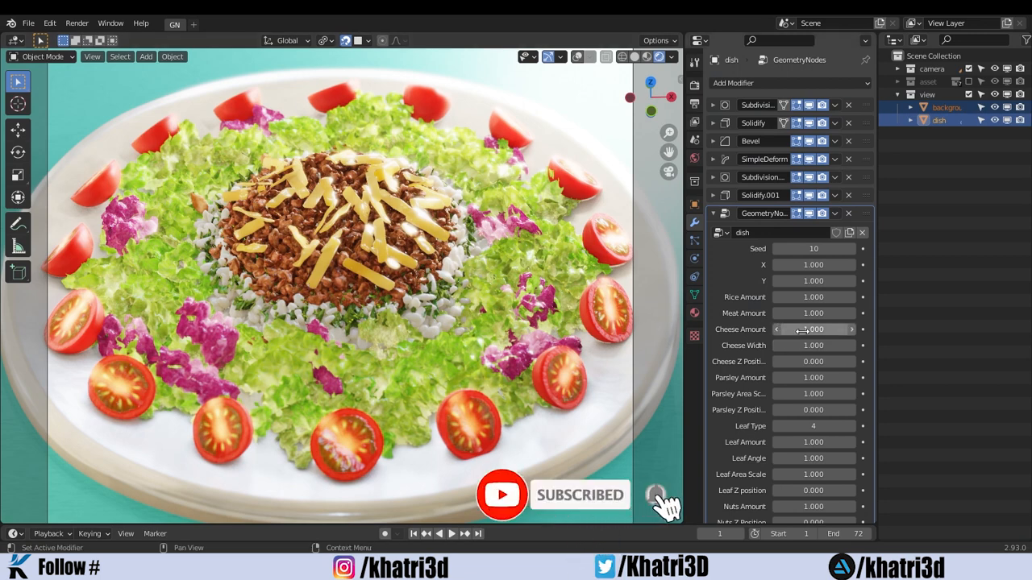
mouse_move(796, 335)
mouse_down()
mouse_move(731, 335)
mouse_move(806, 334)
mouse_up()
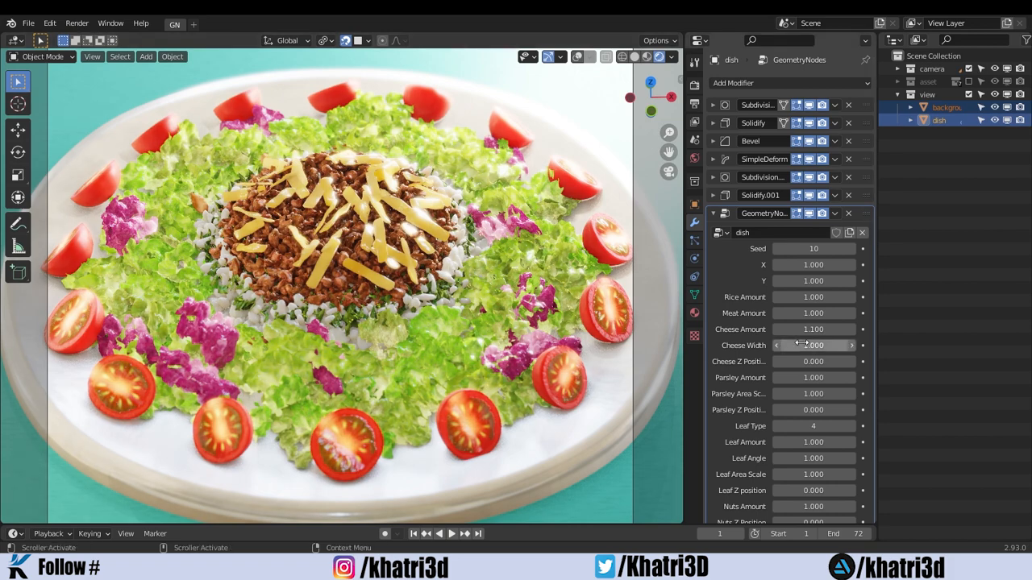
drag(795, 345, 836, 346)
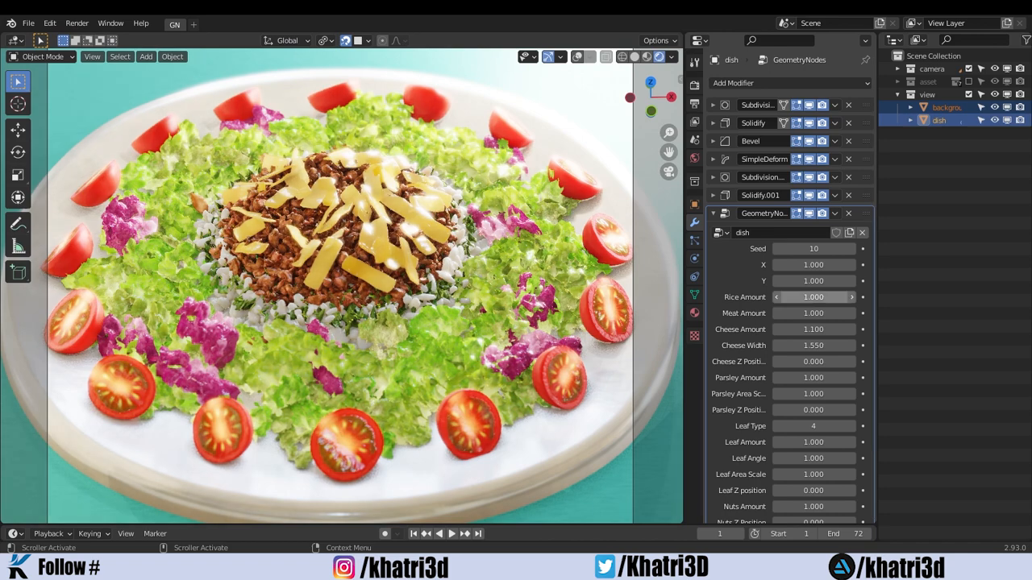
drag(813, 297, 791, 297)
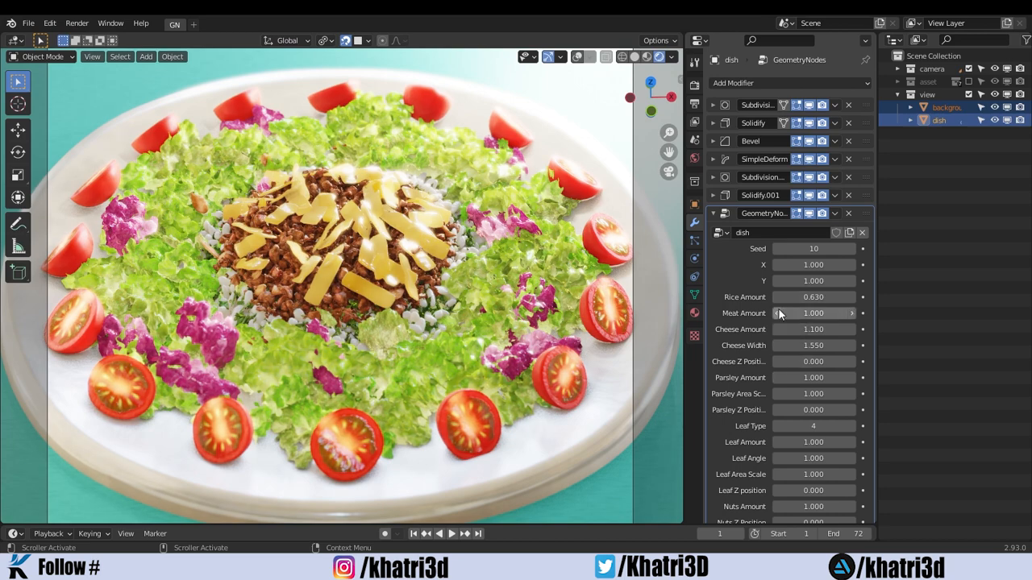
drag(813, 312, 796, 317)
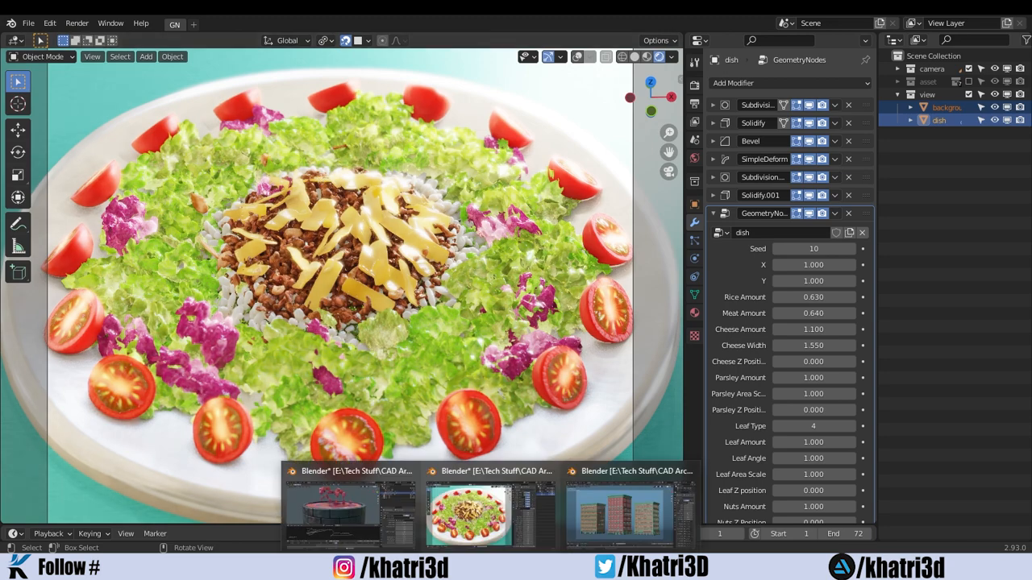
Step: Switch to the procedural buildings file and set the red building's length to 2, width to 14 and height to 1
click(600, 512)
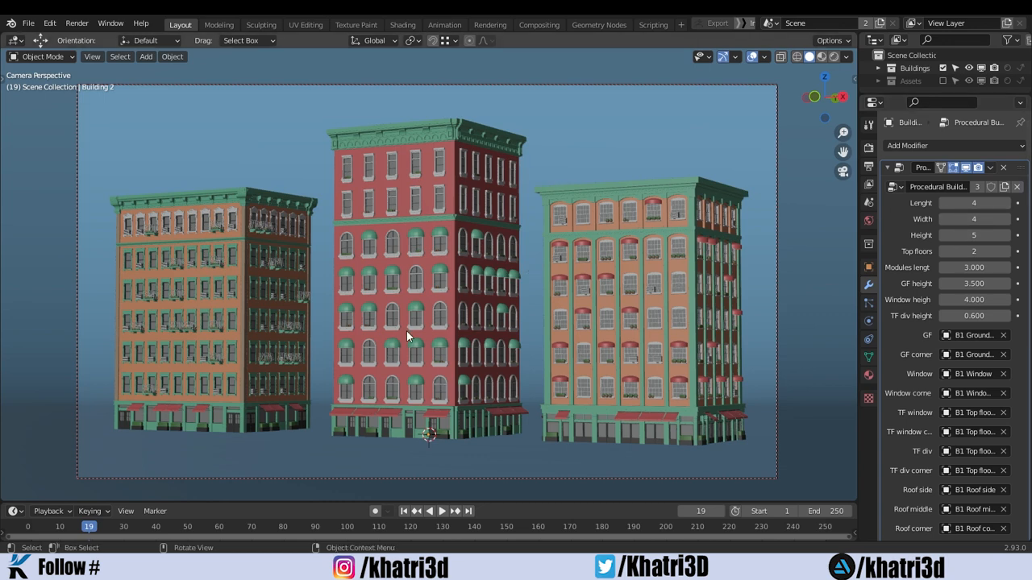
drag(958, 236, 957, 203)
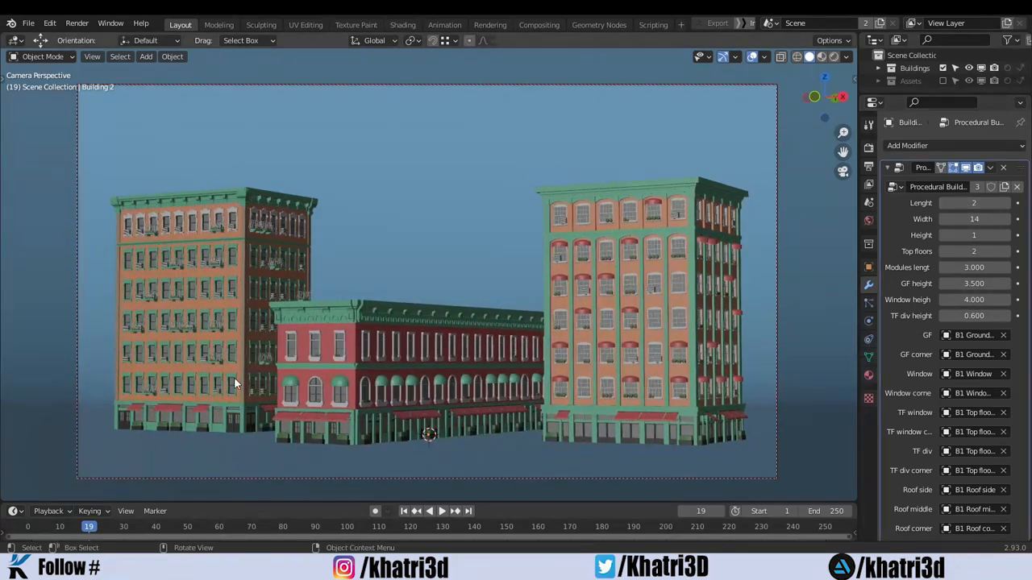
Step: Split the 3D viewport horizontally, turn the lower area into a Geometry Node Editor and enlarge it
drag(5, 492, 10, 386)
click(16, 385)
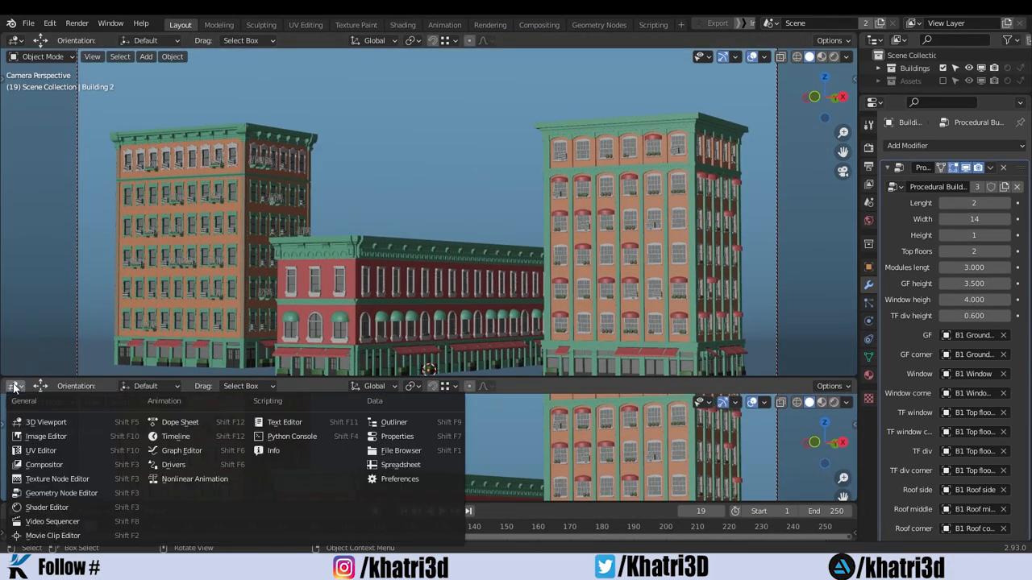
click(64, 493)
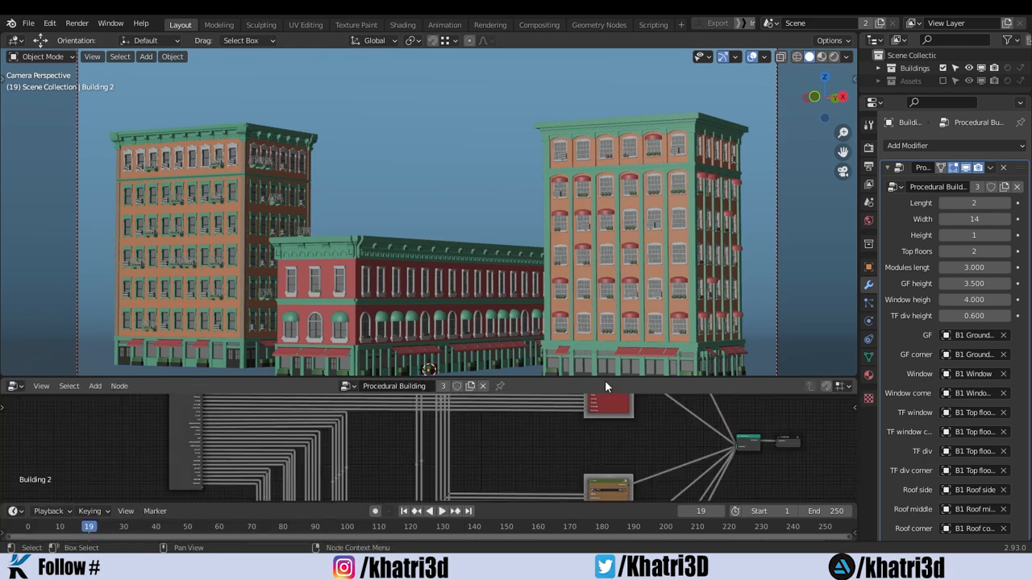
drag(604, 380, 608, 141)
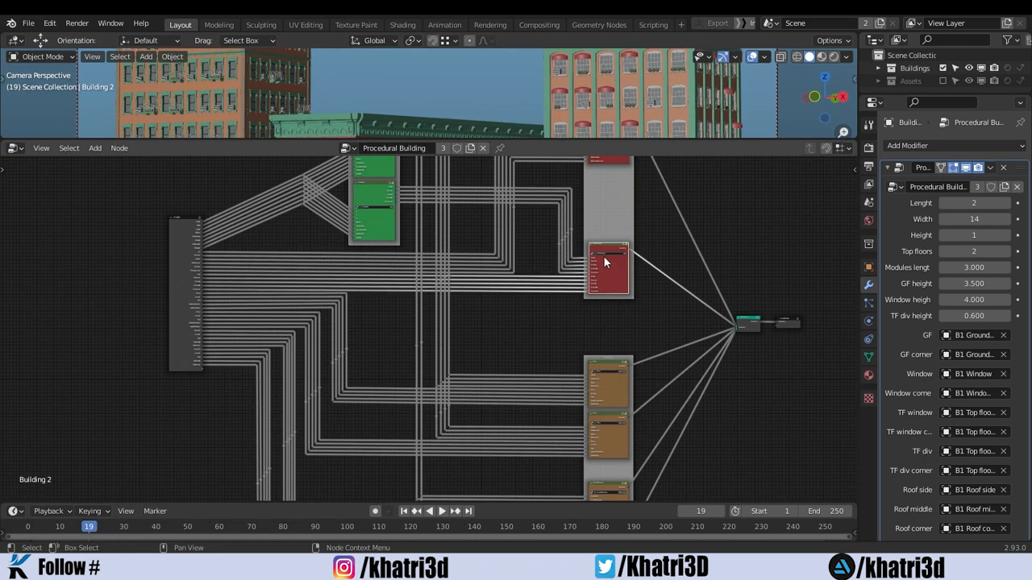
Step: Nudge the lower red node and the group input node in the Procedural Building tree, then give the 3D viewport more height
mouse_move(603, 255)
mouse_down()
mouse_move(544, 336)
mouse_move(619, 272)
mouse_move(594, 273)
mouse_up()
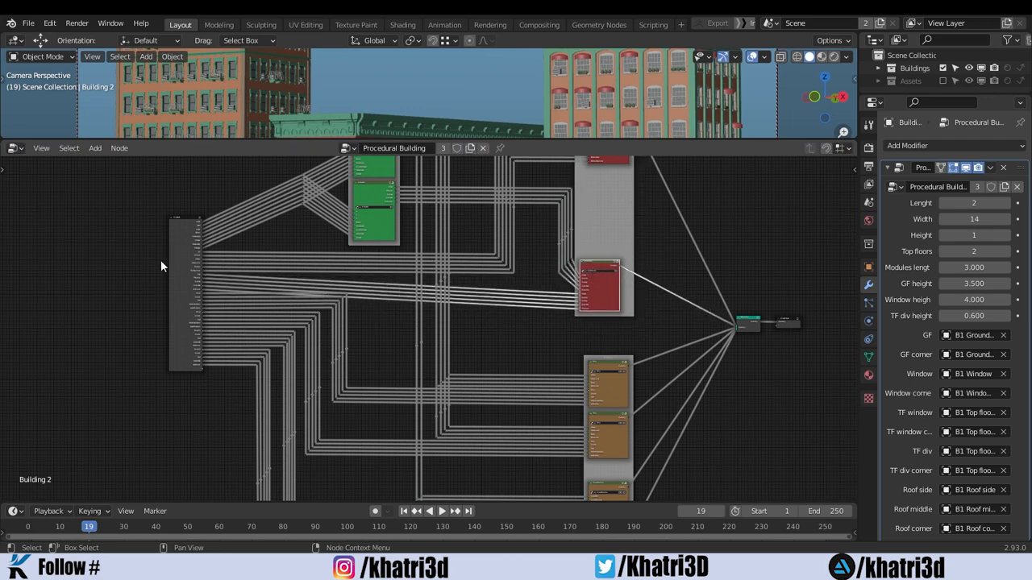
mouse_move(172, 255)
mouse_down()
mouse_move(20, 252)
mouse_move(152, 251)
mouse_move(178, 269)
mouse_up()
drag(613, 142, 613, 347)
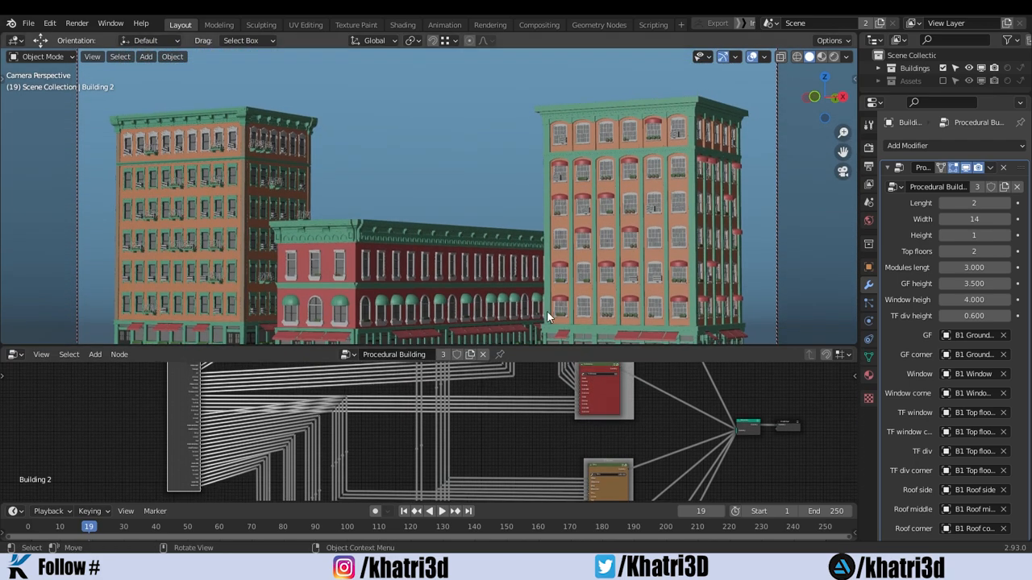
Step: Select the orange building beside the long red one and readjust the split between the viewport and the node editor
click(251, 262)
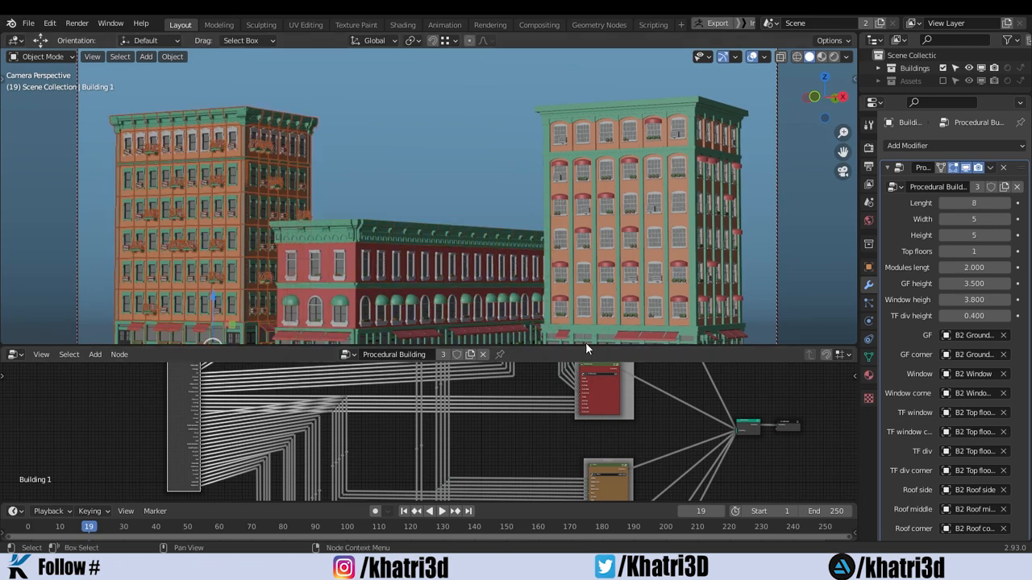
drag(587, 345, 627, 381)
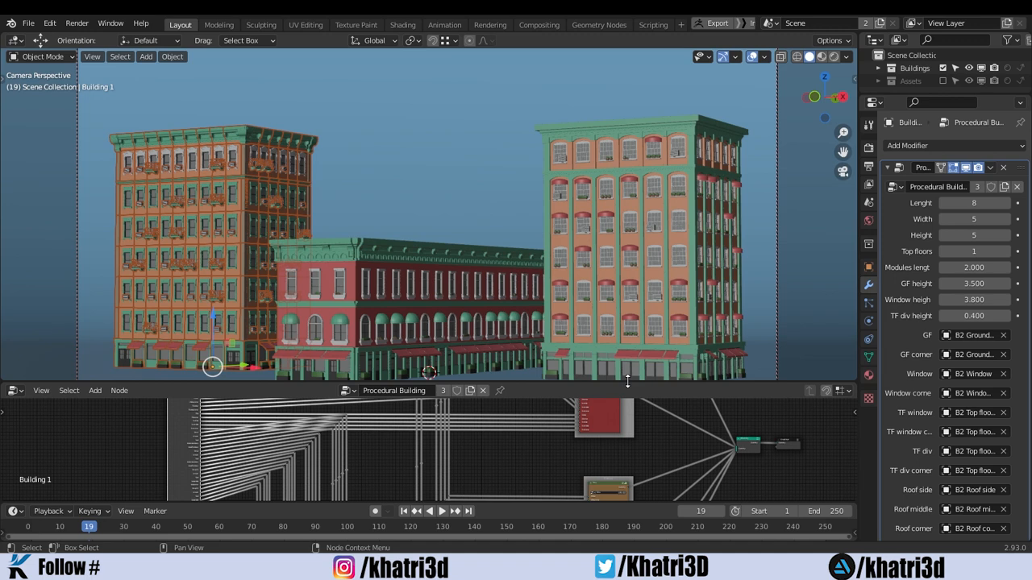
drag(627, 381, 589, 329)
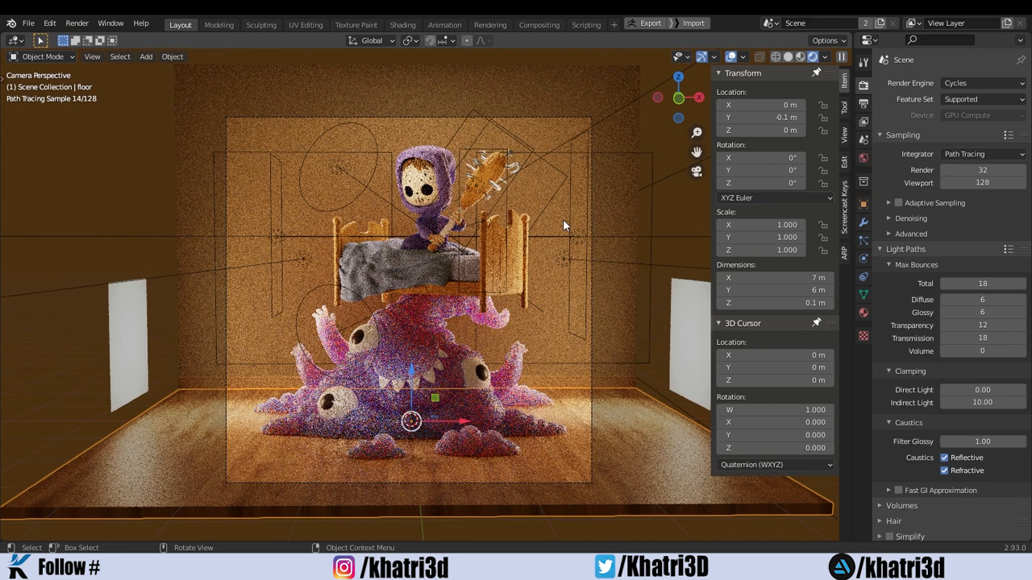
Step: Open the Compositing workspace and move the Cryptomatte node slightly up between the Render Layers and Composite nodes
click(527, 23)
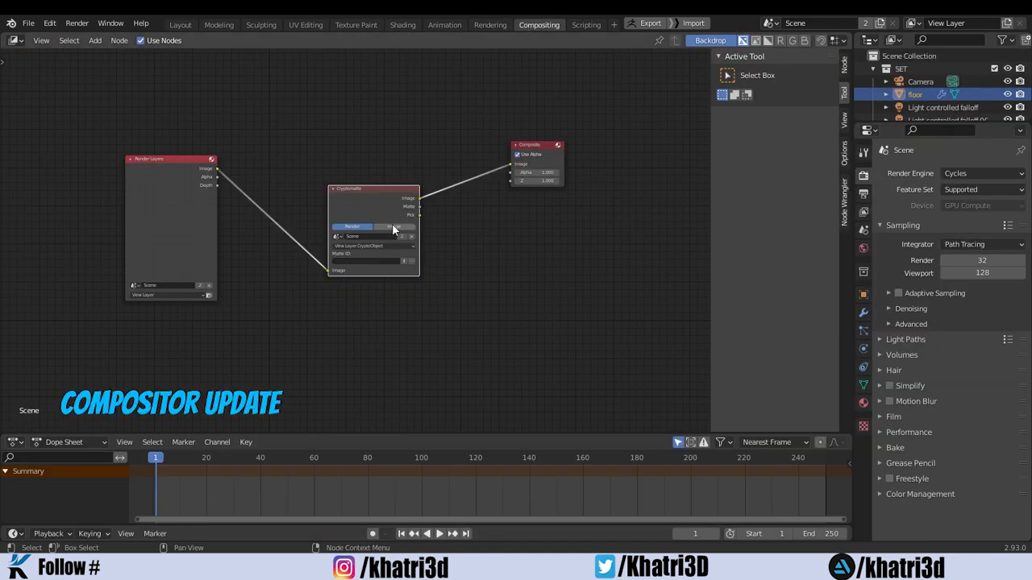
mouse_move(376, 189)
mouse_down()
mouse_move(345, 139)
mouse_move(378, 170)
mouse_up()
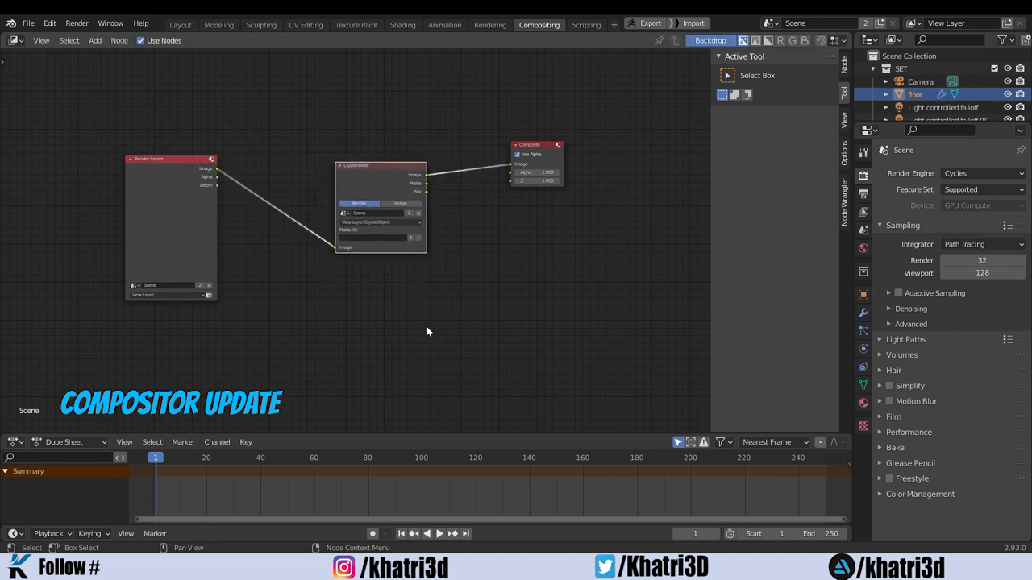
Step: Search the nodes available to add for "cr" to find the Cryptomatte and Cryptomatte (Legacy) entries
key(shift+a)
click(425, 325)
text(cr)
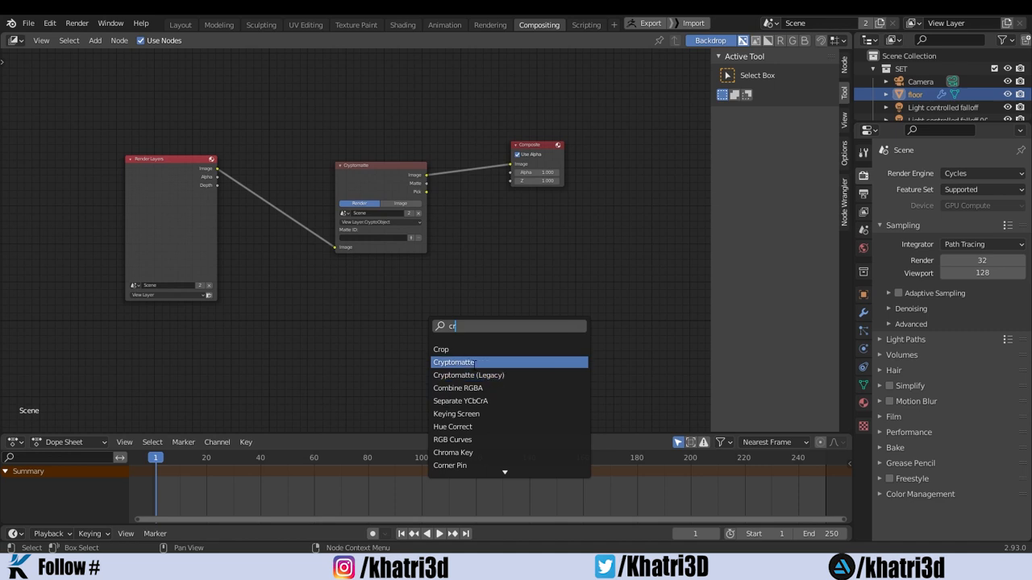
Step: Reposition the Cryptomatte node higher up, roughly level with the Composite node
drag(388, 169, 349, 147)
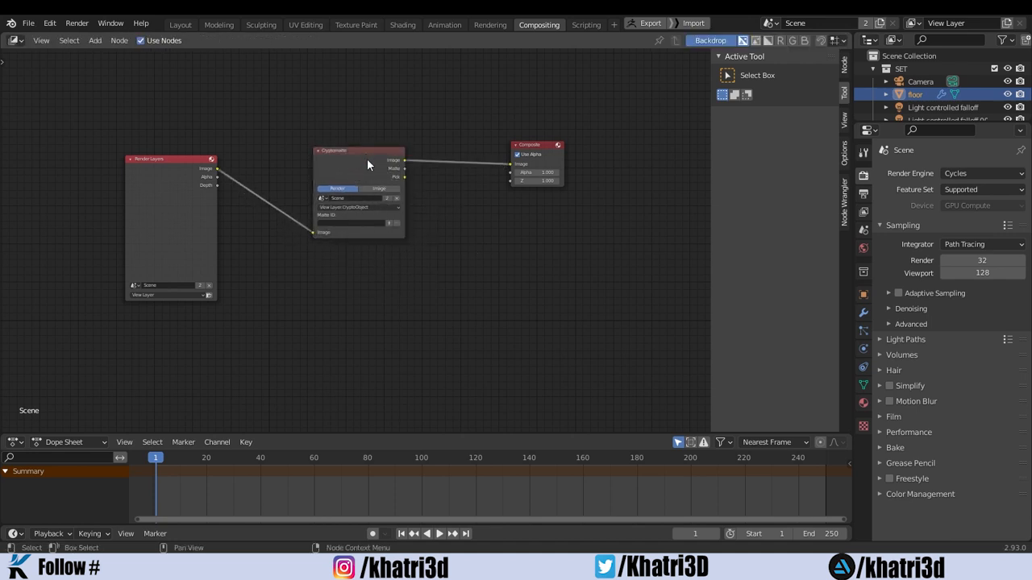
drag(367, 158, 394, 139)
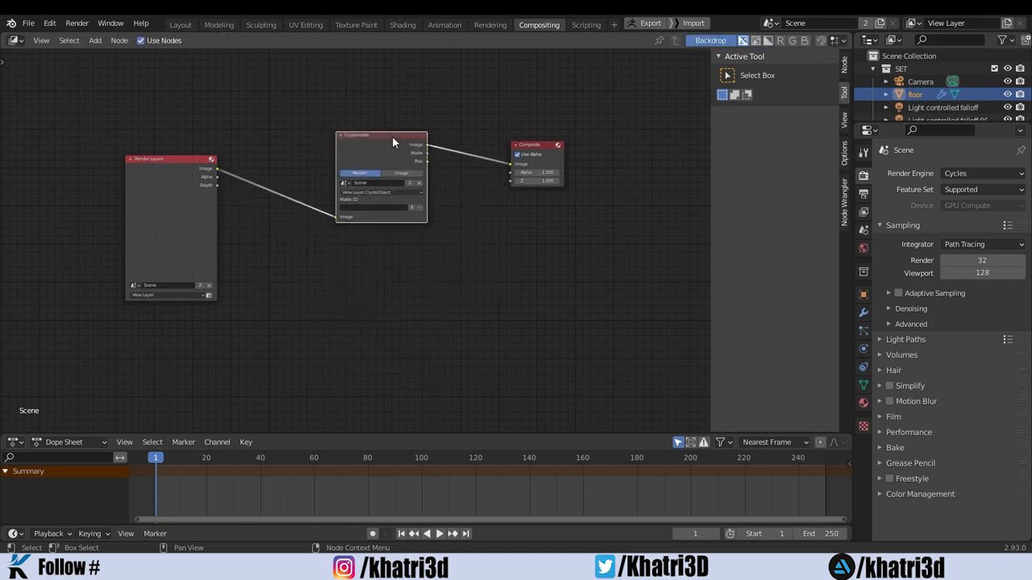
Step: Move the Cryptomatte node slightly down so it sits between the Render Layers and Composite nodes
drag(392, 138, 390, 179)
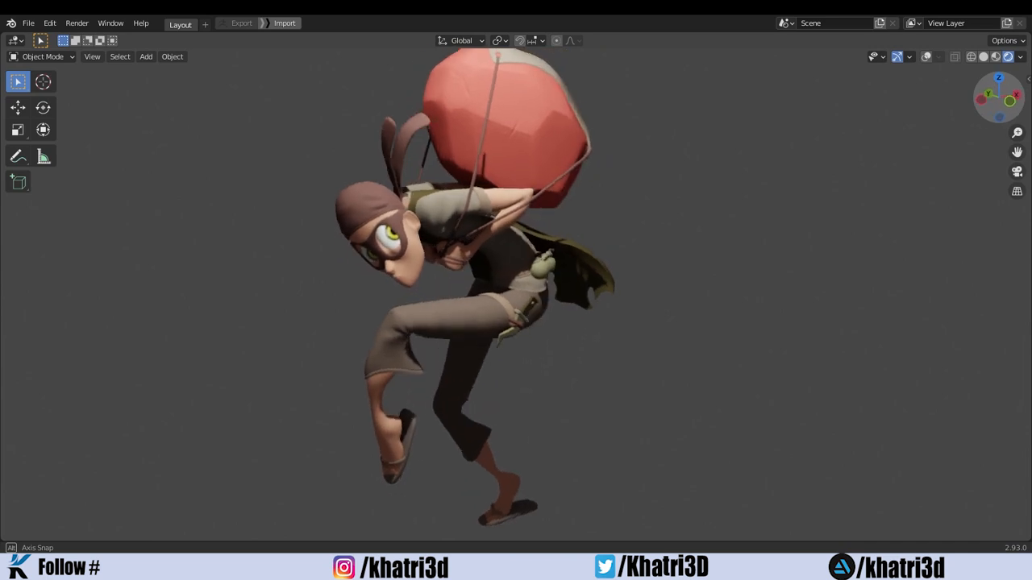
mouse_move(516, 290)
middle_down()
mouse_move(443, 300)
mouse_move(528, 275)
mouse_move(441, 296)
mouse_move(532, 278)
mouse_move(477, 292)
mouse_move(490, 317)
mouse_move(533, 295)
mouse_move(466, 283)
mouse_move(507, 280)
middle_up()
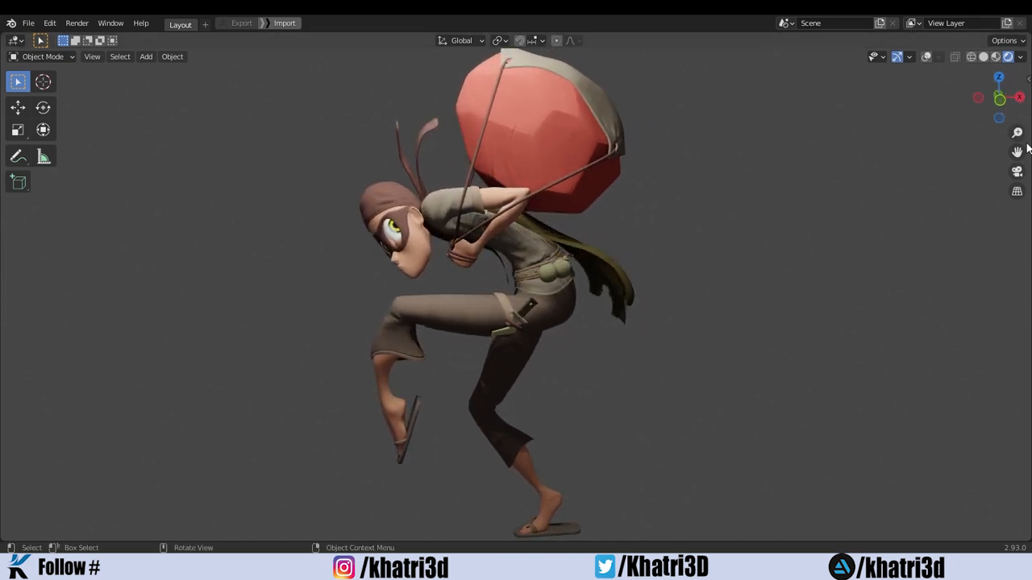
mouse_move(1017, 153)
mouse_down()
mouse_move(1005, 150)
mouse_move(1031, 139)
mouse_up()
drag(986, 98, 1019, 89)
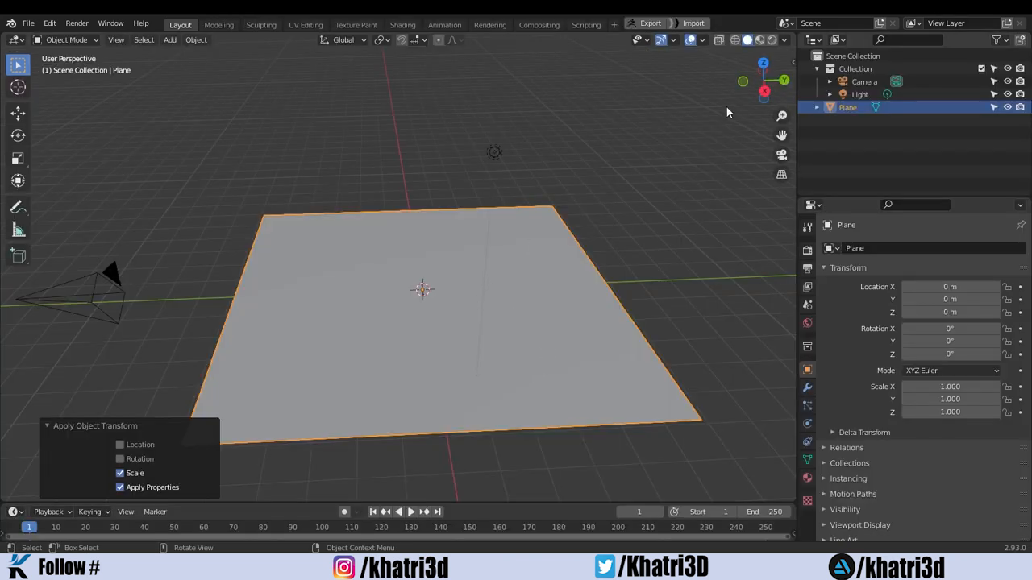
Step: Show the plane's dense mesh in Edit Mode and switch the plane to Sculpt Mode
mouse_move(762, 81)
mouse_down()
mouse_move(735, 87)
mouse_move(758, 82)
mouse_move(746, 84)
mouse_up()
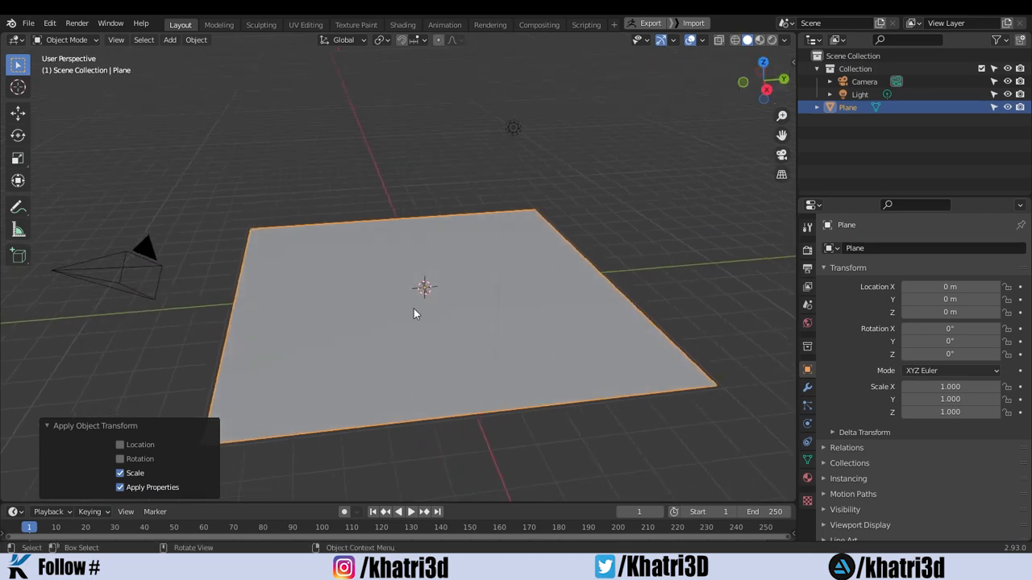
key(Tab)
mouse_move(787, 118)
mouse_down()
mouse_move(787, 47)
mouse_move(785, 130)
mouse_up()
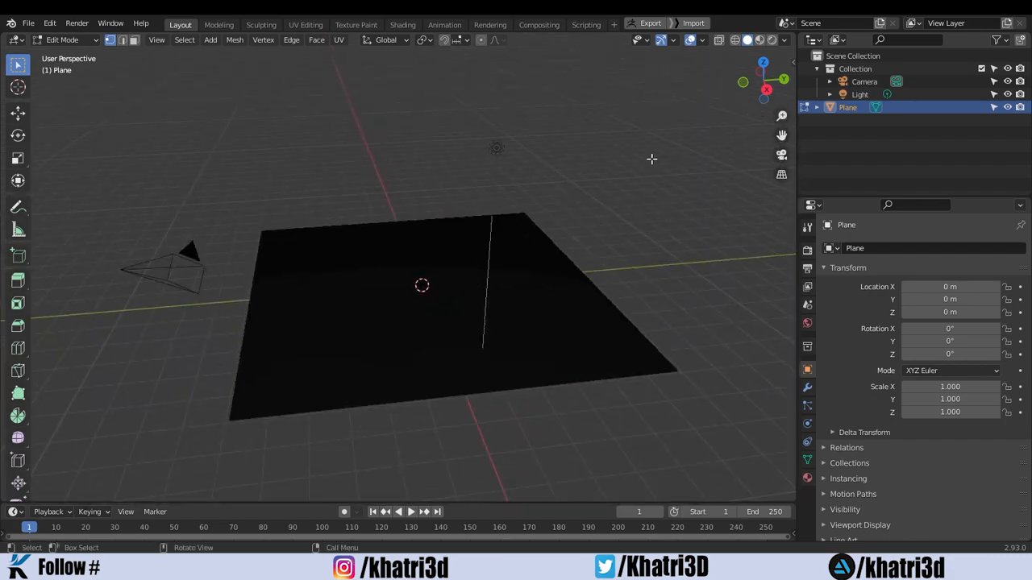
click(80, 40)
click(69, 83)
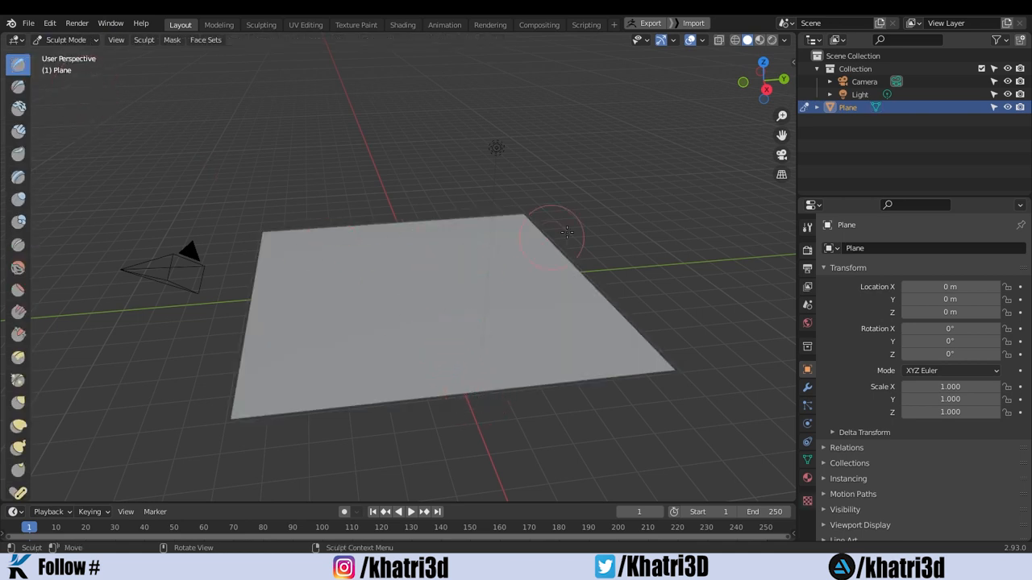
Step: Try expanding a face set from the plane's centre with repeated concentric rings and an inverted fill, and cancel it
drag(781, 116, 780, 82)
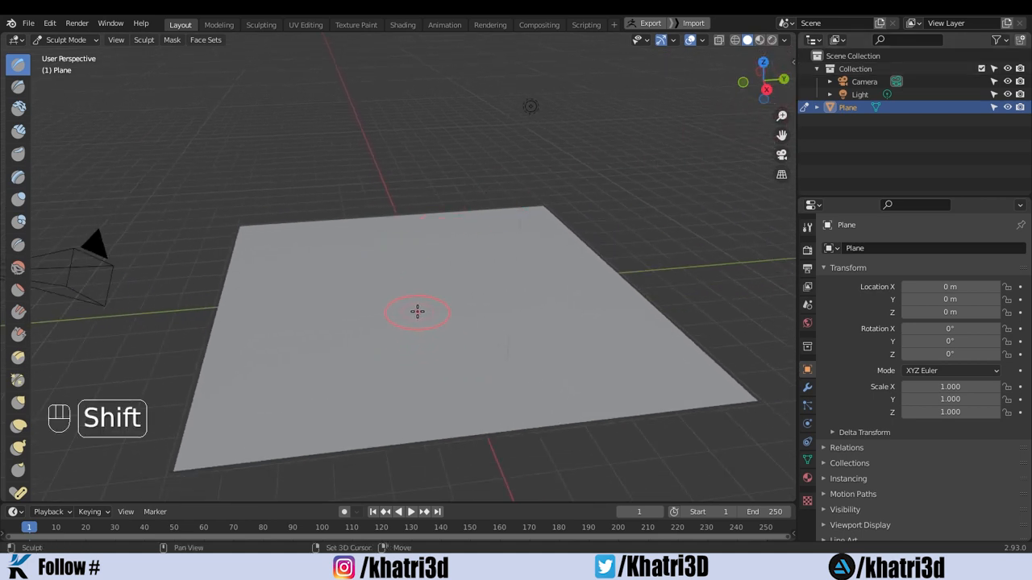
key(shift+w)
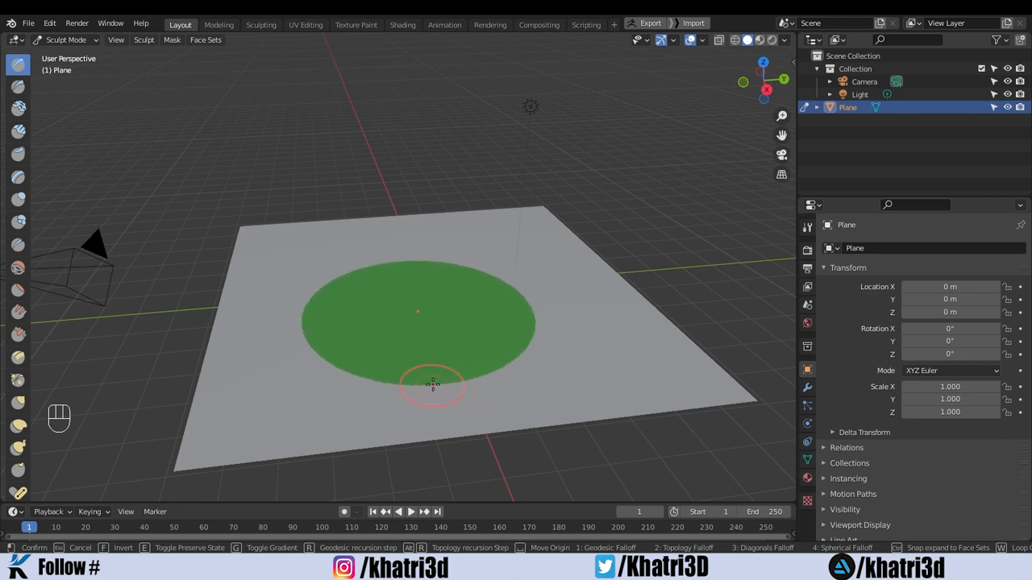
key(w)
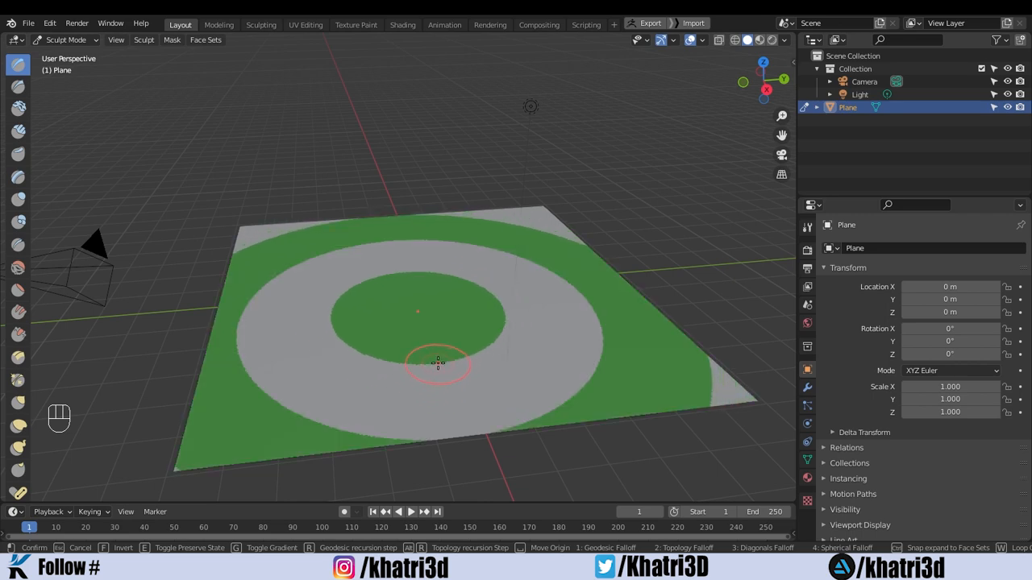
key(w)
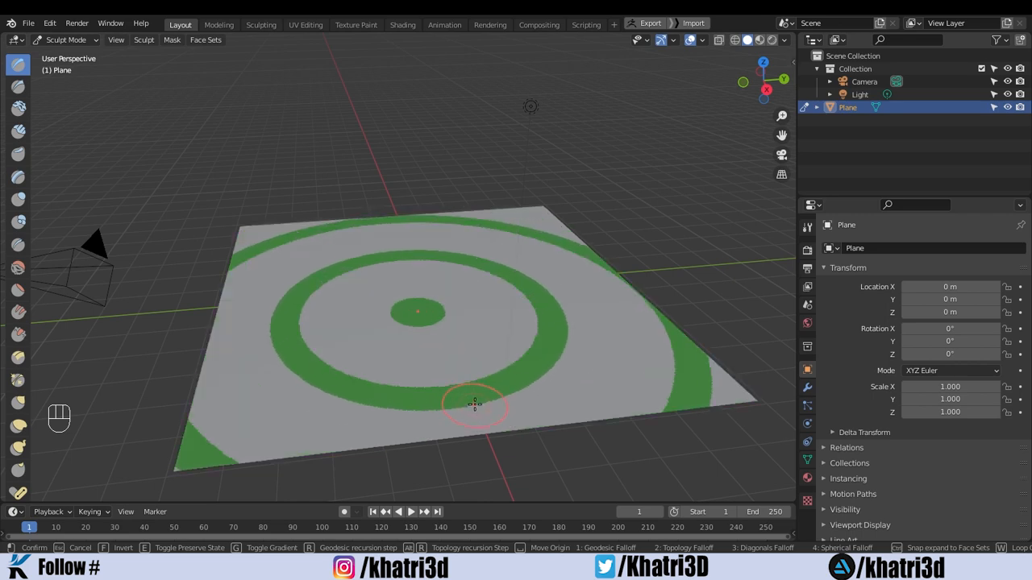
key(f)
key(w)
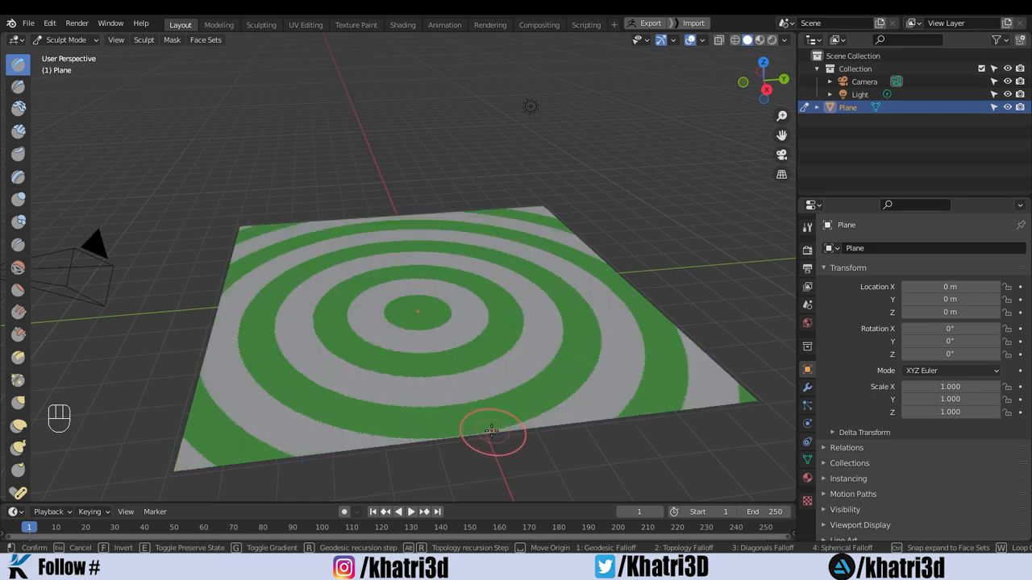
key(f)
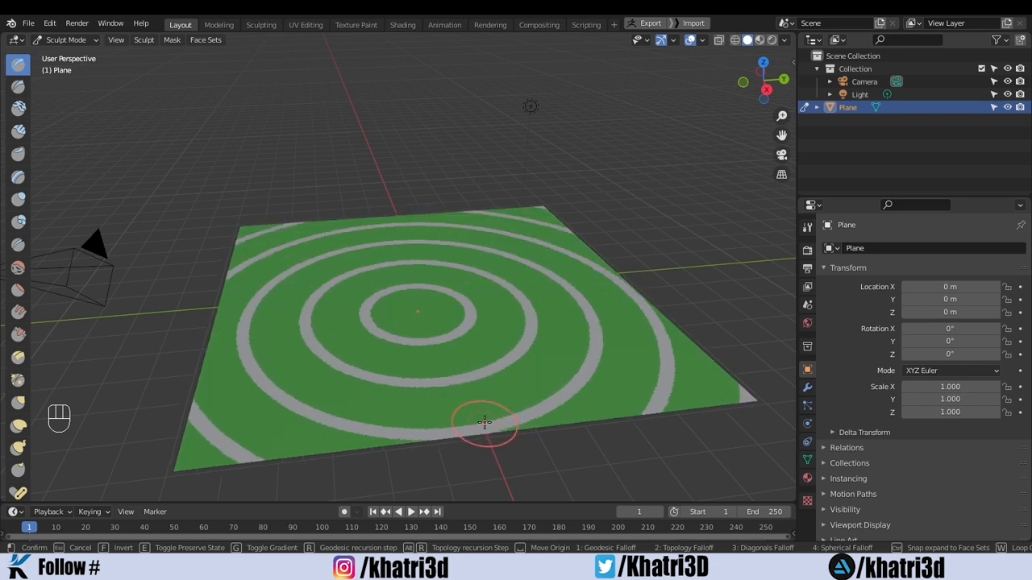
key(Escape)
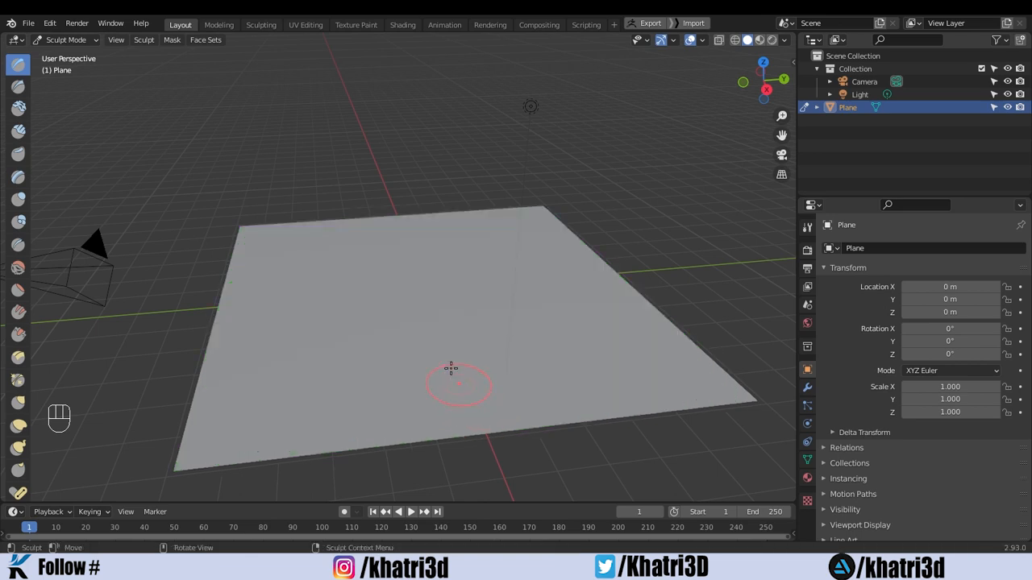
Step: Try face set expansion on the plane with topology, diagonals and spherical falloffs plus repeated rings, and cancel it
key(shift)
key(shift+w)
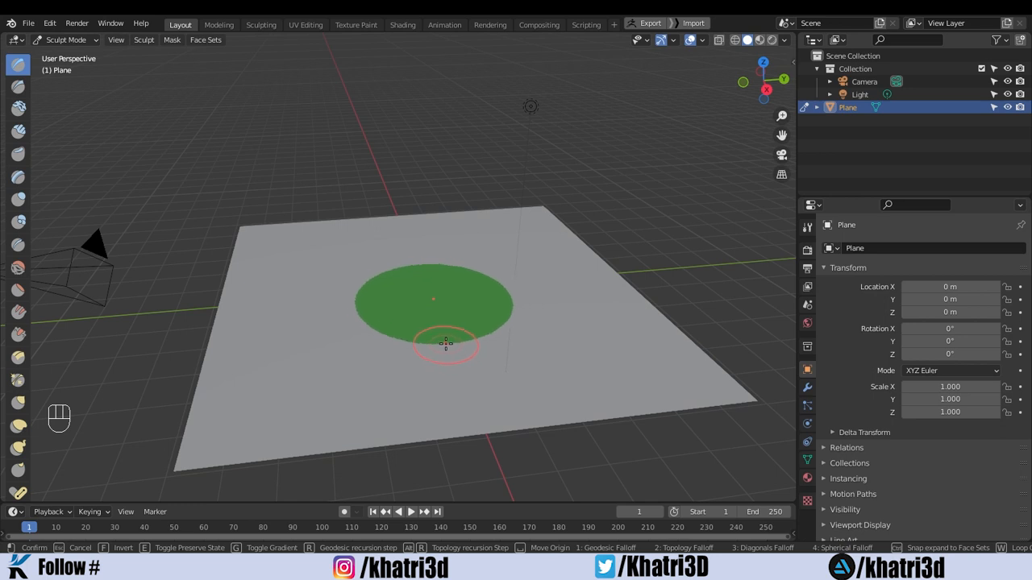
key(2)
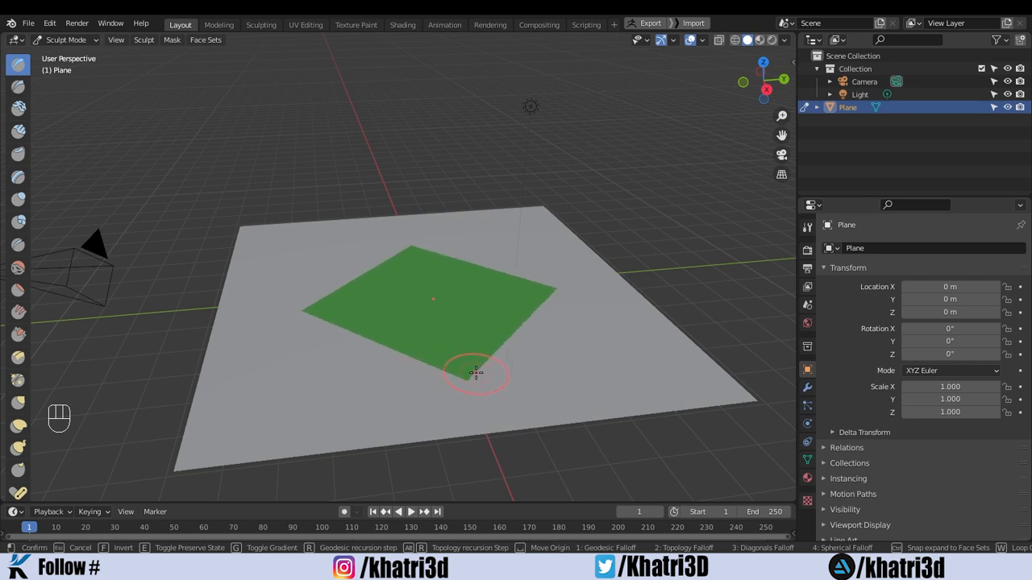
key(3)
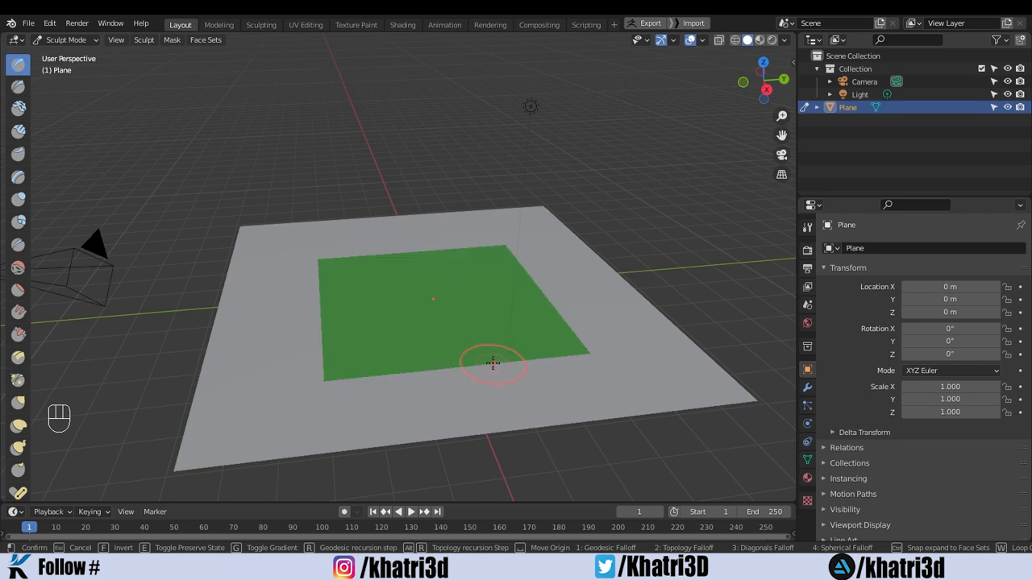
key(2)
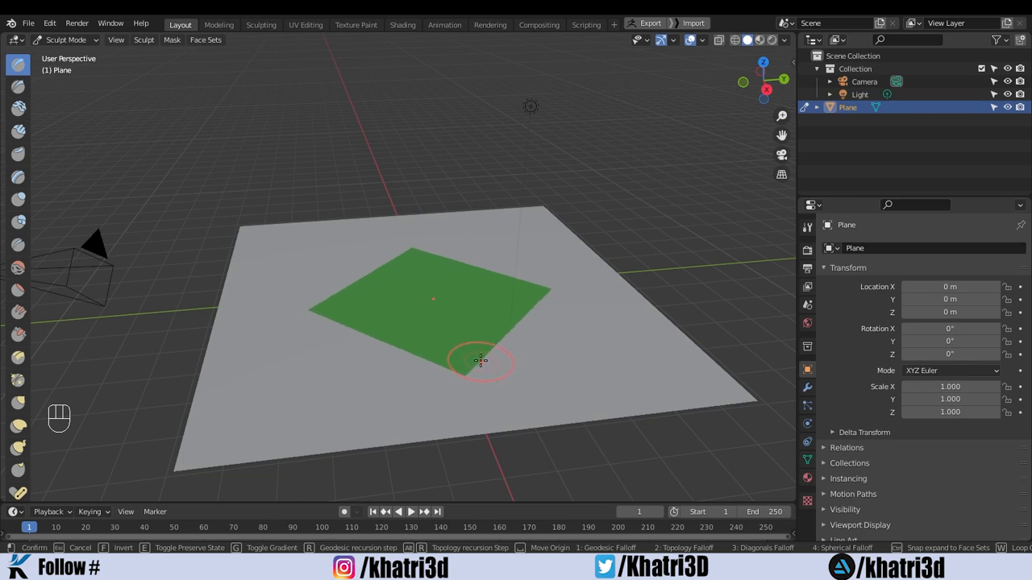
key(4)
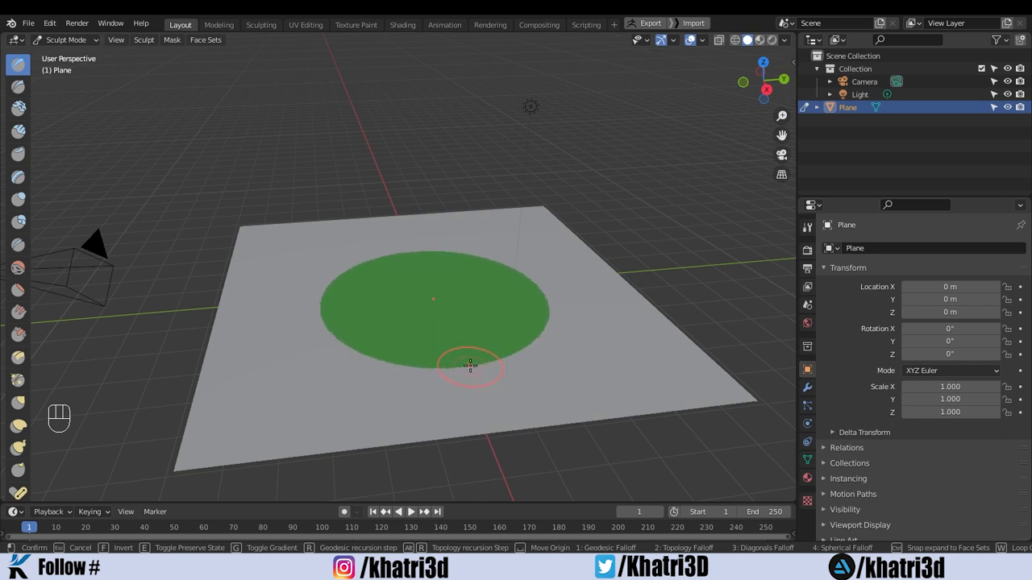
key(w)
key(w)
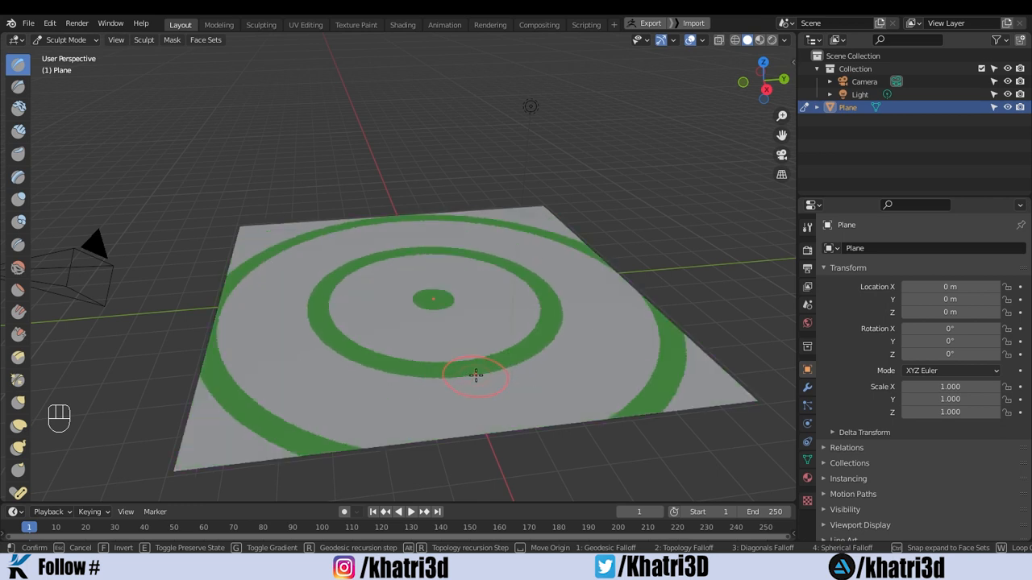
key(Escape)
key(ctrl+z)
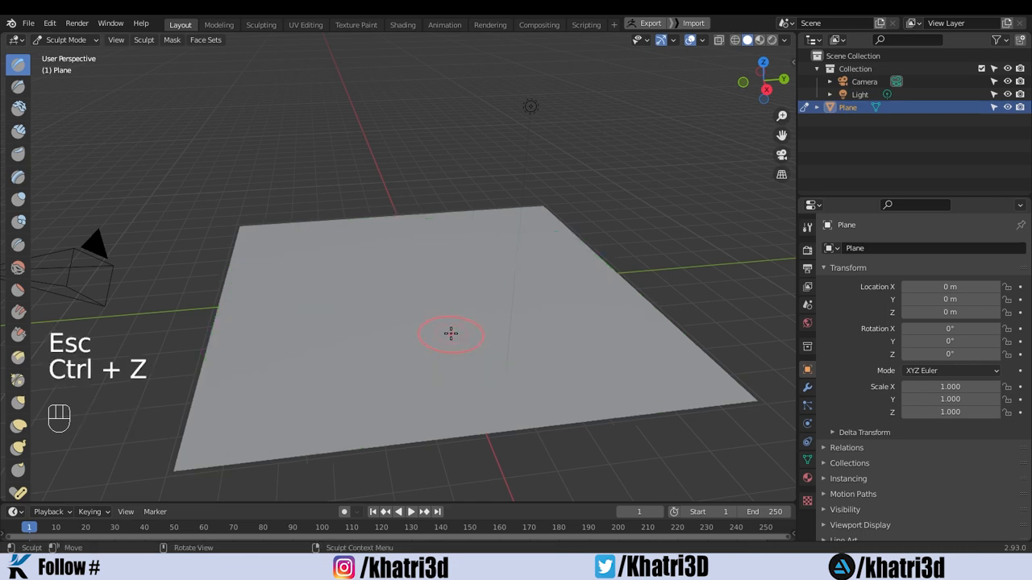
Step: Expand a face set from the plane's centre using diagonals falloff, forming repeated thin square outlines
key(shift+w)
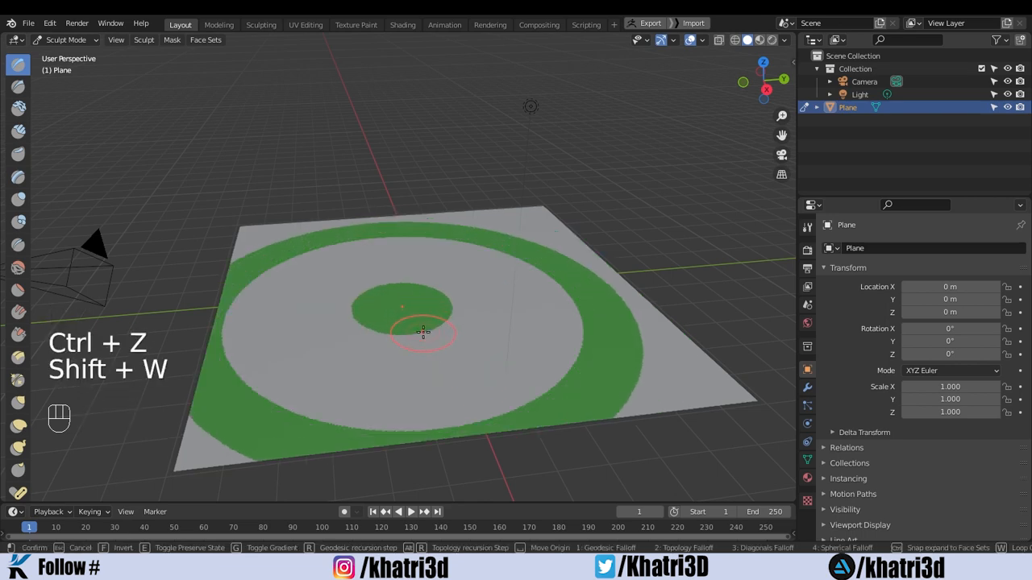
key(2)
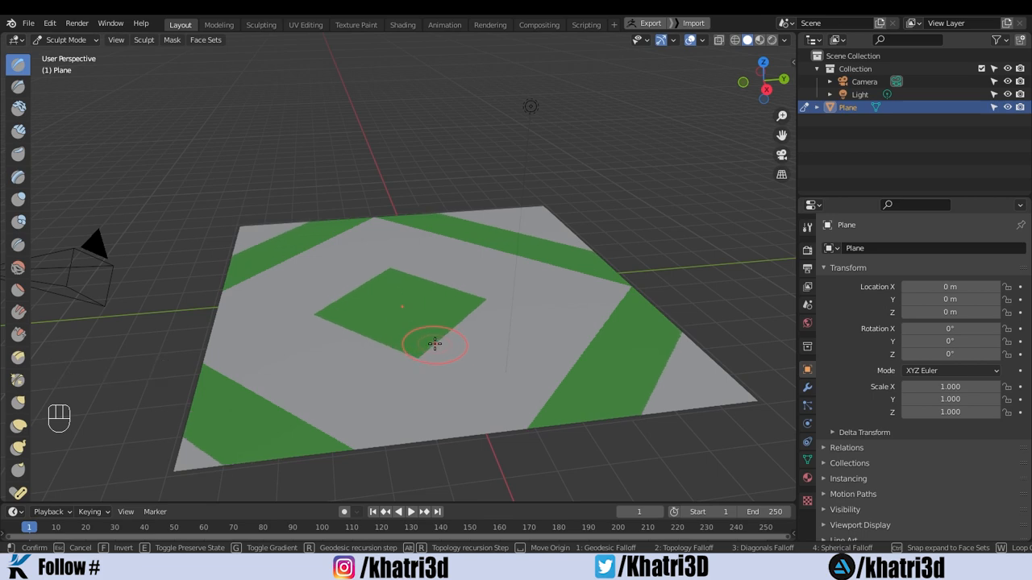
key(3)
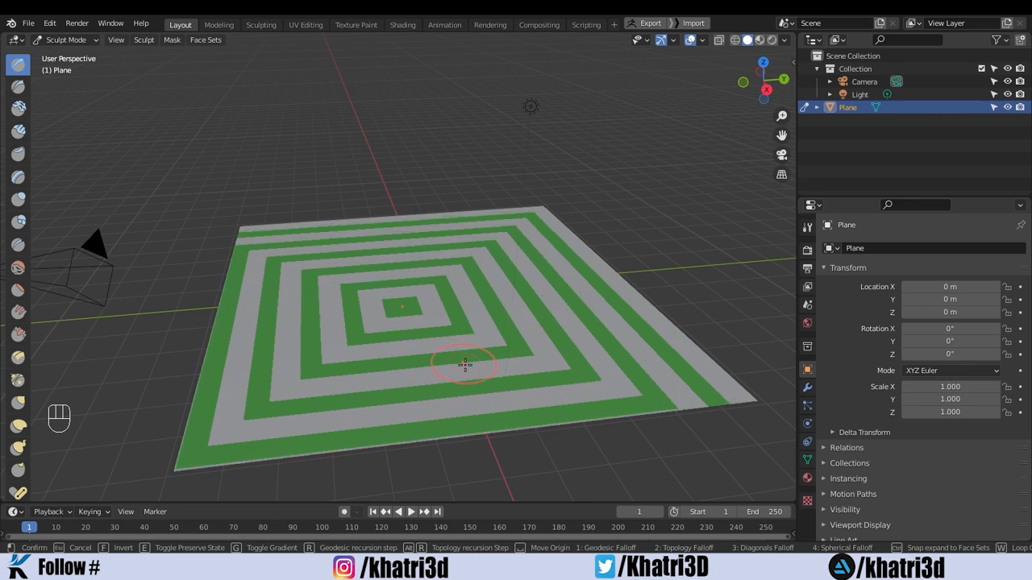
click(466, 371)
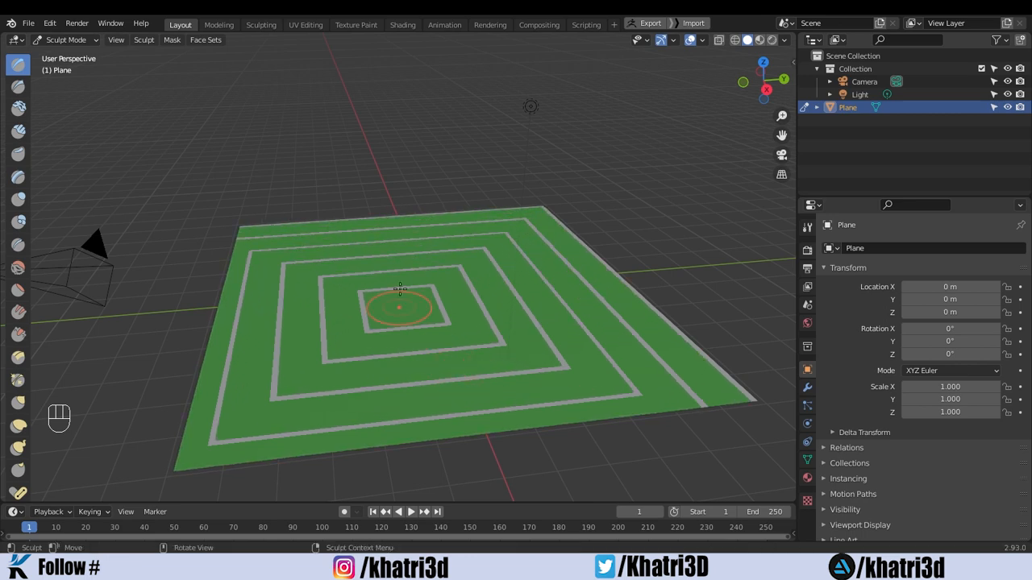
Step: Widen the sculpt tools to two columns, activate the Mesh Filter tool and show its tool settings
mouse_move(780, 116)
mouse_down()
mouse_move(781, 173)
mouse_move(778, 100)
mouse_move(764, 82)
mouse_move(774, 93)
mouse_up()
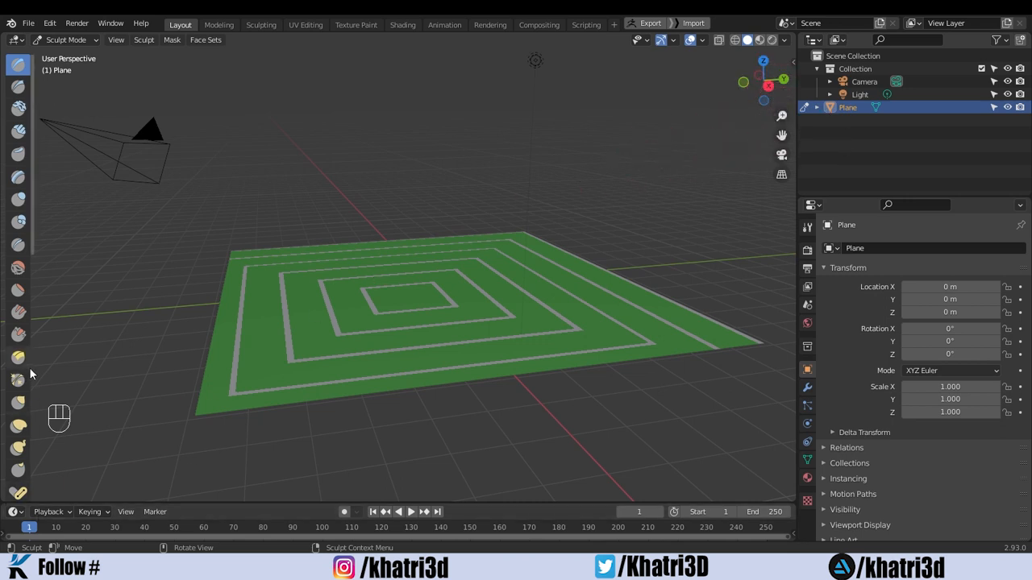
drag(37, 367, 62, 362)
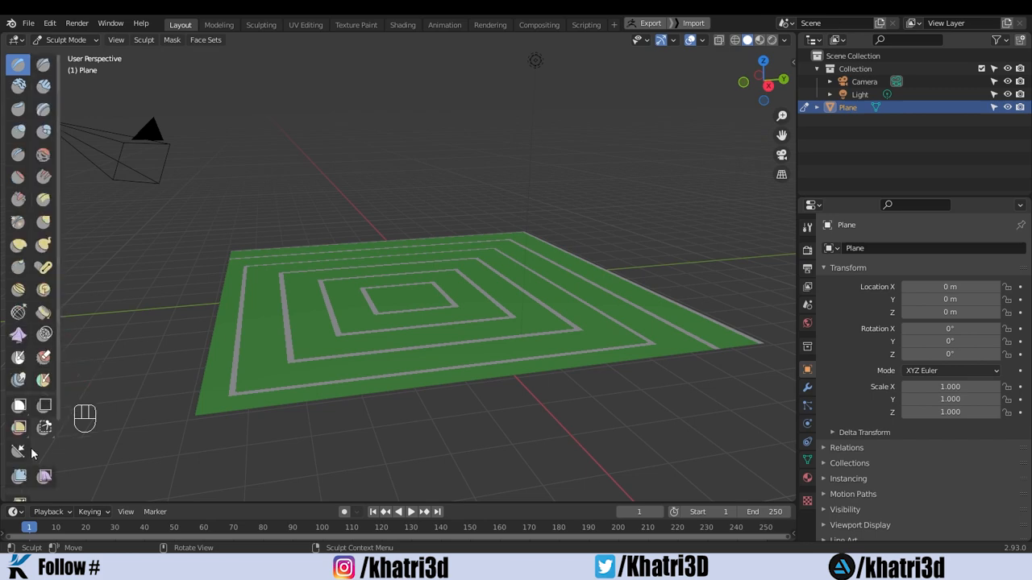
click(19, 477)
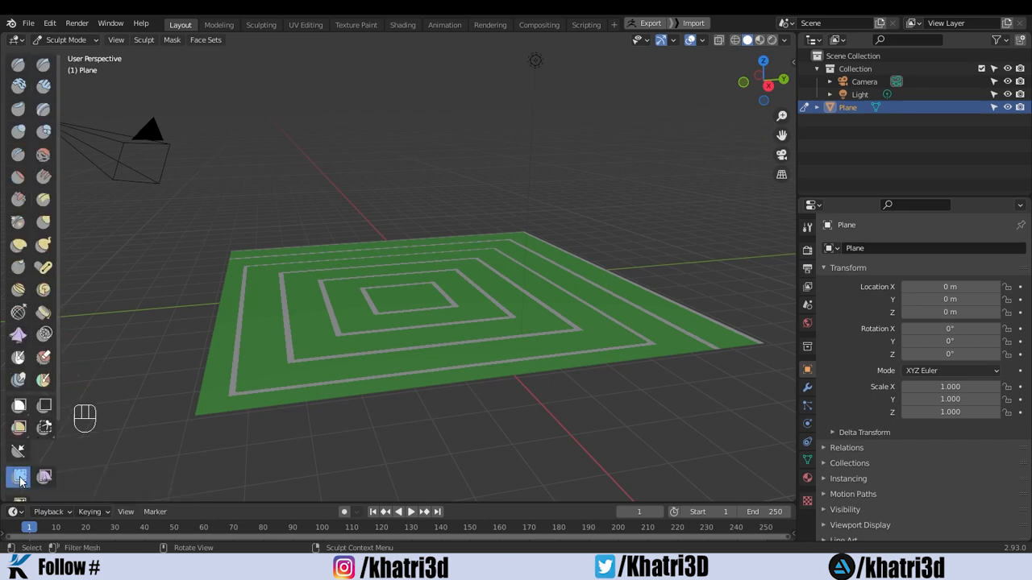
click(117, 40)
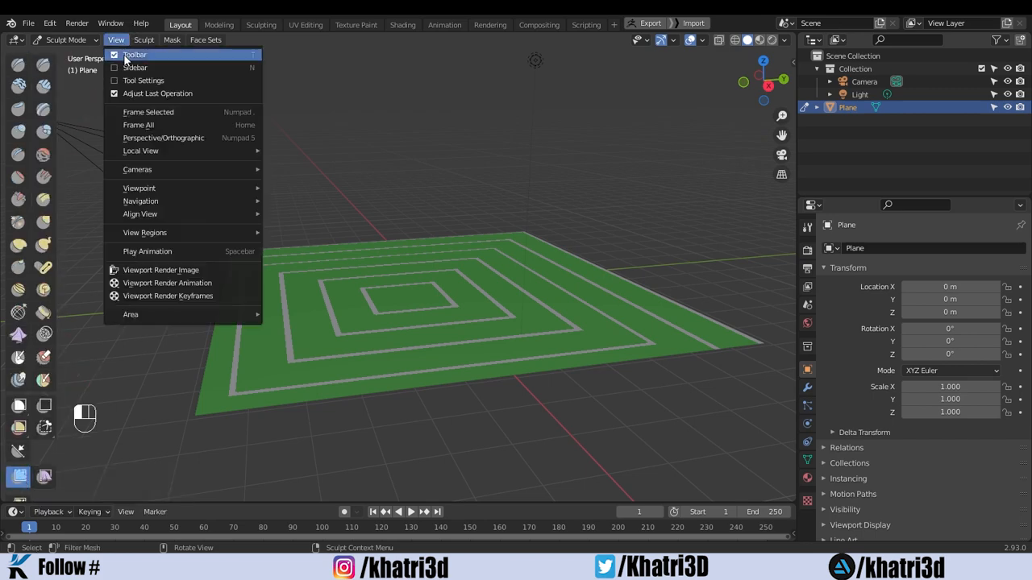
click(128, 81)
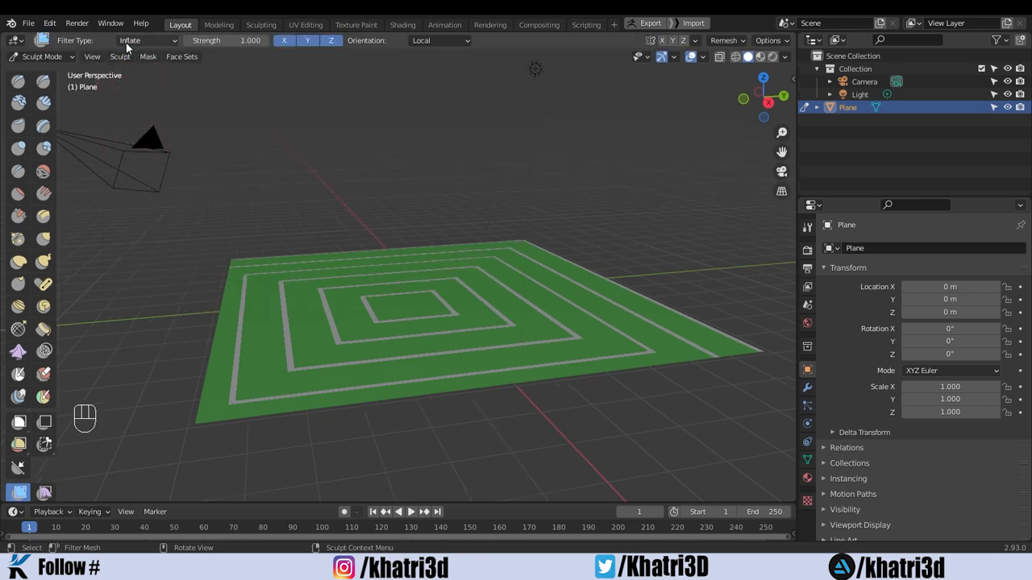
click(768, 40)
key(s)
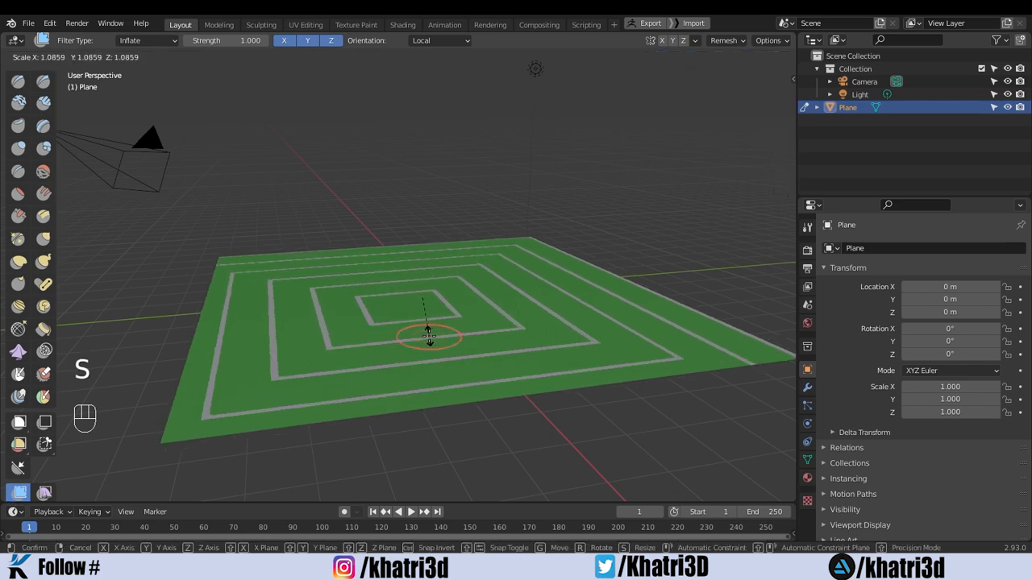
right_click(429, 336)
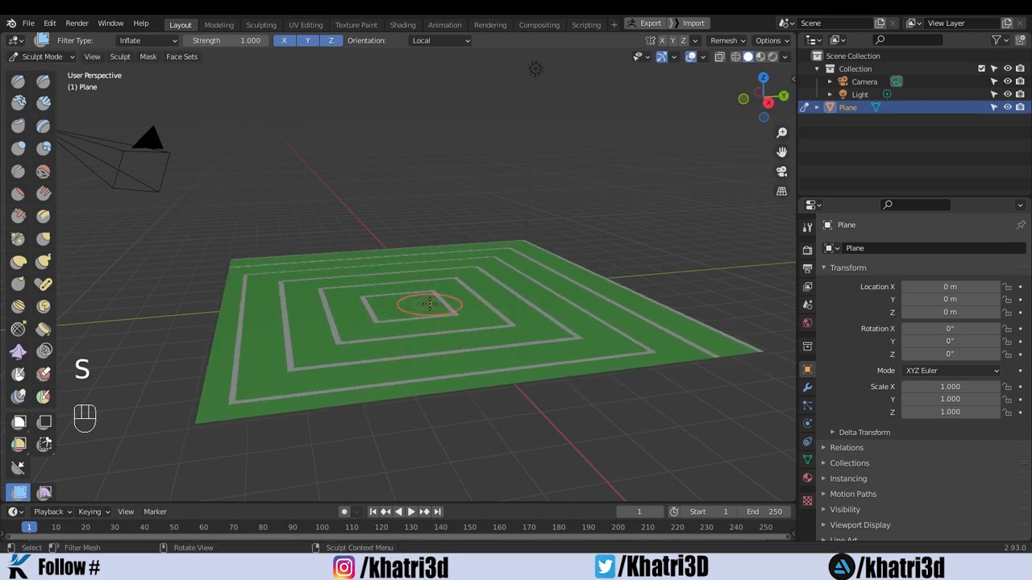
Step: Enlarge the brush radius and apply the Inflate mesh filter at strength 1.000 to raise the plane's square outlines
key(f)
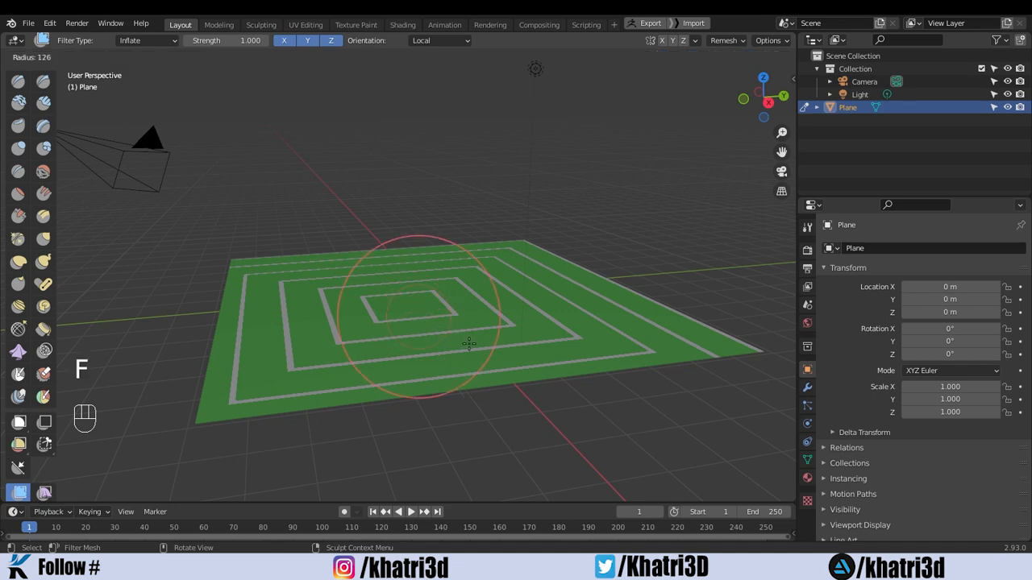
click(499, 363)
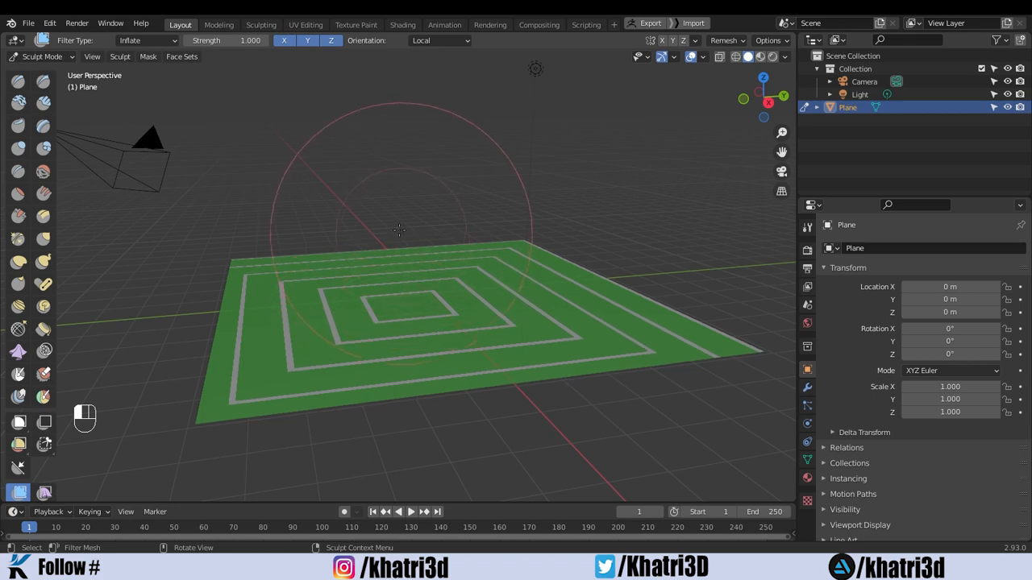
drag(398, 230, 244, 367)
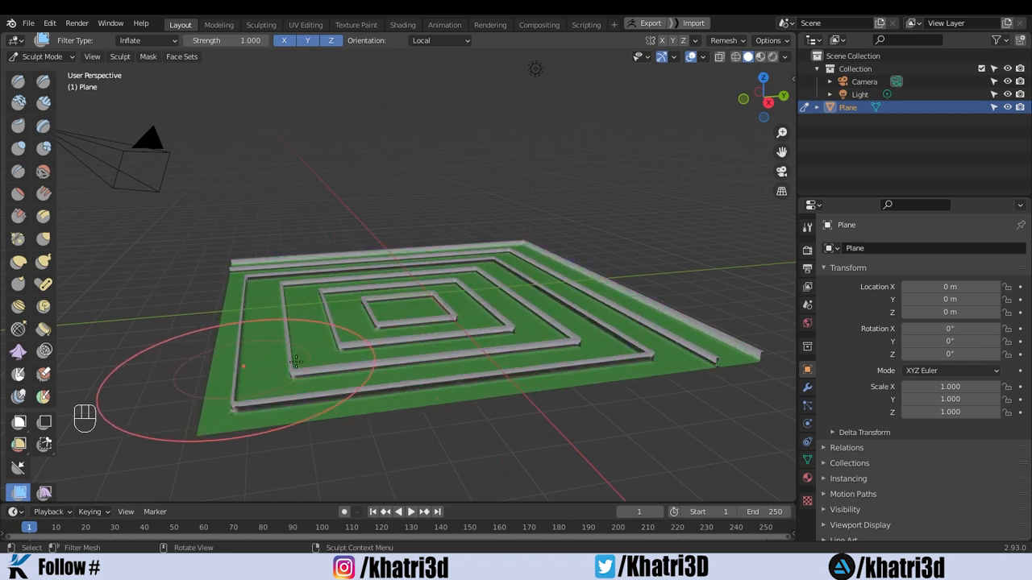
scroll(754, 149, up, 3)
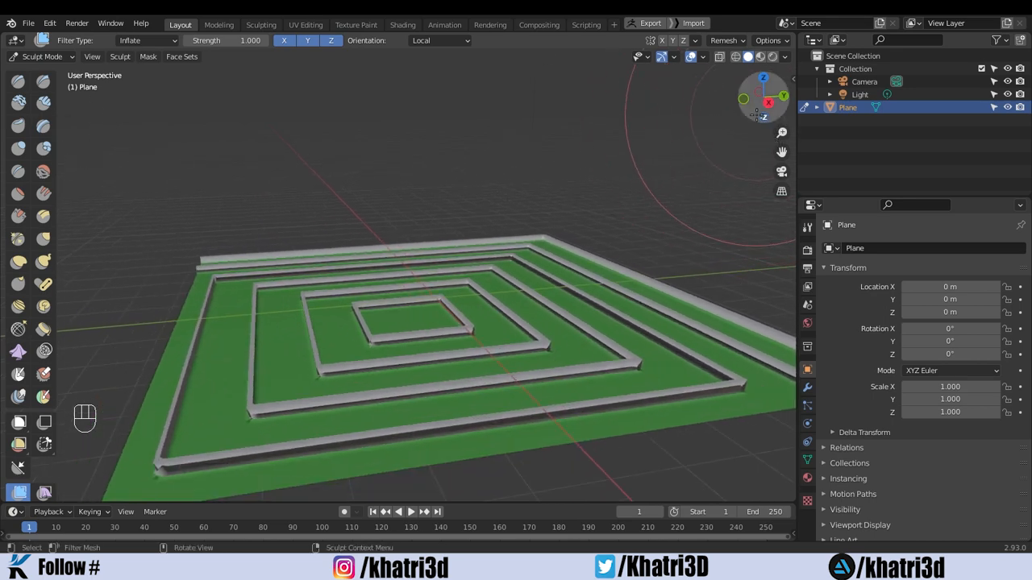
Step: Undo the Inflate filter strokes and the repeated square face set to restore the plain flat plane
mouse_move(773, 117)
mouse_down()
mouse_move(770, 84)
mouse_move(793, 48)
mouse_move(818, 149)
mouse_move(767, 128)
mouse_up()
key(ctrl+z)
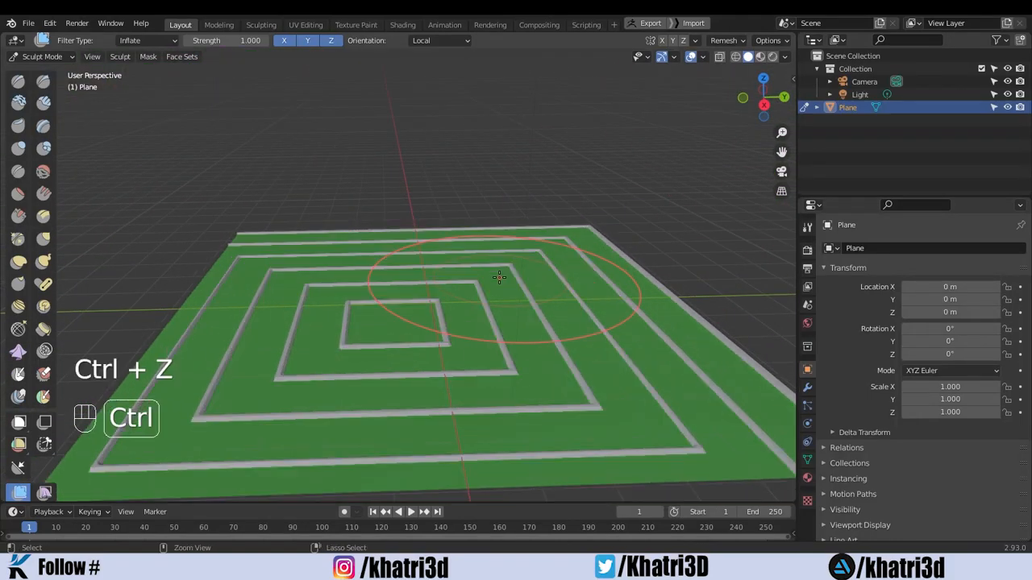
key(ctrl+z)
key(ctrl+z)
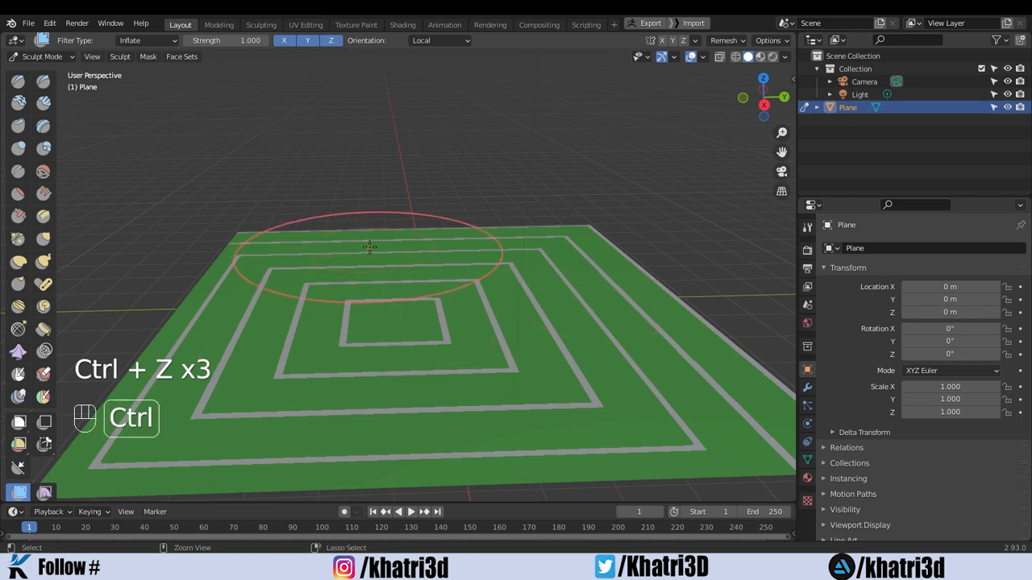
key(ctrl+z)
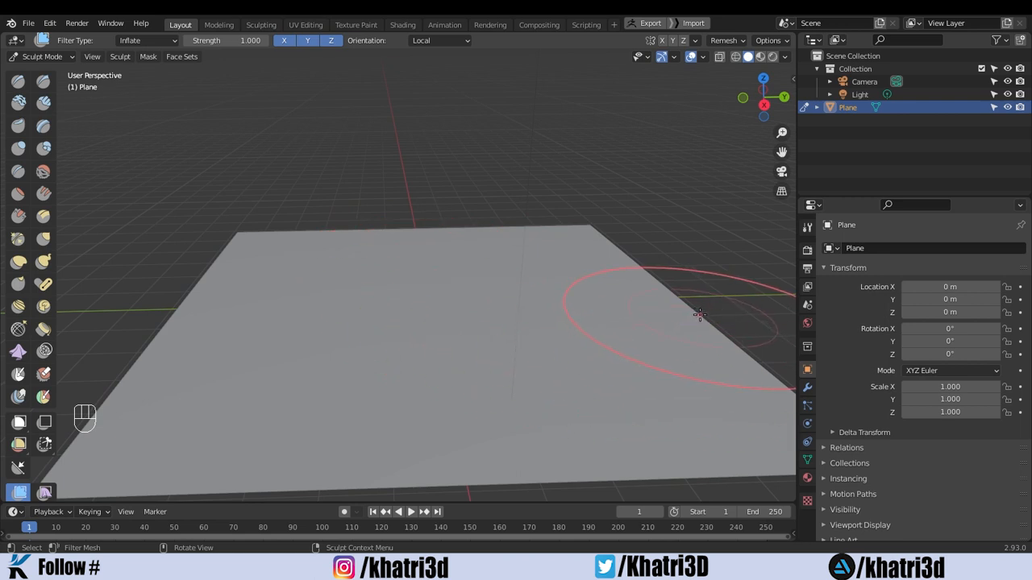
key(Escape)
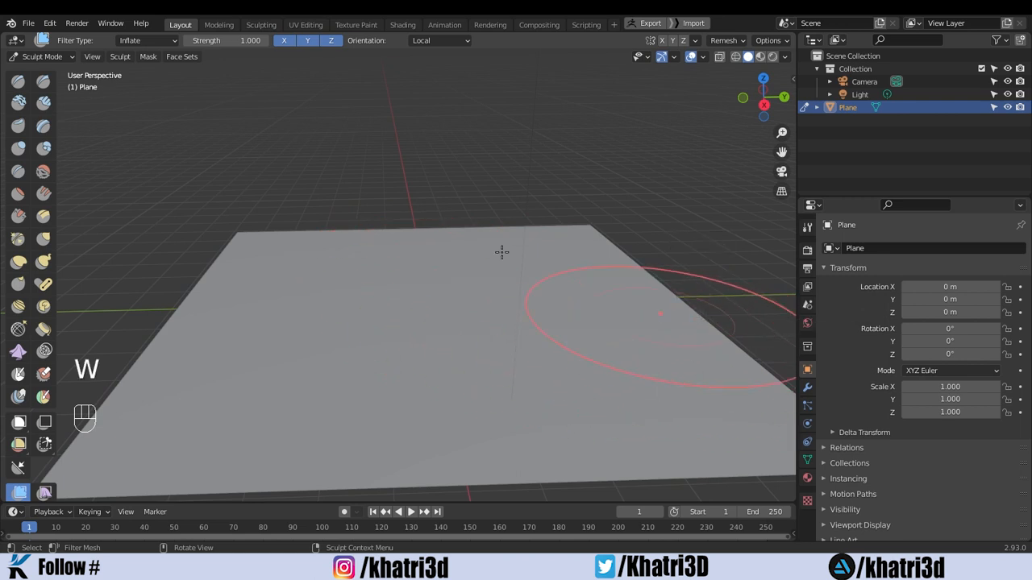
key(shift+w)
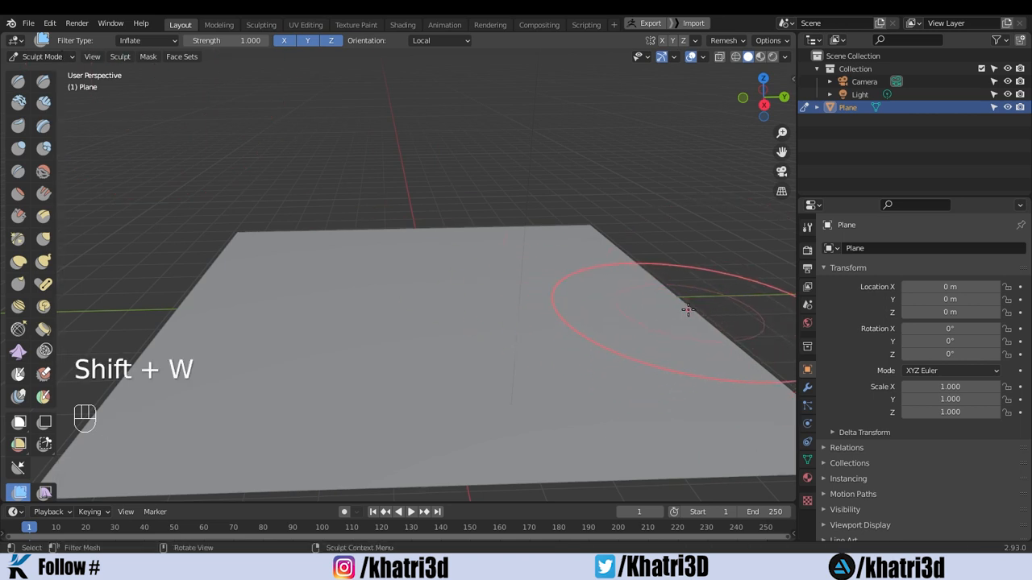
key(shift+w)
key(Escape)
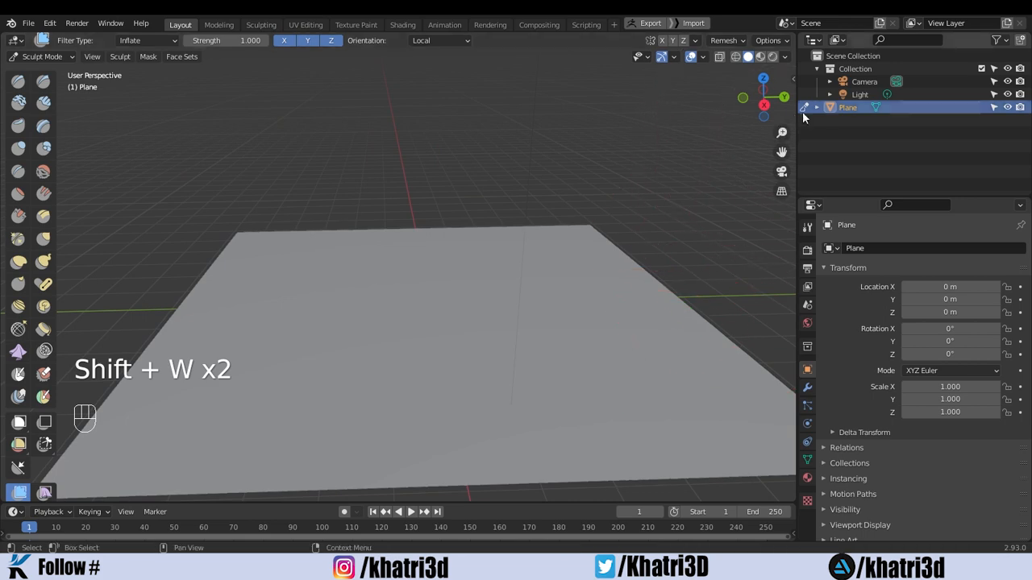
Step: In top view, expand a face set from the plane's right edge, using recursion and inversion to form repeated V-shaped lines
click(762, 77)
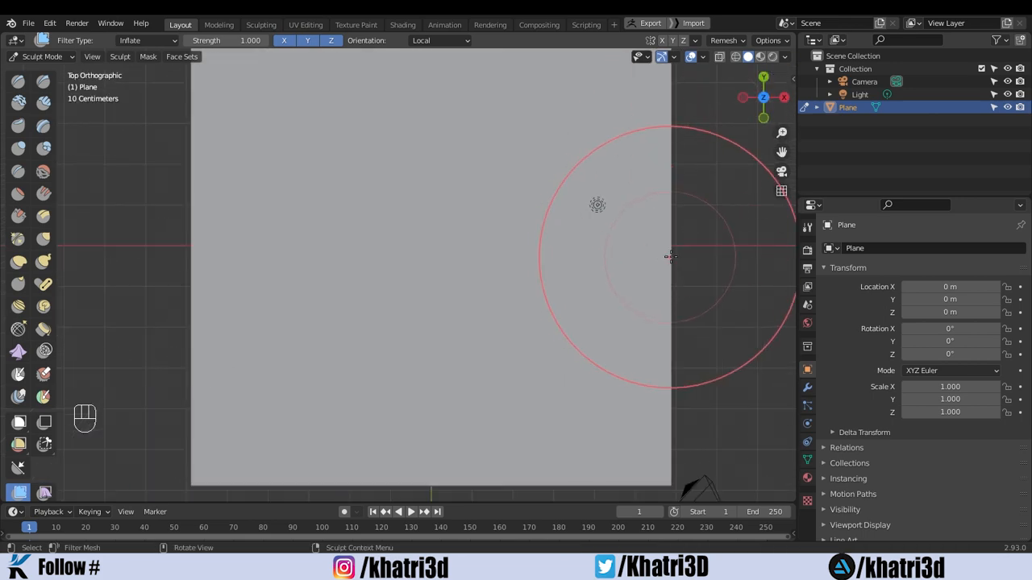
key(shift+w)
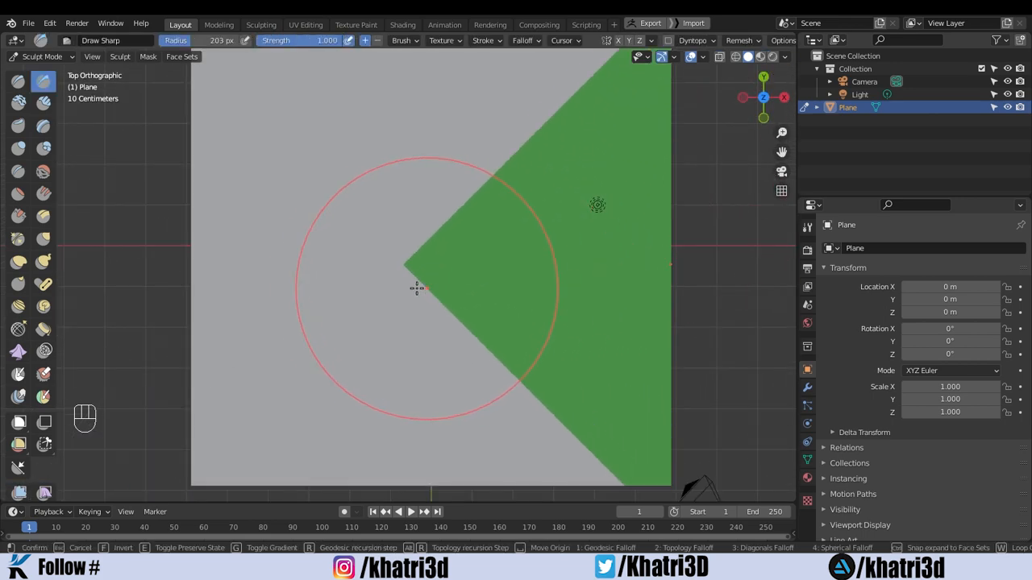
key(w)
key(f)
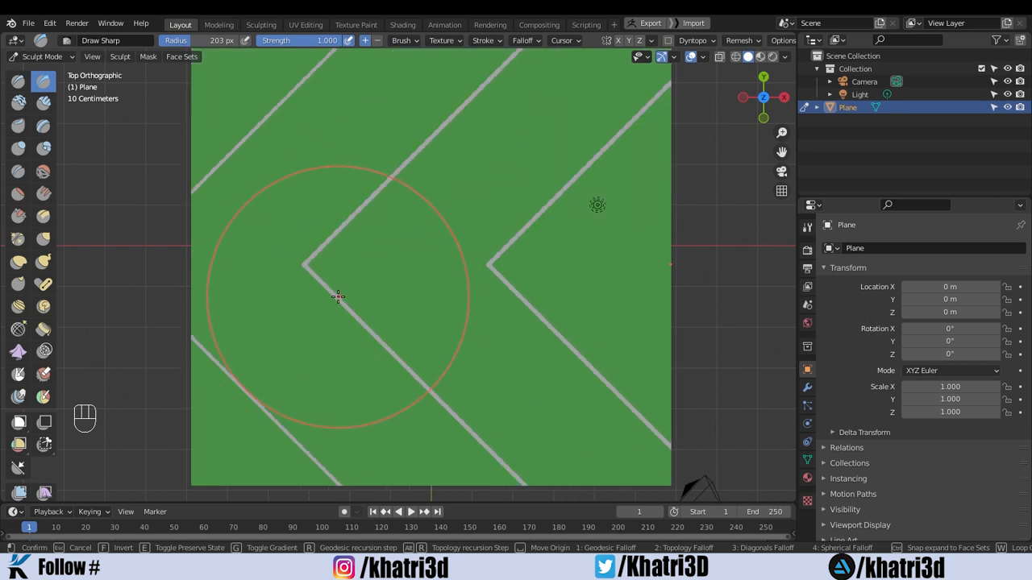
click(292, 289)
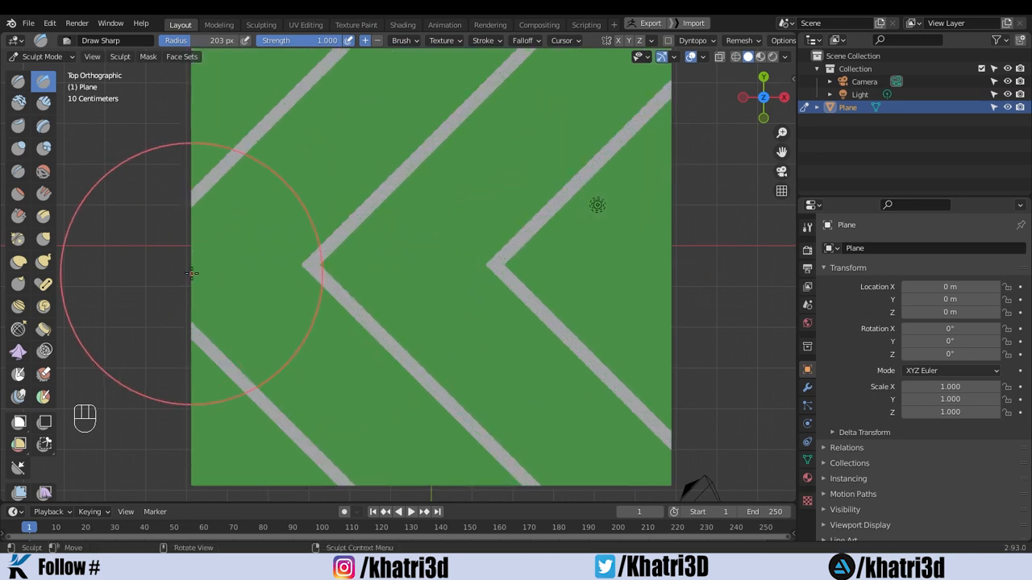
Step: Expand a face set of repeated straight stripes from the plane's left edge and one of concentric arcs from its lower edge
key(shift+w)
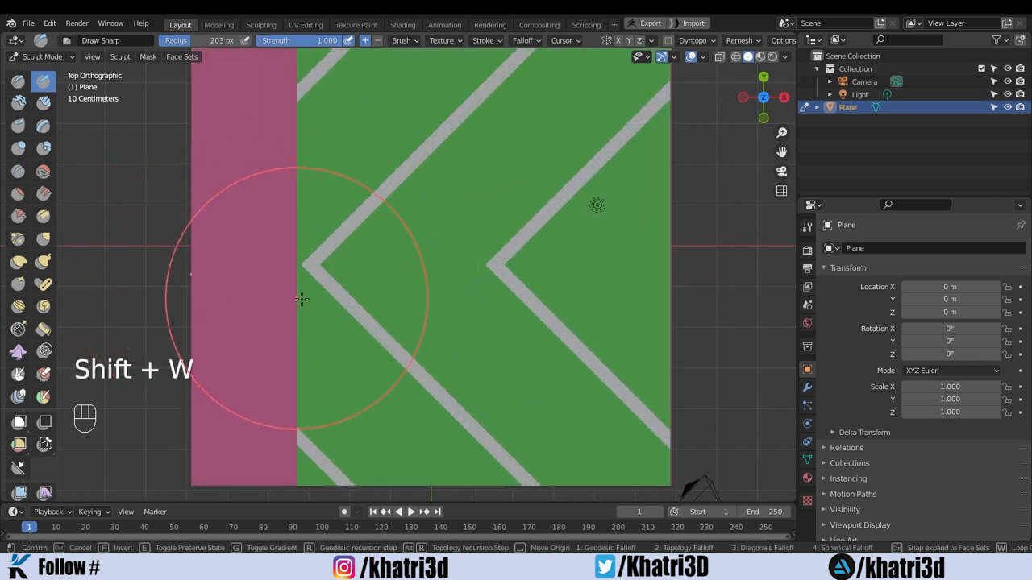
key(w)
key(w)
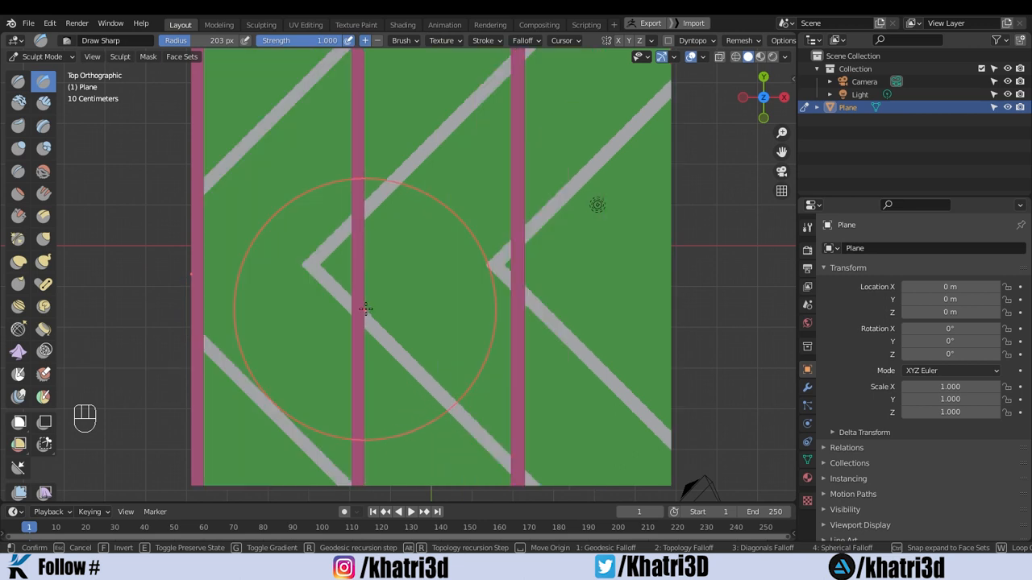
click(382, 316)
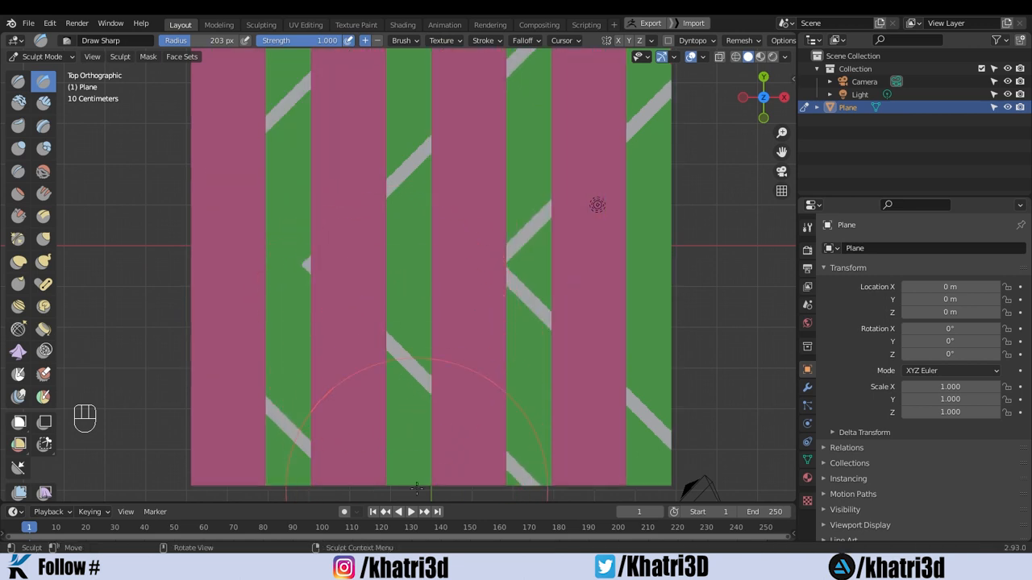
key(shift+w)
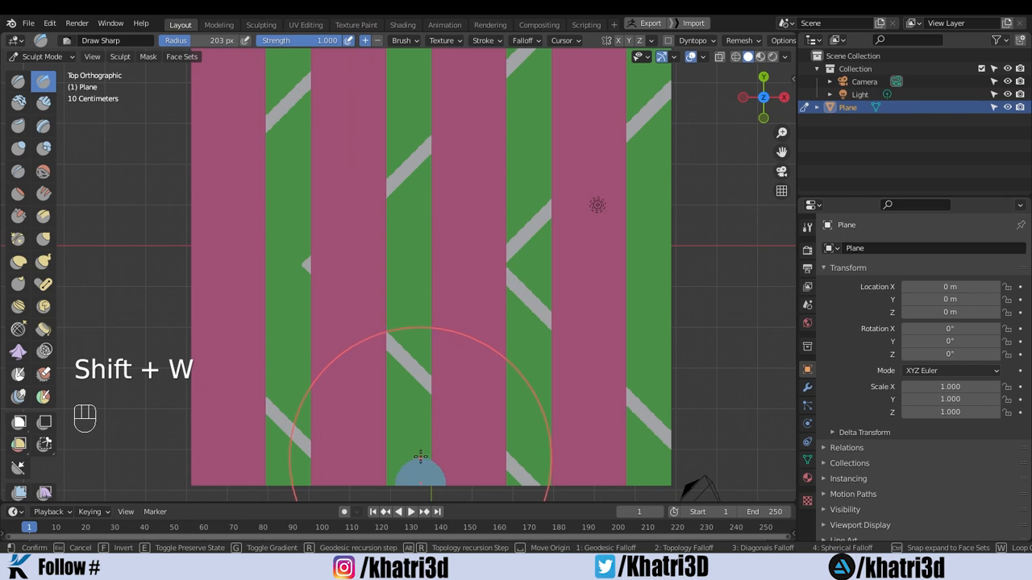
click(416, 433)
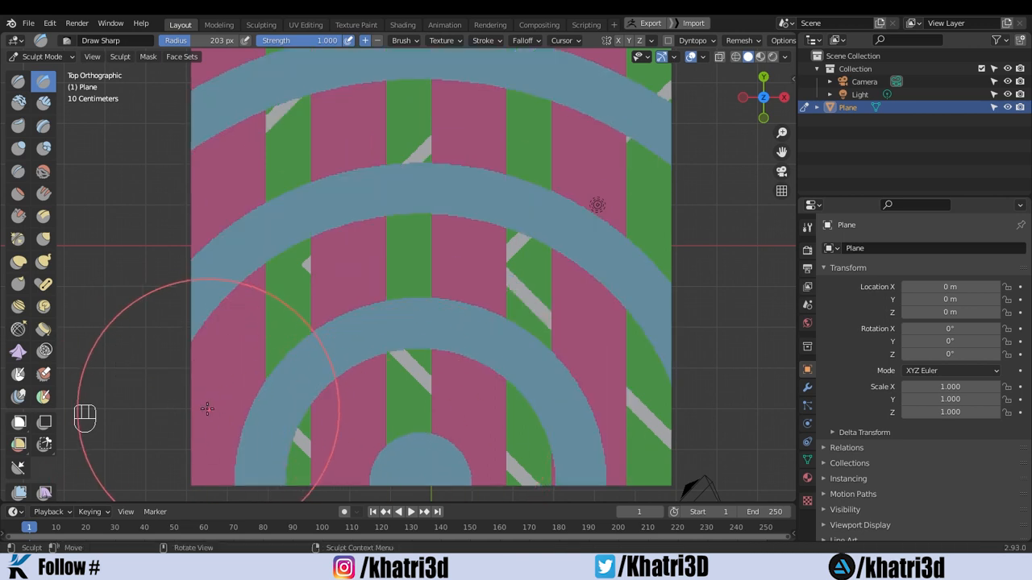
Step: Expand a face set of wide stripes from the plane's left edge and a narrower-spaced striped one from its right edge
key(shift+w)
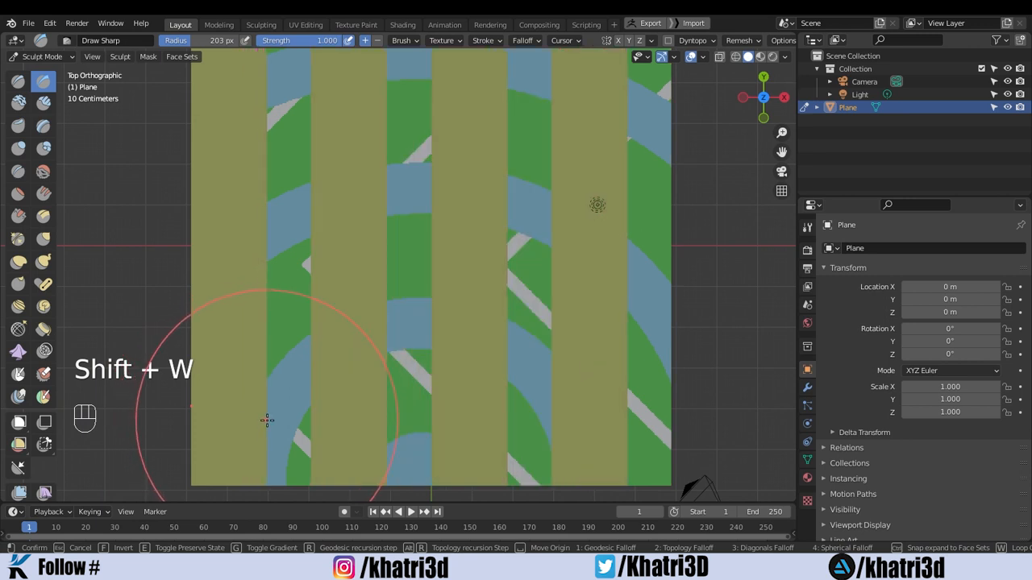
click(267, 422)
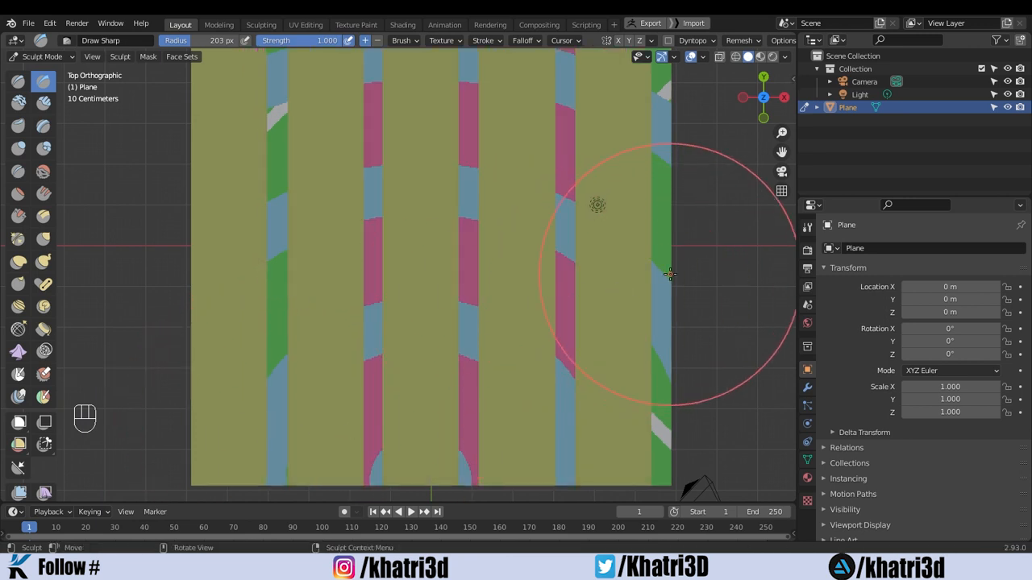
key(shift+w)
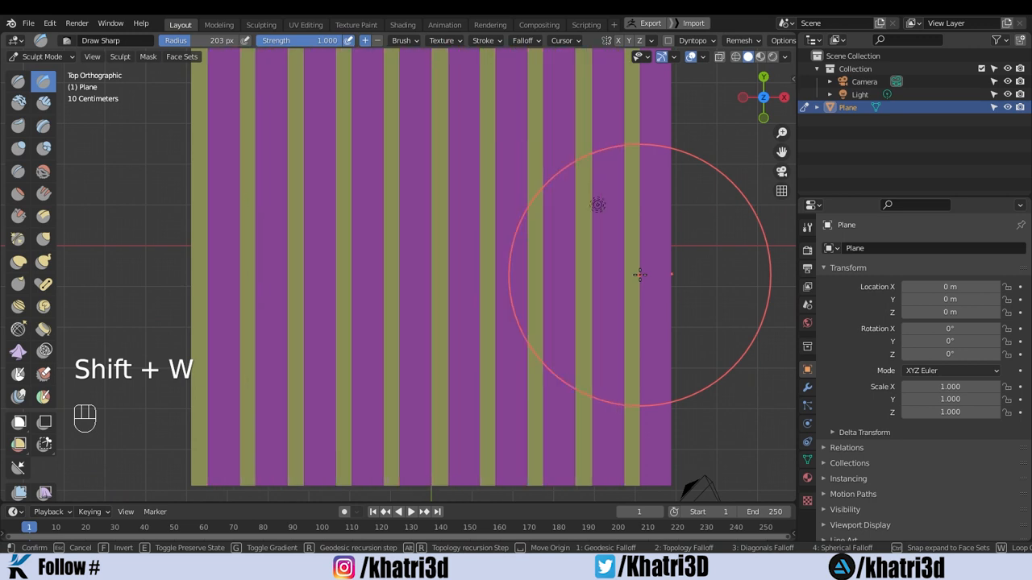
click(636, 274)
Step: Test a Draw Sharp stroke across the upper middle of the striped plane and undo it
mouse_move(781, 133)
mouse_down()
mouse_move(781, 124)
mouse_move(781, 145)
mouse_up()
mouse_move(410, 212)
mouse_down()
mouse_move(448, 195)
mouse_move(438, 219)
mouse_up()
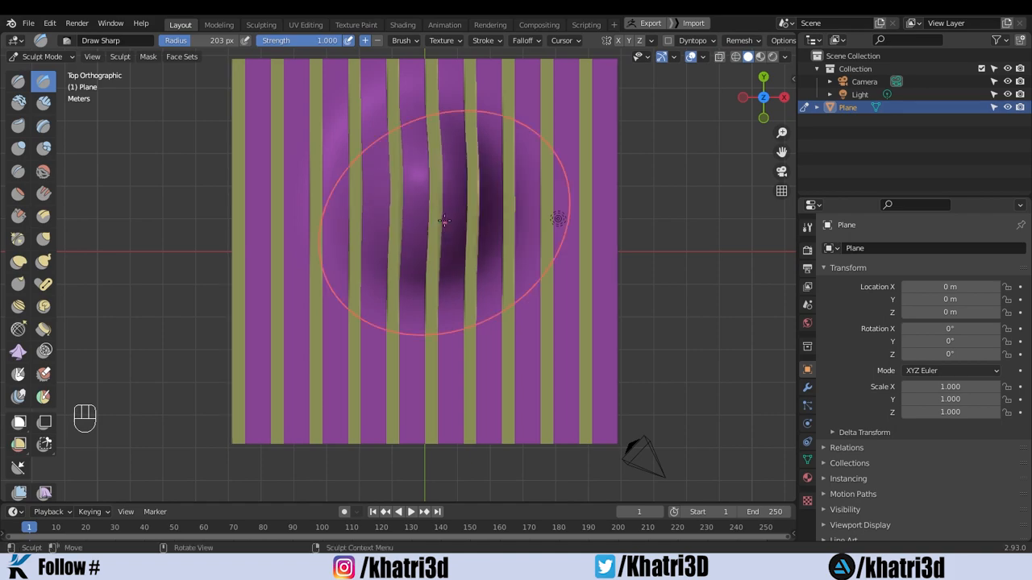
key(ctrl+z)
mouse_move(762, 98)
mouse_down()
mouse_move(753, 121)
mouse_move(685, 159)
mouse_move(751, 133)
mouse_move(791, 65)
mouse_move(794, 149)
mouse_move(764, 103)
mouse_up()
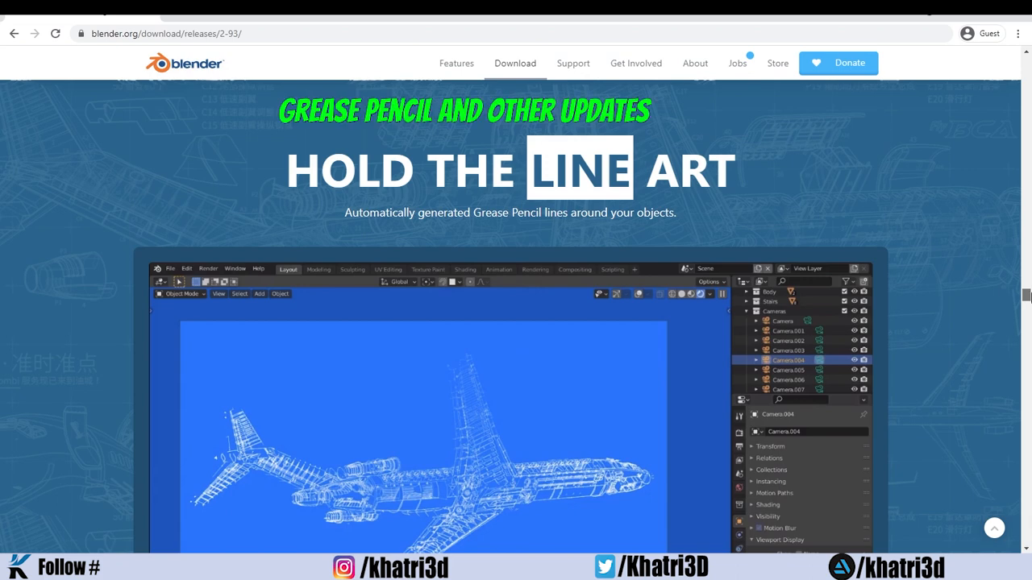
Step: In the browser, examine the Line Art, Grease Pencil interpolation and following sections of the Blender 2.93 release page
scroll(625, 473, down, 1)
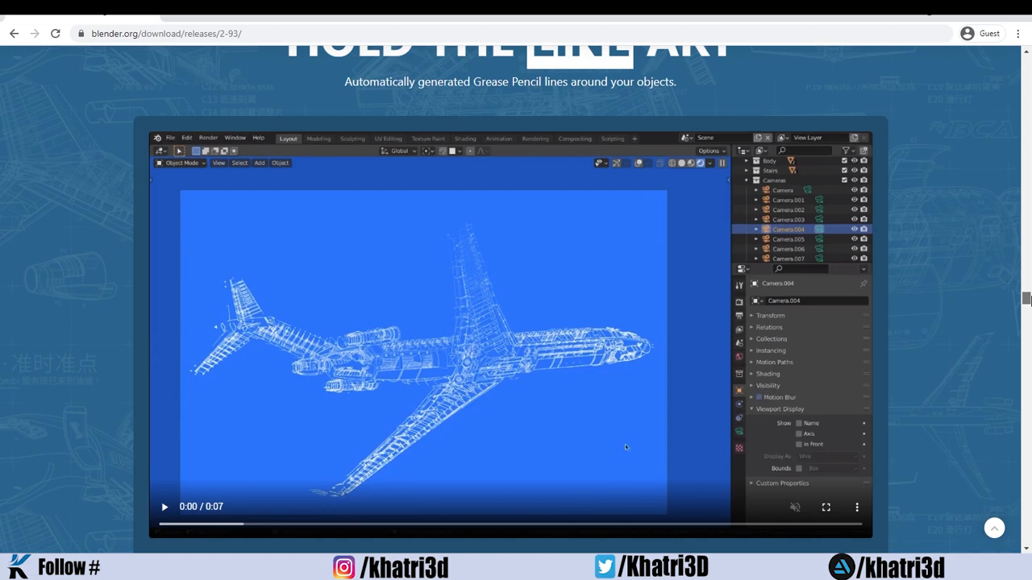
scroll(790, 281, down, 1)
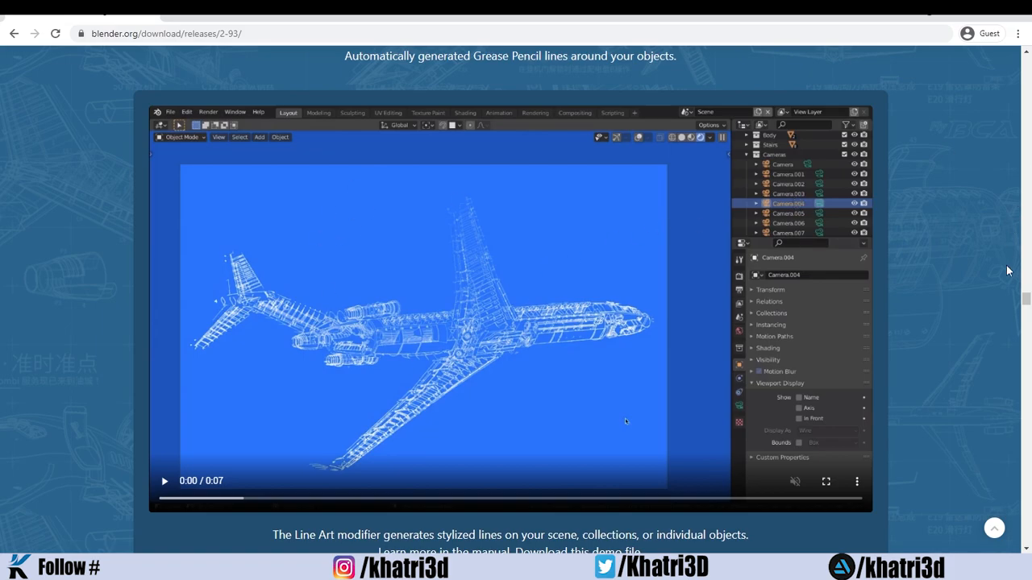
drag(1026, 296, 1026, 339)
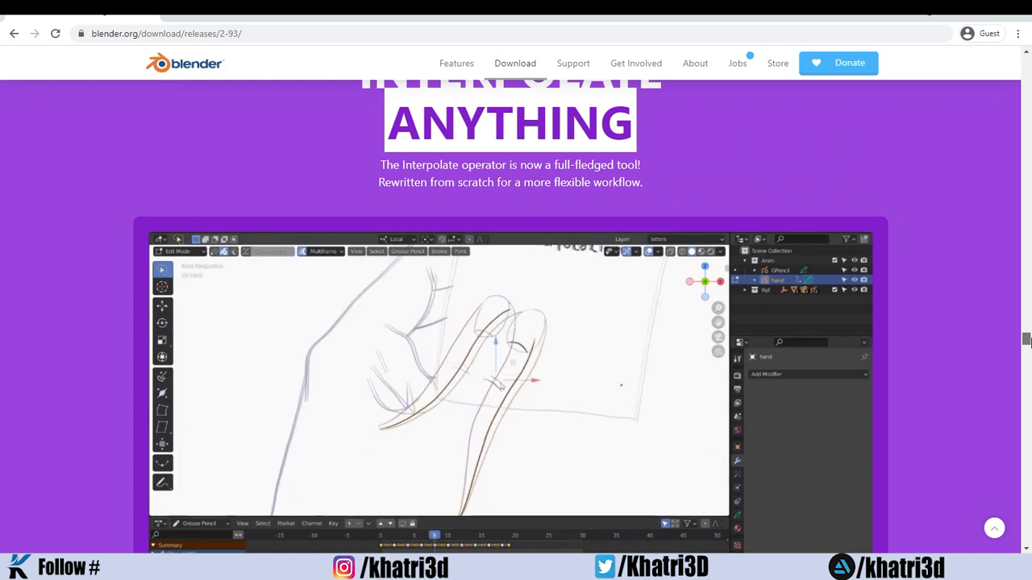
scroll(1026, 340, down, 1)
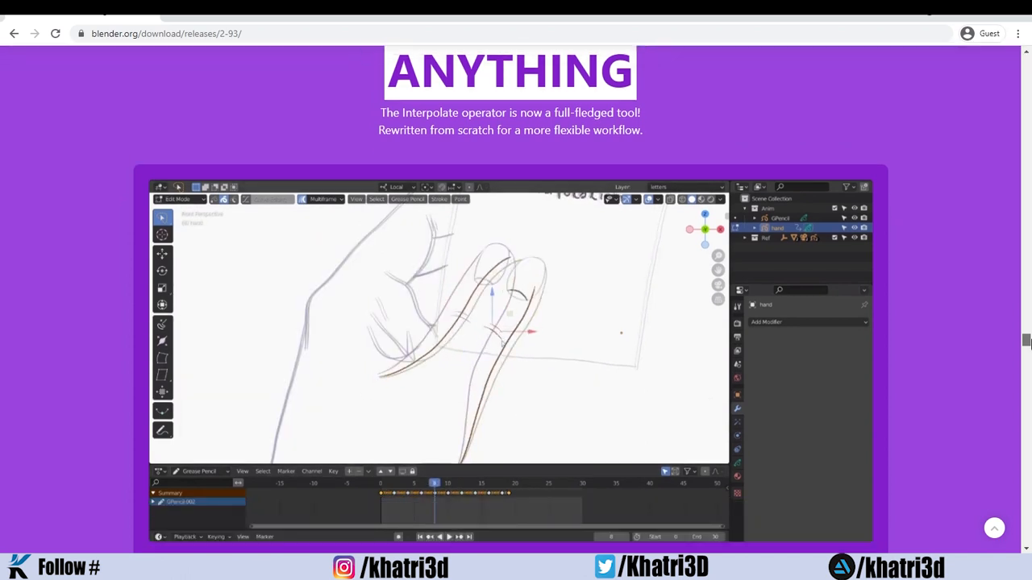
scroll(1027, 341, down, 1)
scroll(1027, 341, up, 1)
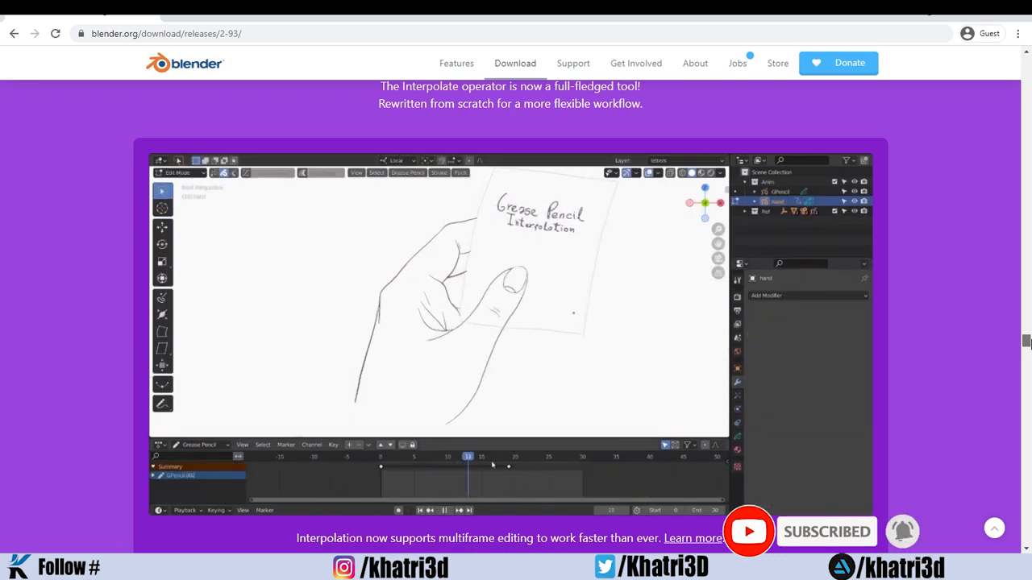
drag(1026, 342, 1027, 396)
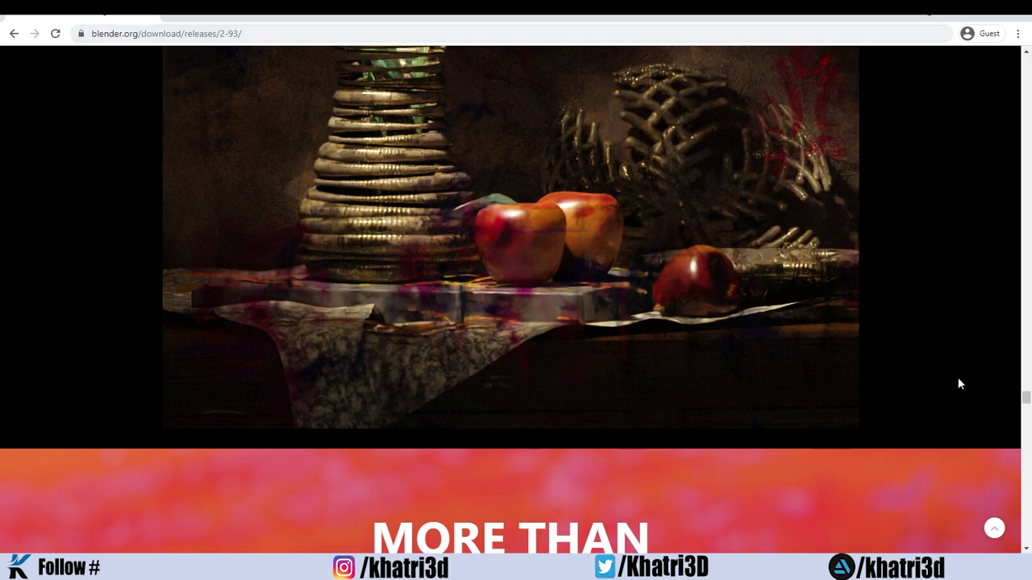
Step: Return to the start of the release page and follow the link to download Blender 2.93 LTS
mouse_move(1029, 411)
mouse_down()
mouse_move(1028, 551)
mouse_move(1027, 58)
mouse_up()
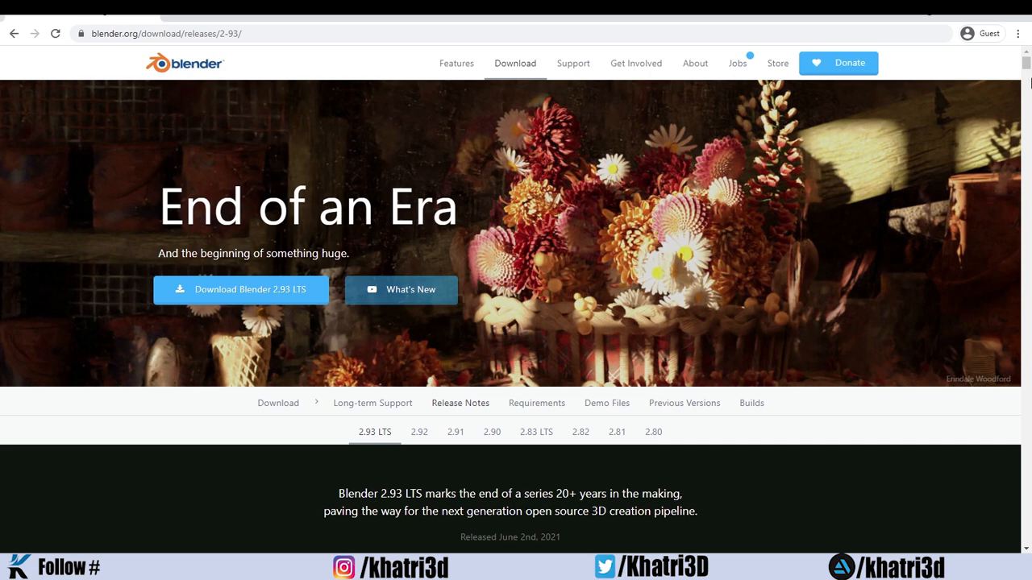
click(282, 297)
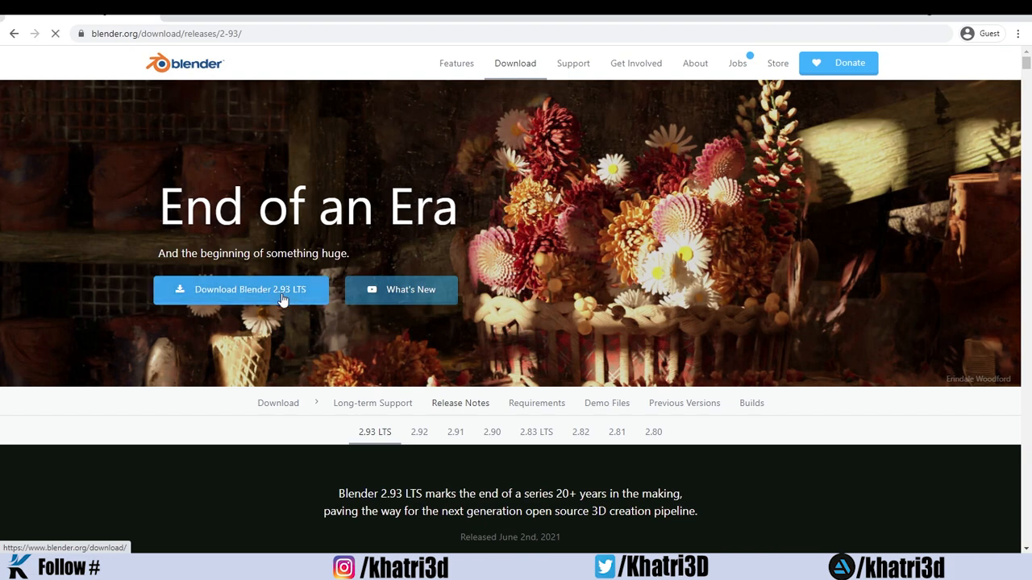